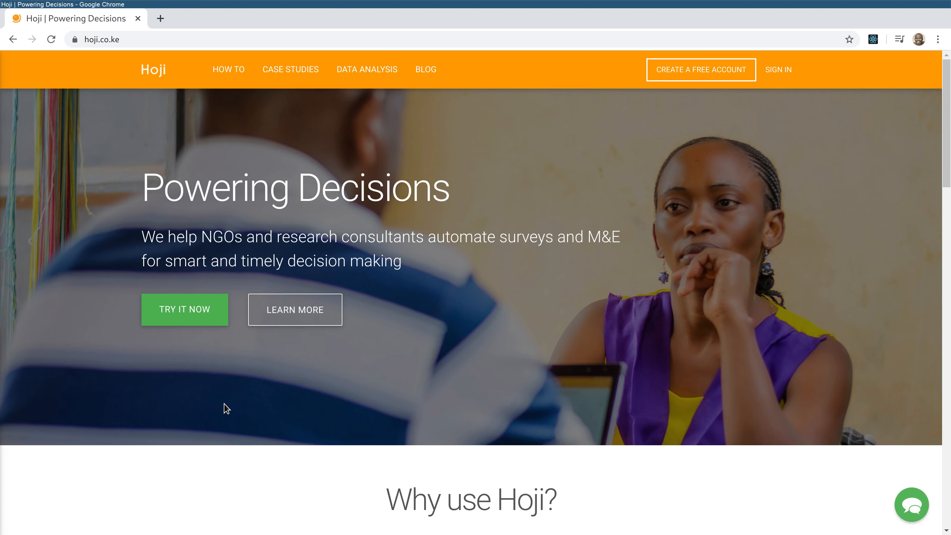
# - Create a free Hoji account with the user's full name, e-mail address and password
pyautogui.click(701, 75)
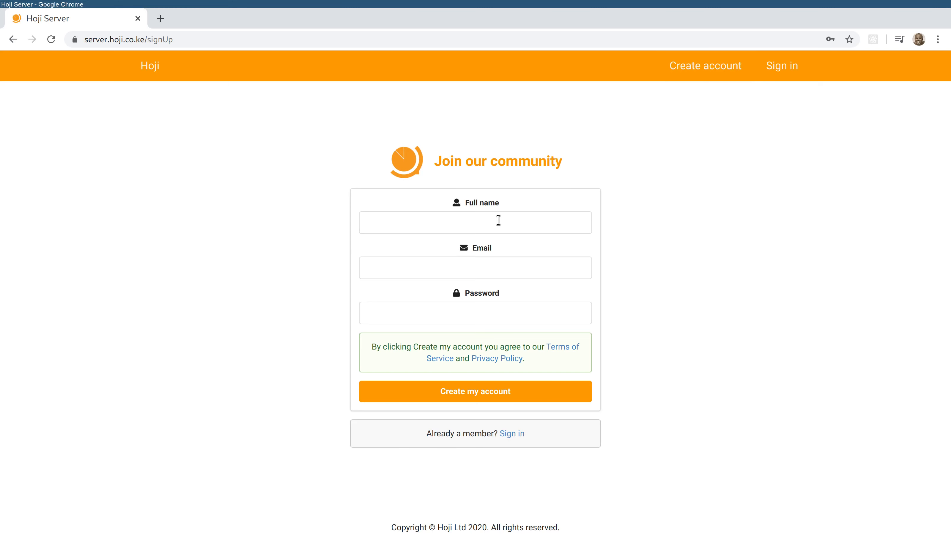
pyautogui.click(498, 220)
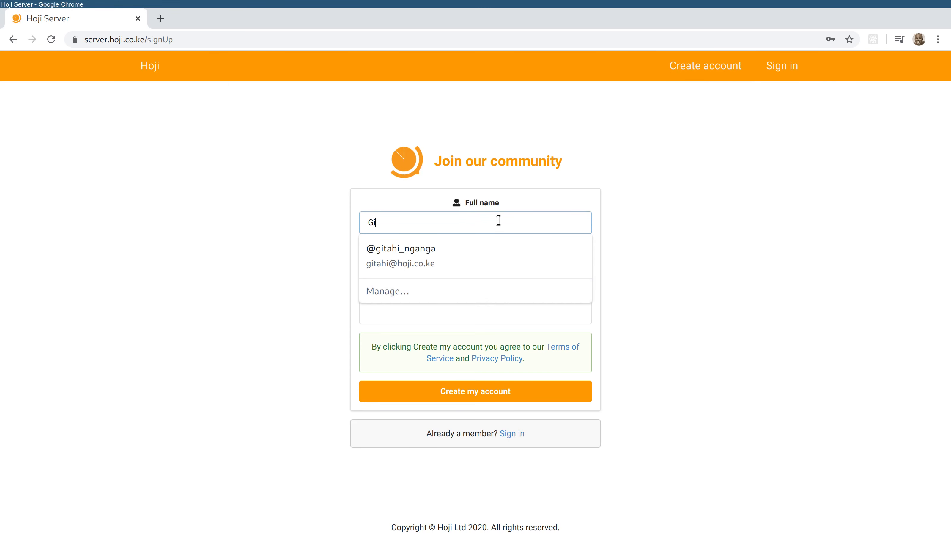
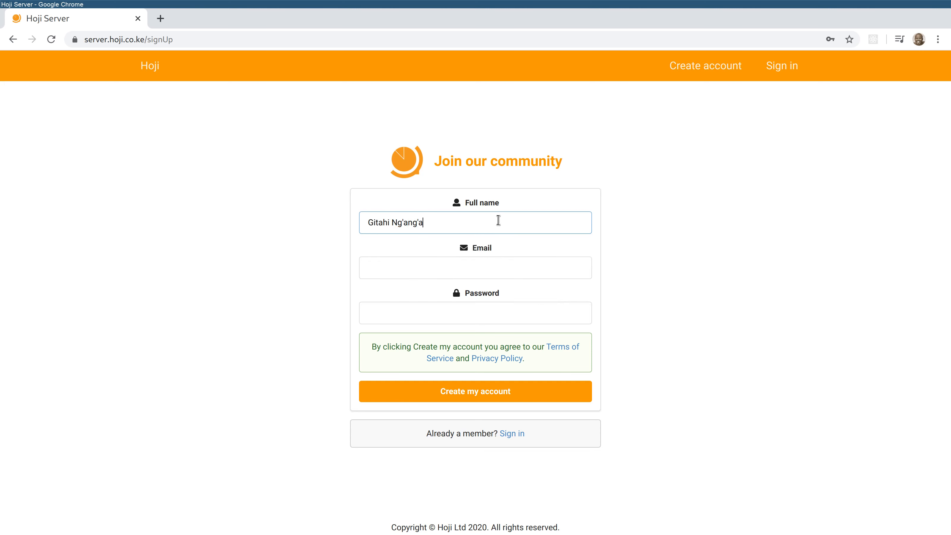
pyautogui.press('Tab')
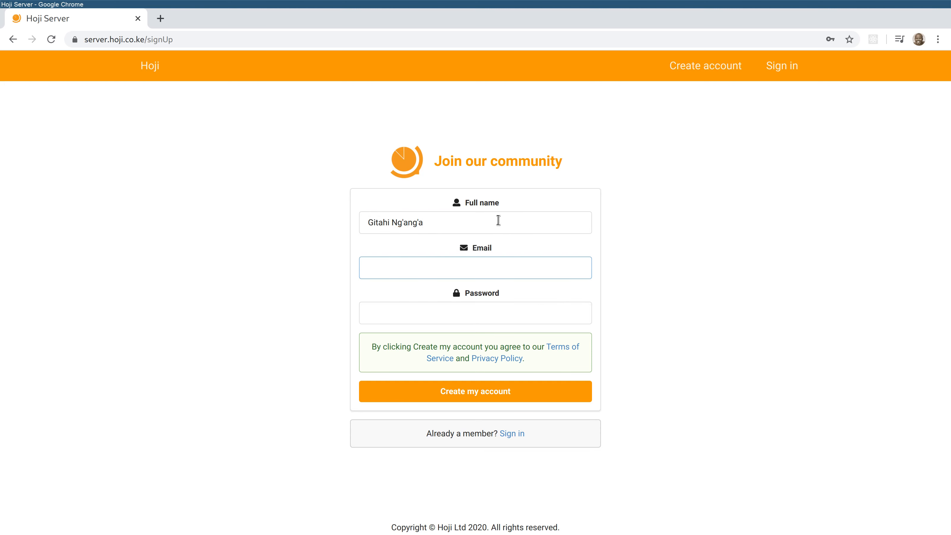
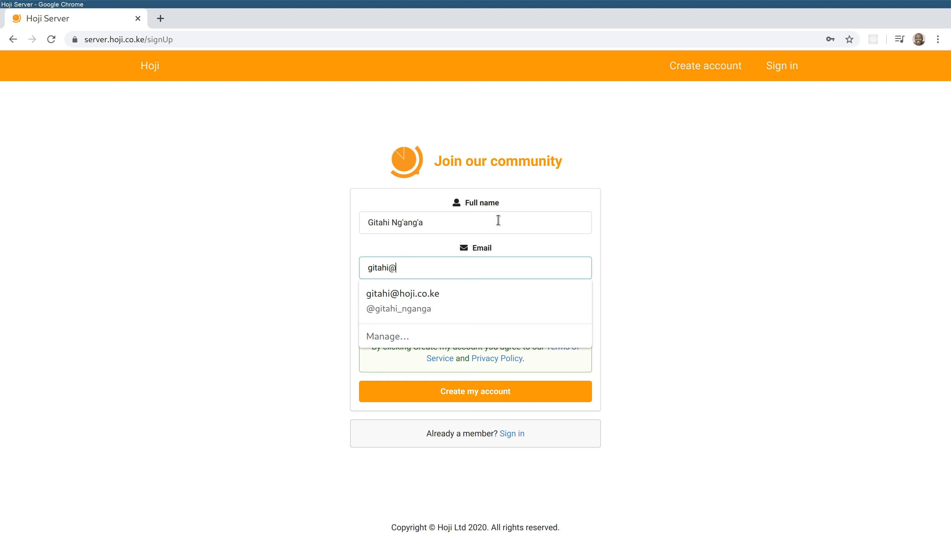
pyautogui.press('Tab')
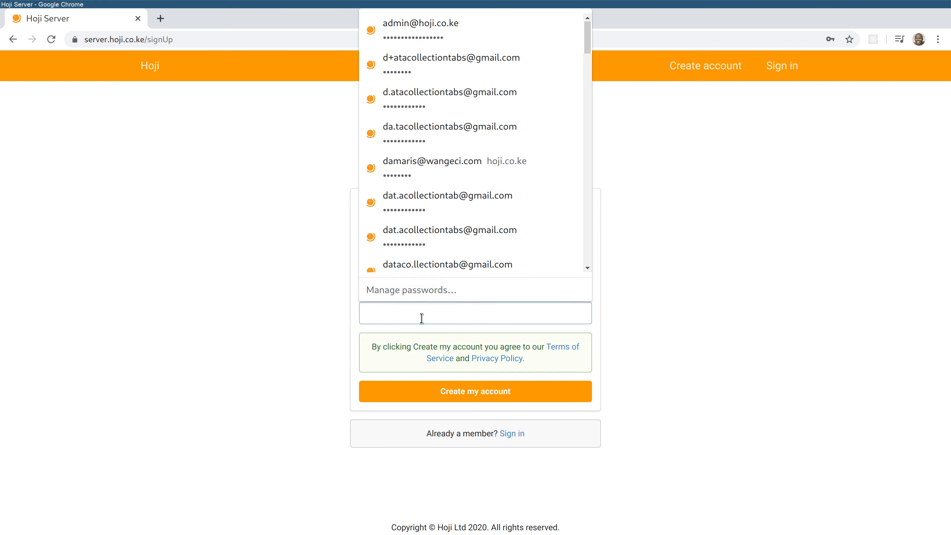
pyautogui.write('••••••••')
pyautogui.click(498, 389)
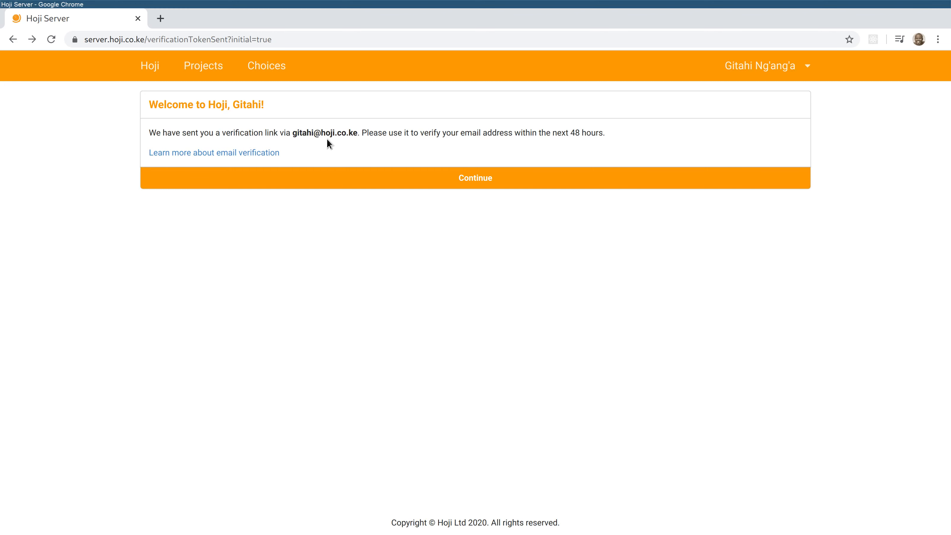
# - Continue past the welcome message to the Projects list showing Sample Project
pyautogui.click(417, 177)
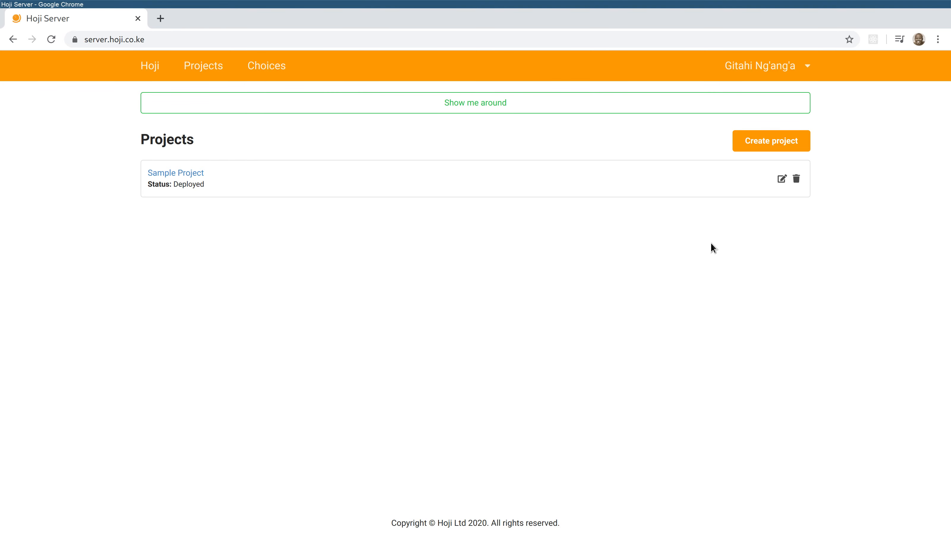
# - Create a new project named 'Patient Exit Survey'
pyautogui.click(758, 141)
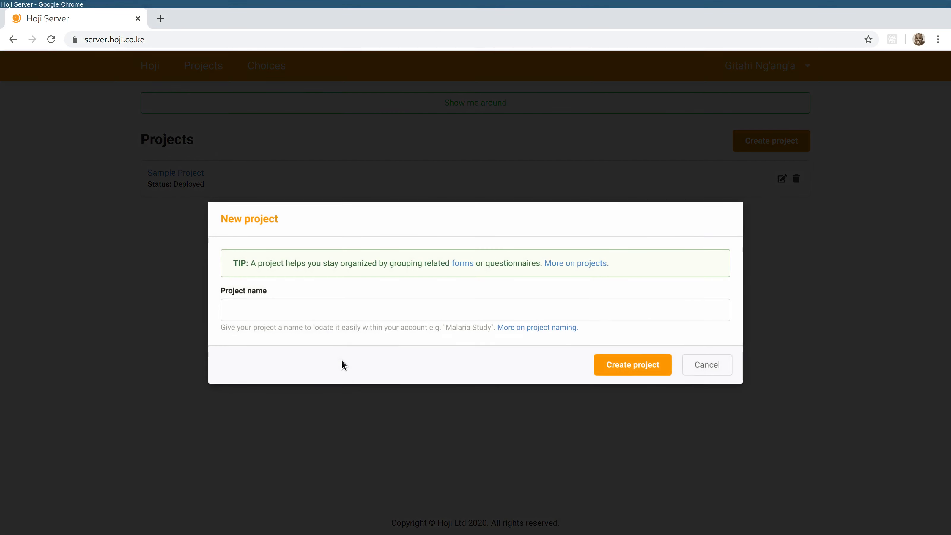
pyautogui.click(335, 308)
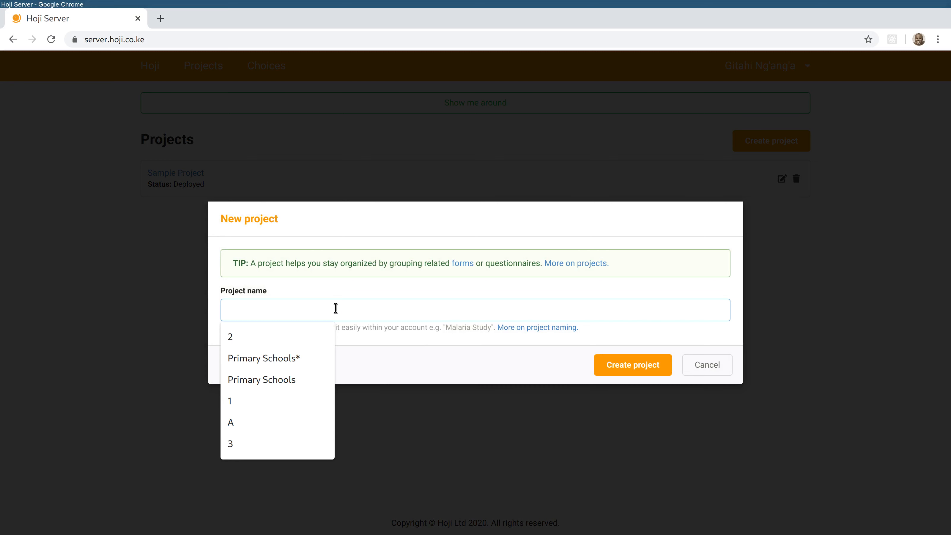
pyautogui.write('Pat')
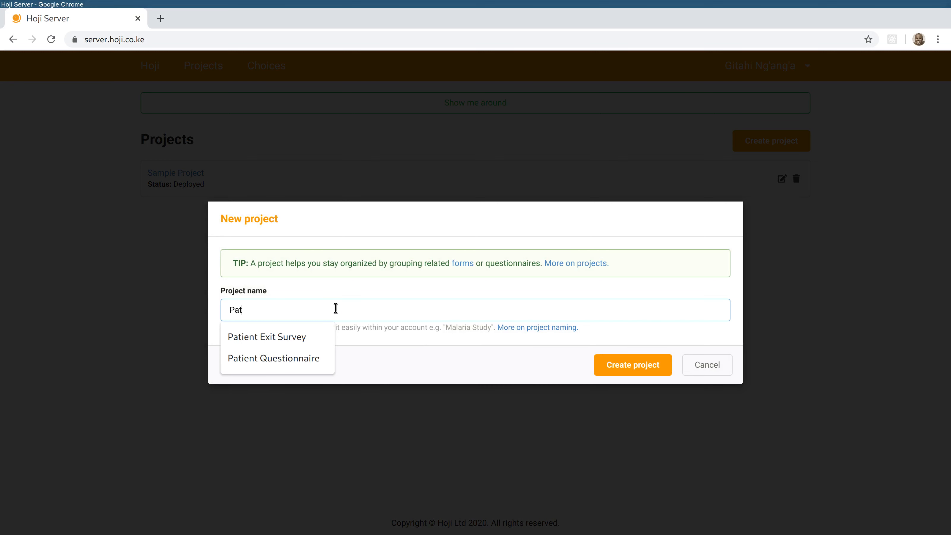
pyautogui.write('ient Exit ')
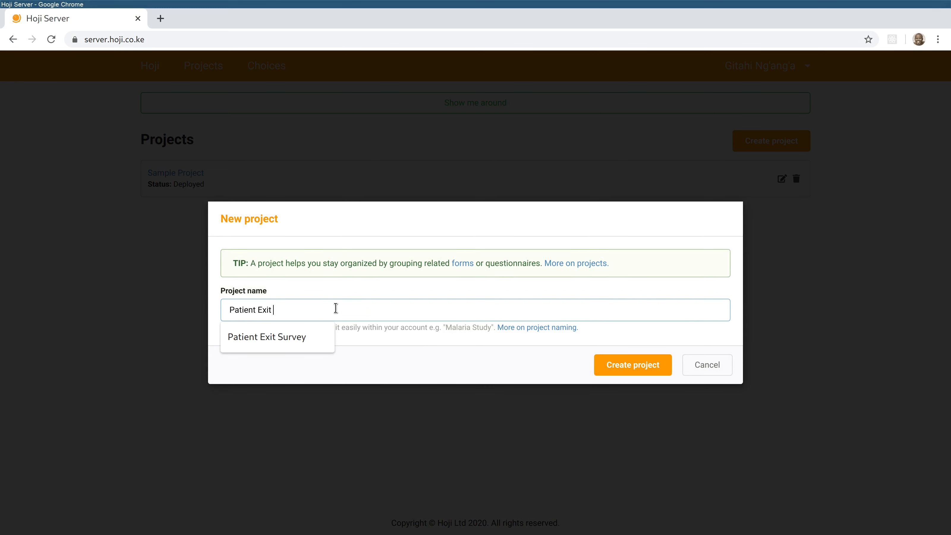
pyautogui.write('Survey')
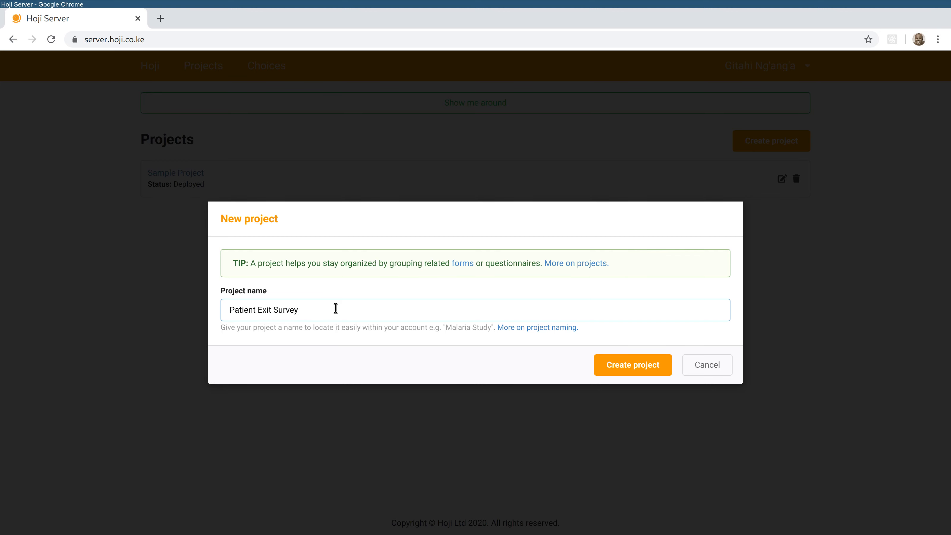
pyautogui.click(630, 368)
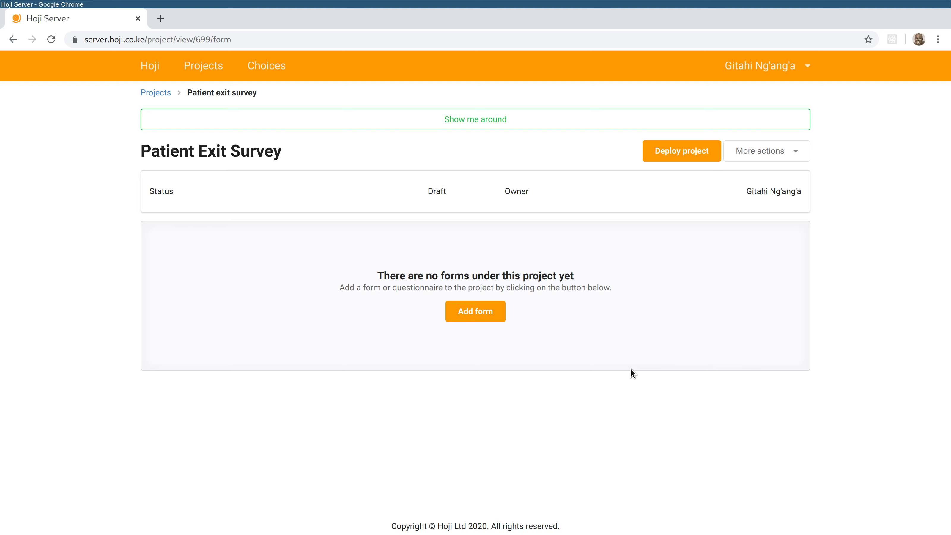
# - Add a 'Patient Questionnaire' form to the project, keeping Always capture GPS
pyautogui.click(491, 320)
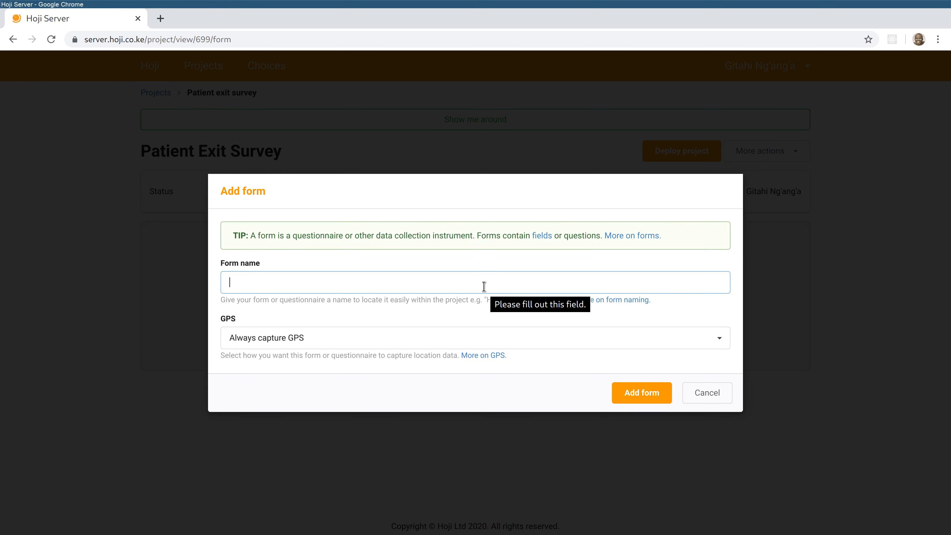
pyautogui.write('Patient Questionnaire')
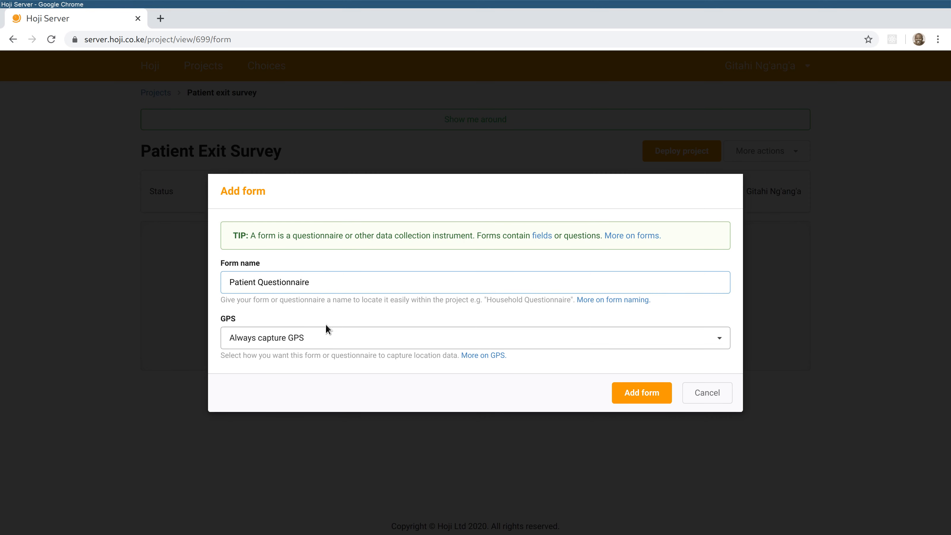
pyautogui.click(642, 393)
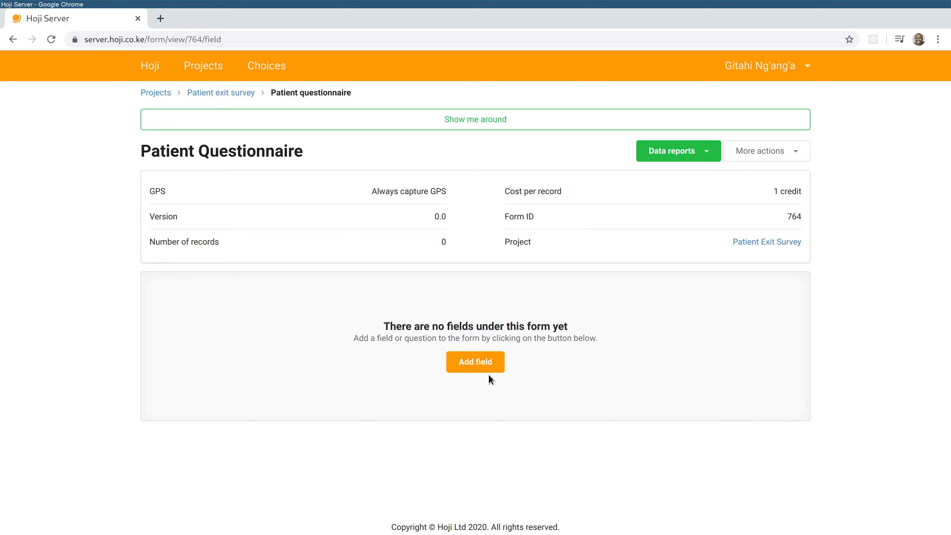
# - Add a Label field 'INTRODUCTION' with instructions about the patient's clinic experience today
pyautogui.click(484, 363)
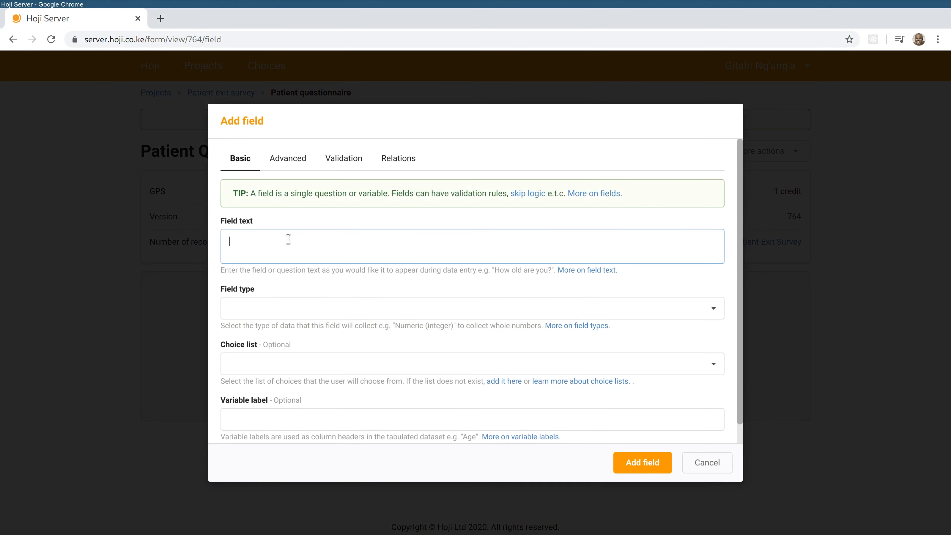
pyautogui.write('INTRODUCTION')
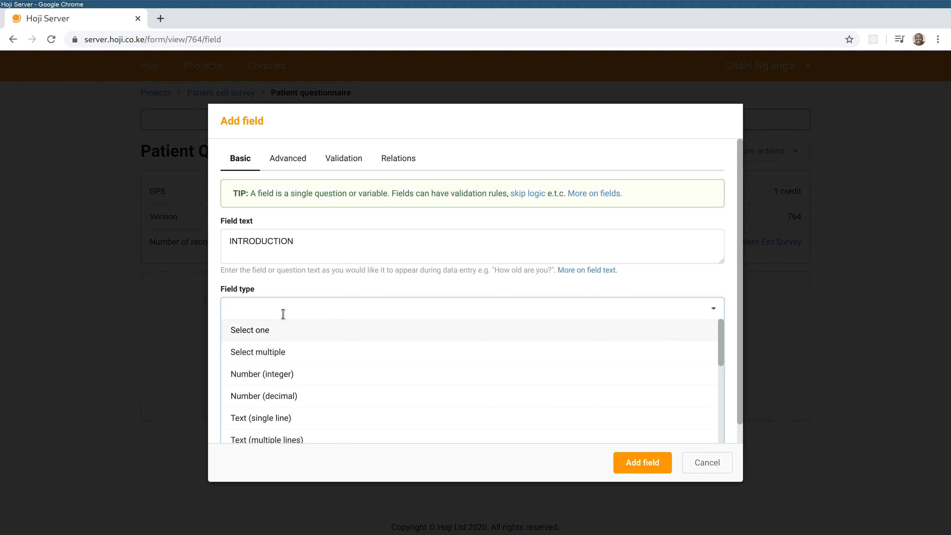
pyautogui.write('LABE')
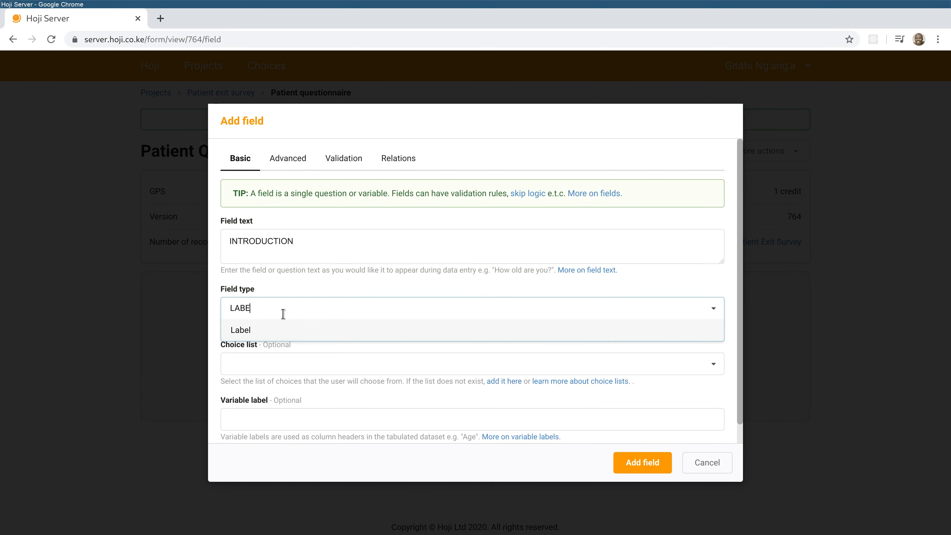
pyautogui.click(302, 328)
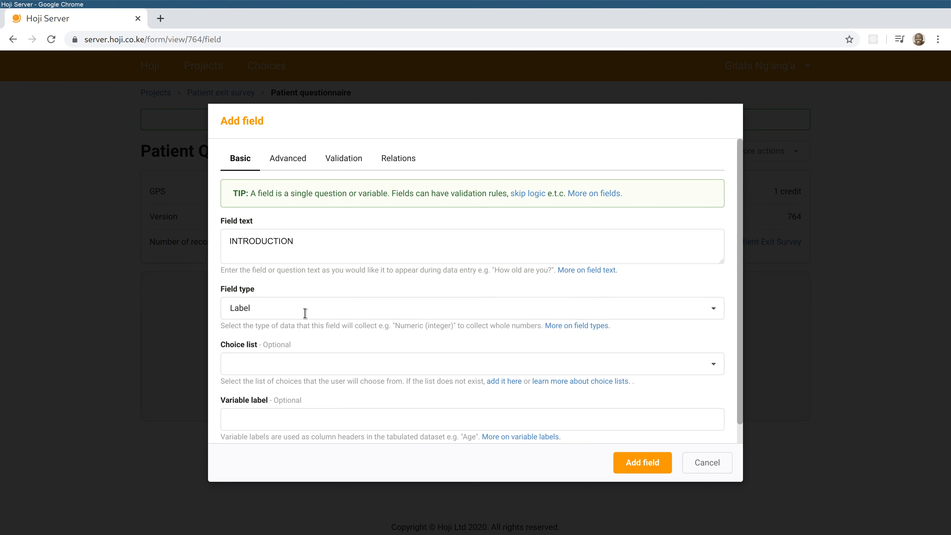
pyautogui.click(293, 160)
pyautogui.click(280, 255)
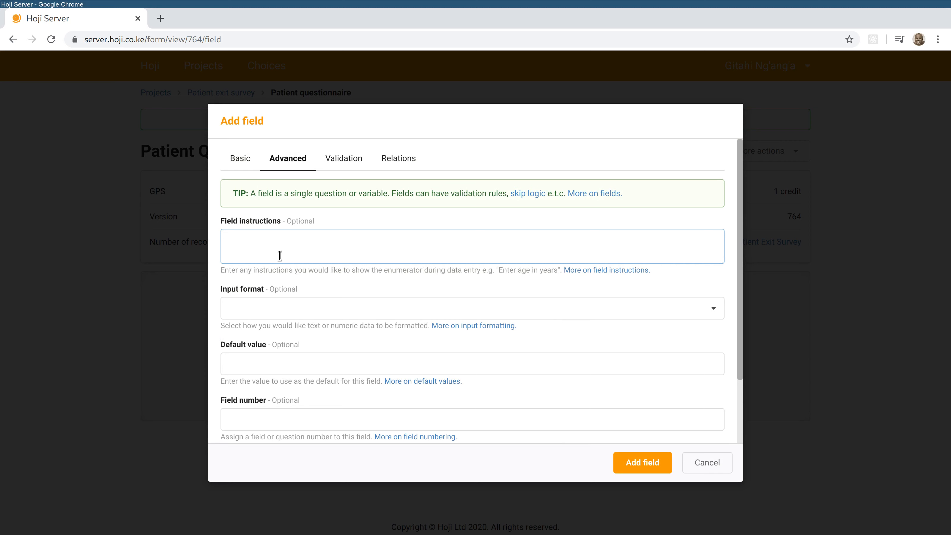
pyautogui.write('I would like to ask you some questions')
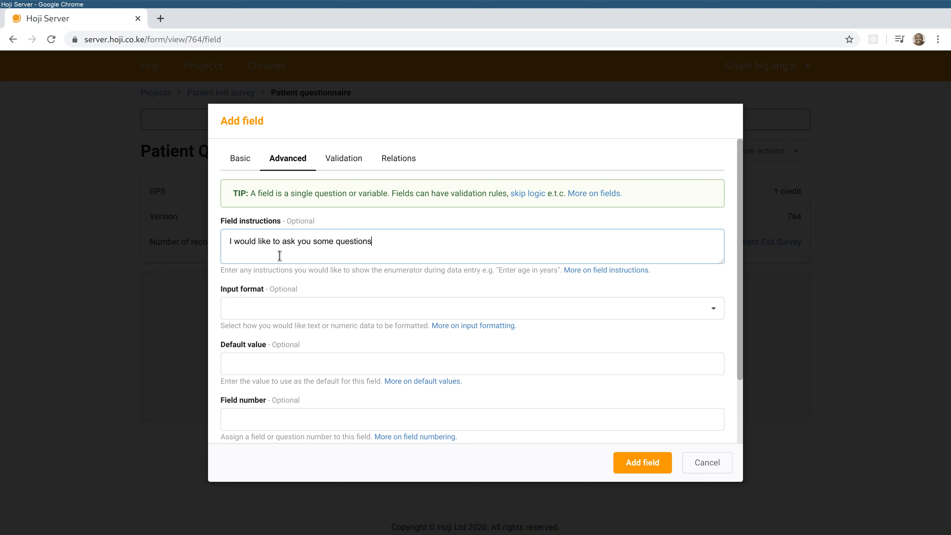
pyautogui.write(' about your experience at t')
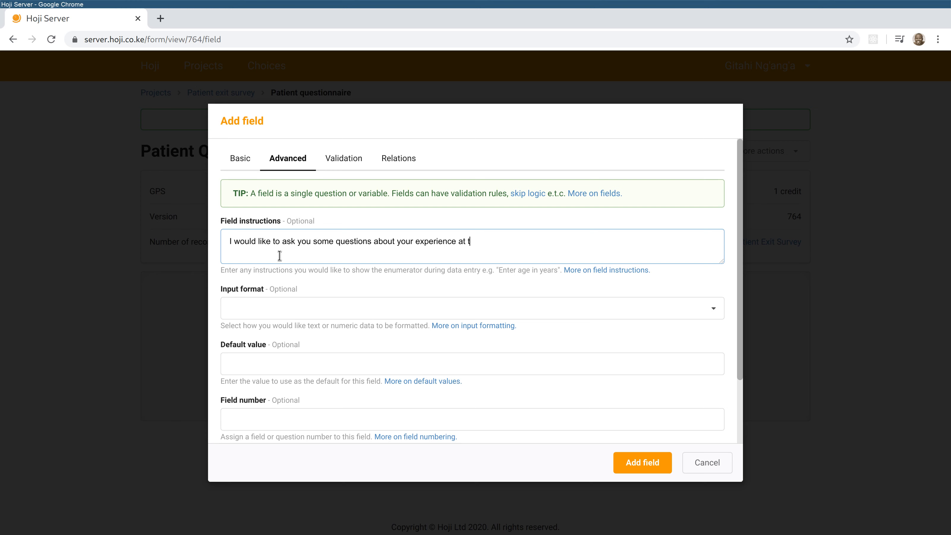
pyautogui.write('he clinic today.')
pyautogui.click(640, 461)
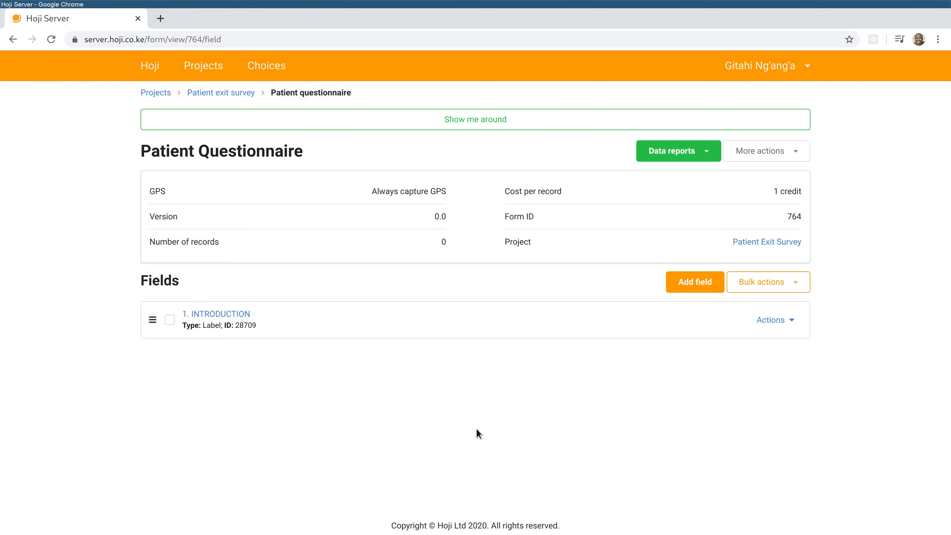
# - Add a Text (single line) question 'What is your name?' with variable label Name
pyautogui.click(688, 287)
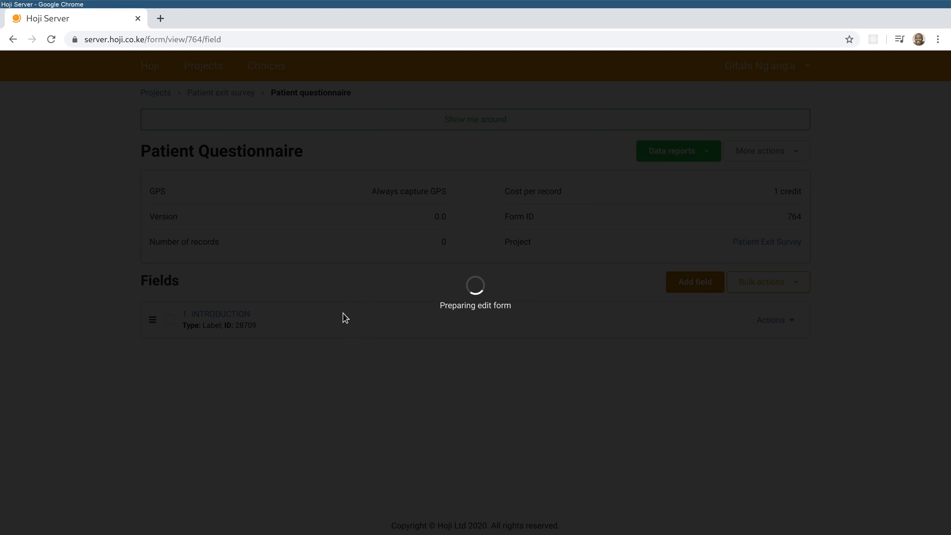
pyautogui.write('What')
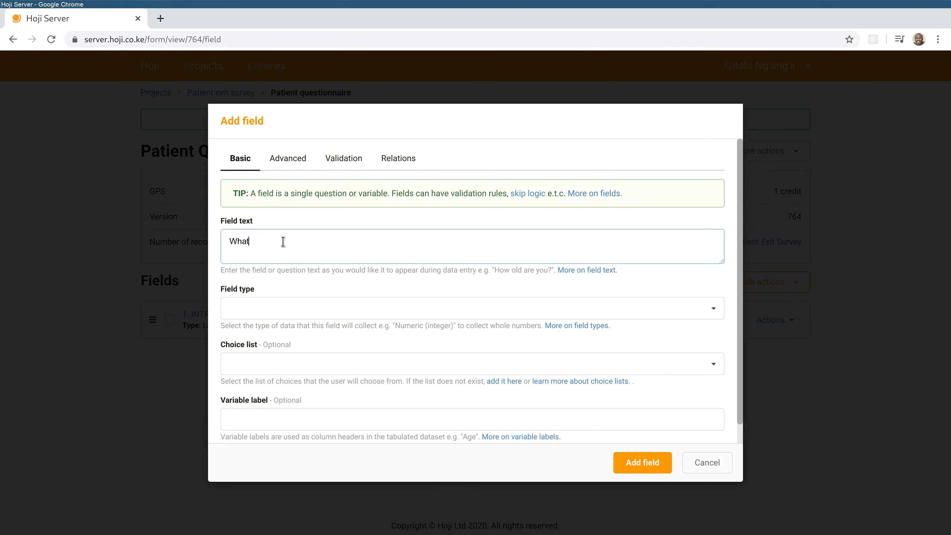
pyautogui.write(' is your name?')
pyautogui.click(306, 307)
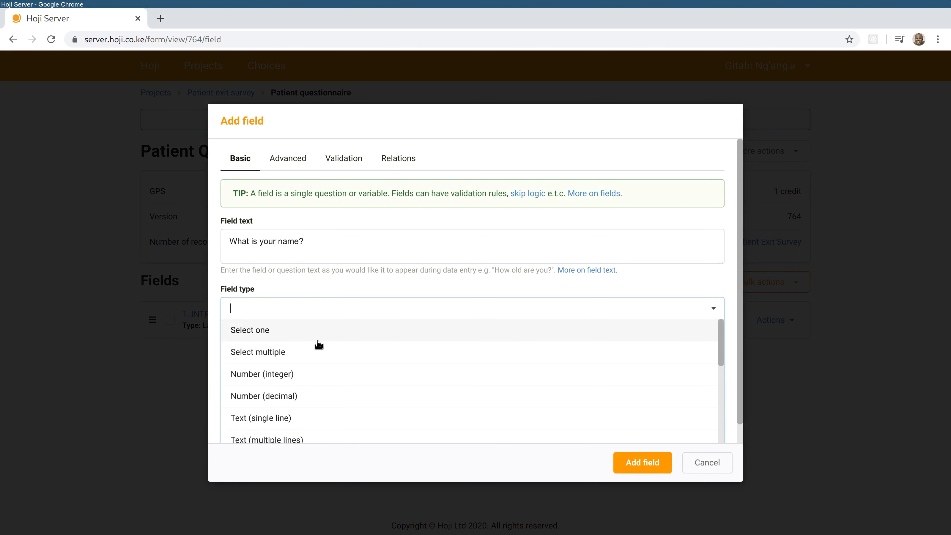
pyautogui.click(303, 418)
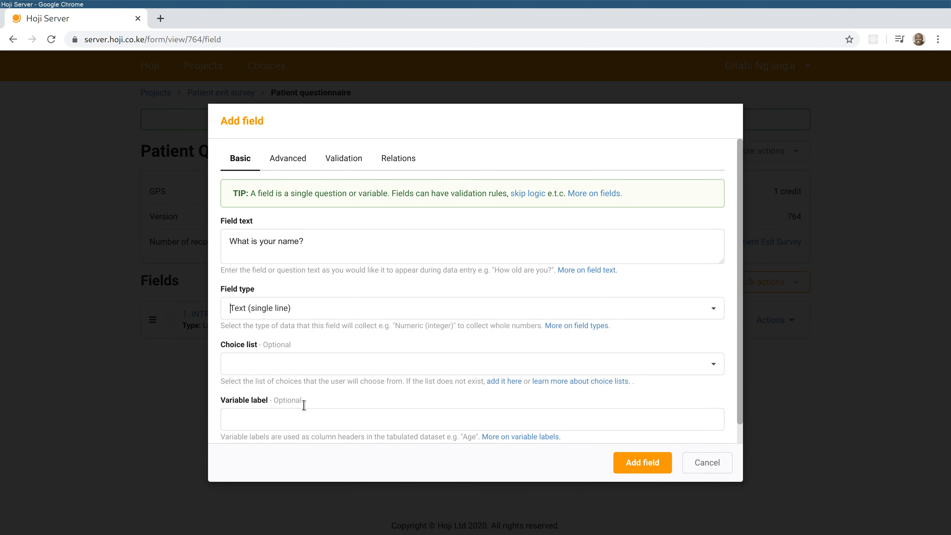
pyautogui.click(322, 421)
pyautogui.write('Name')
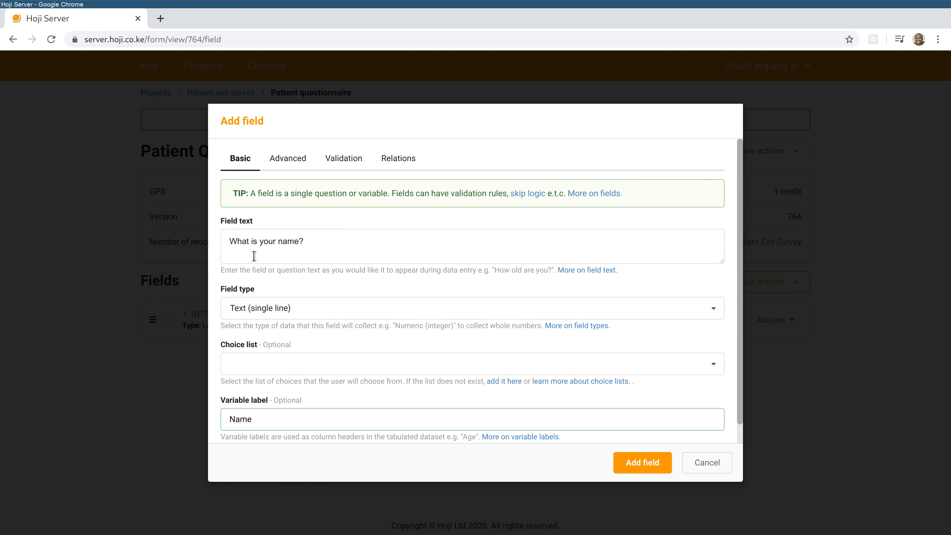
pyautogui.click(654, 462)
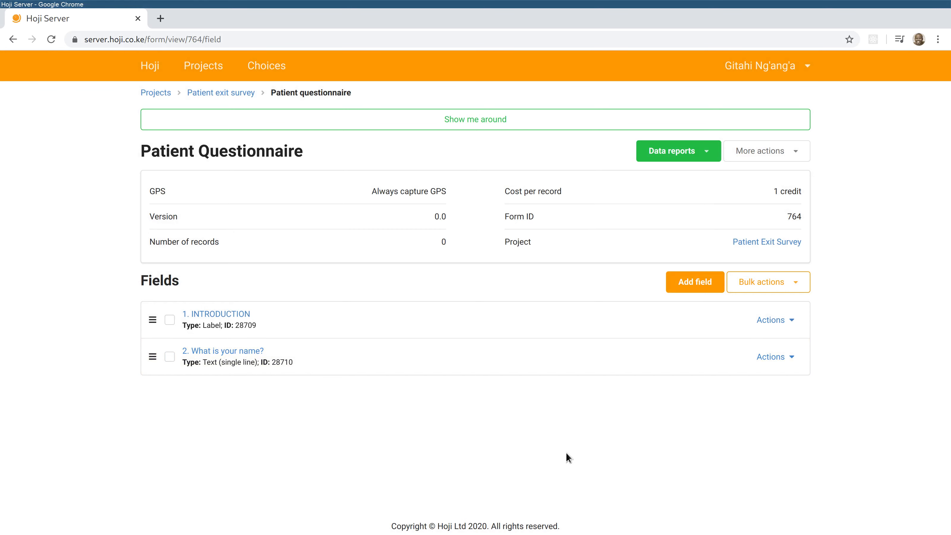
pyautogui.click(692, 282)
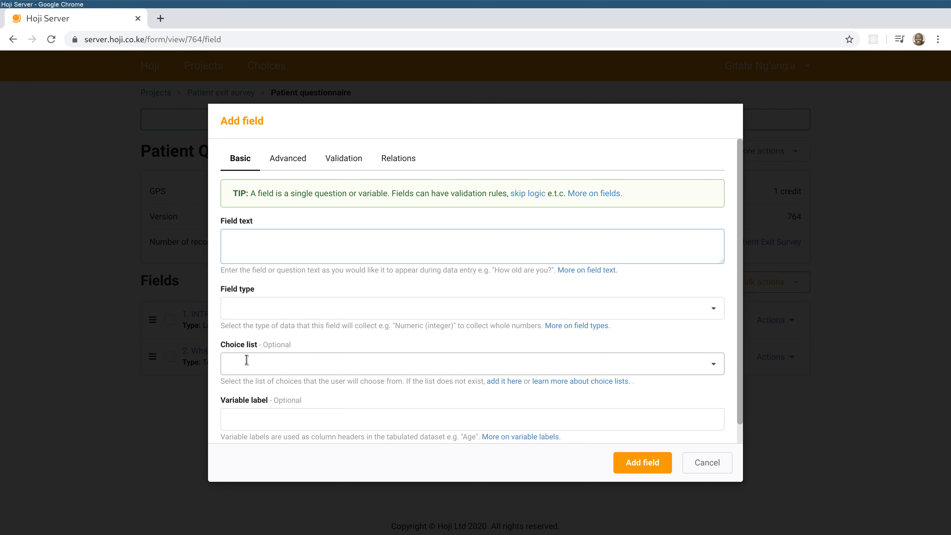
# - Follow the empty Choice list's 'add it here' link to open Choices in a new tab
pyautogui.click(284, 364)
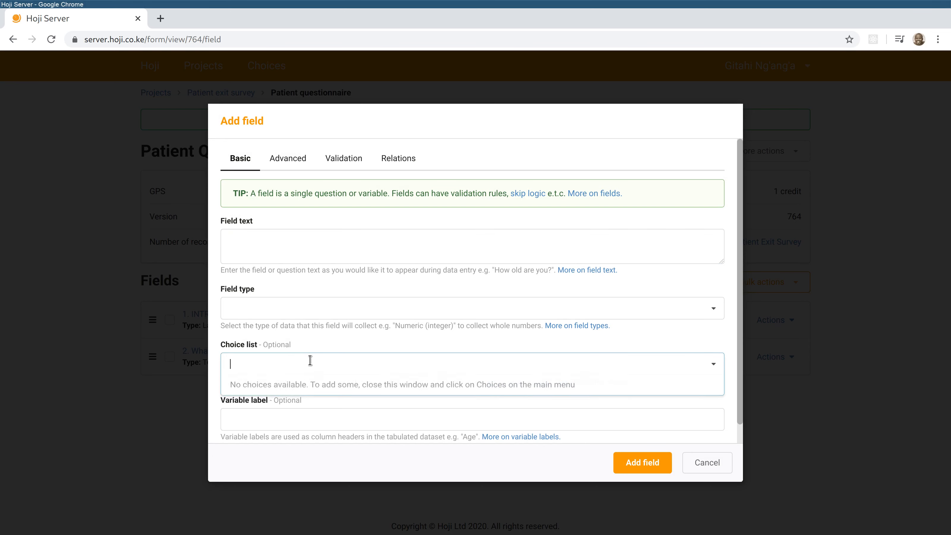
pyautogui.click(345, 339)
pyautogui.click(507, 379)
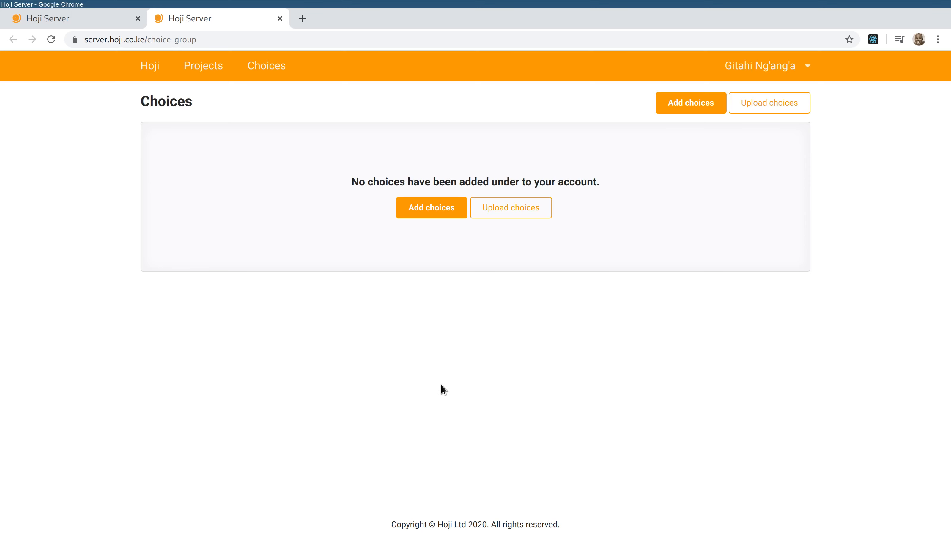
# - Create a choice list named 'Sex' with the options Male and Female
pyautogui.click(431, 208)
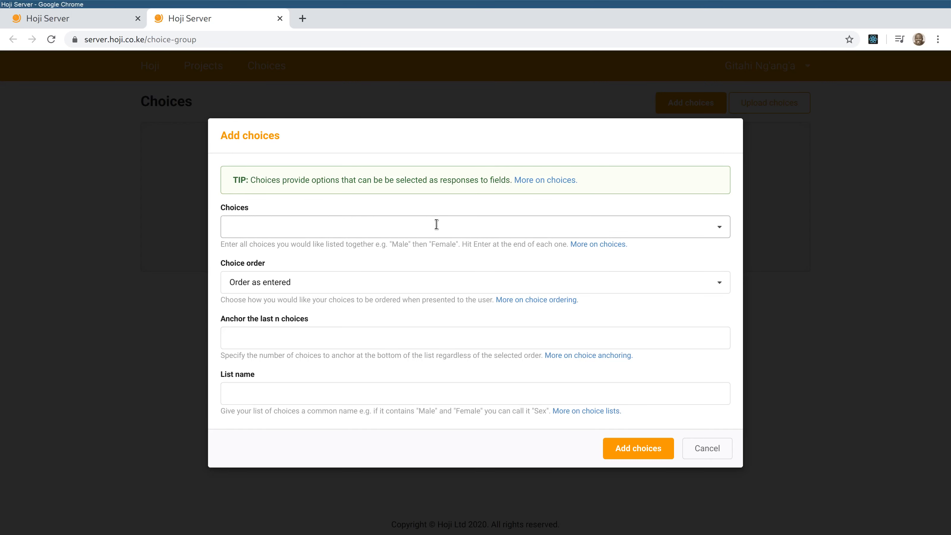
pyautogui.click(307, 235)
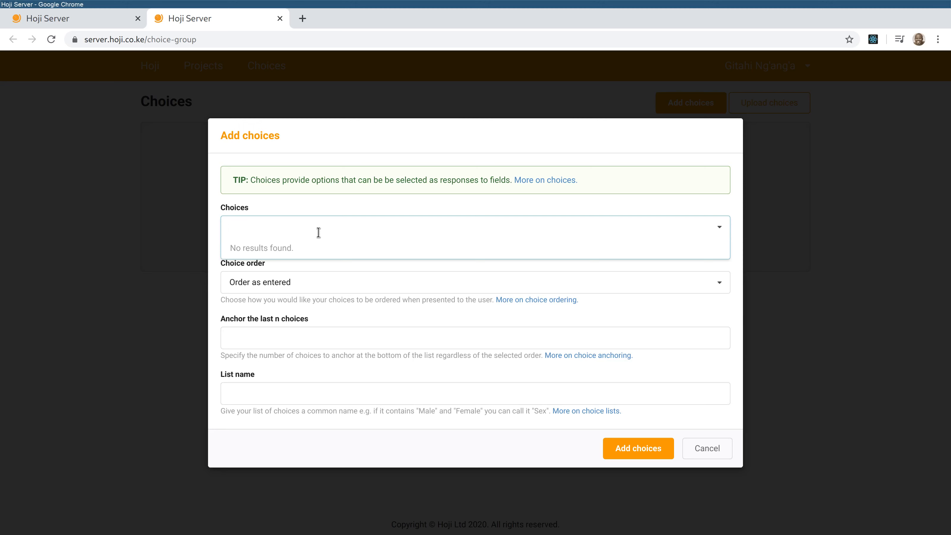
pyautogui.write('Male')
pyautogui.press('Return')
pyautogui.write('Female')
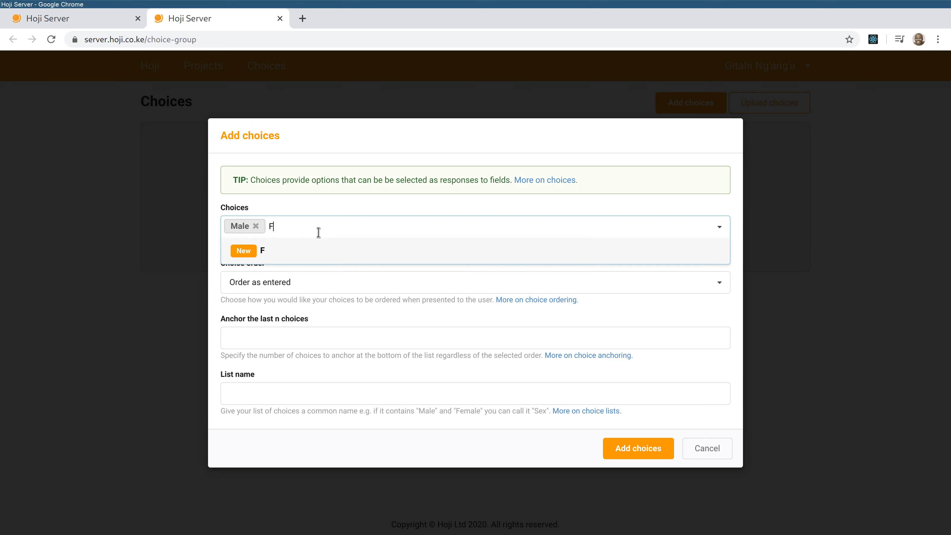
pyautogui.press('Return')
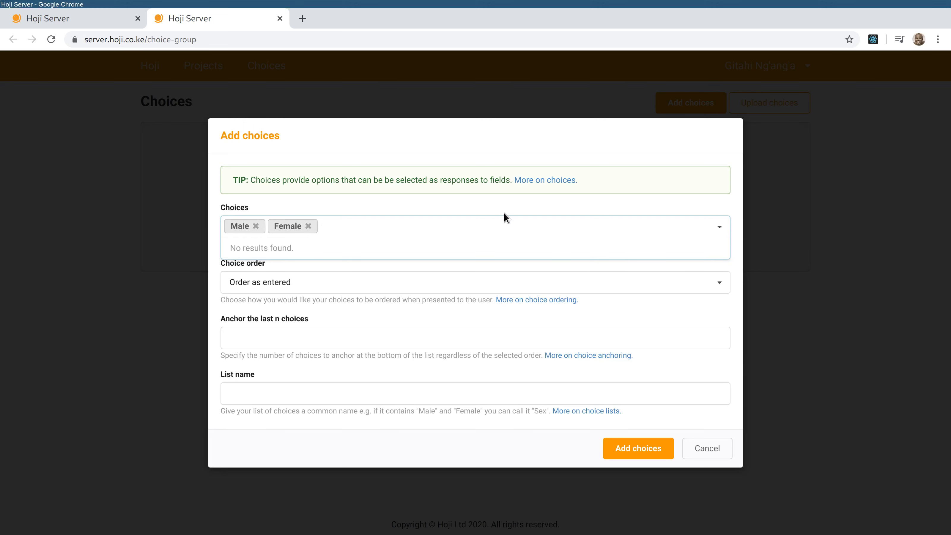
pyautogui.click(290, 398)
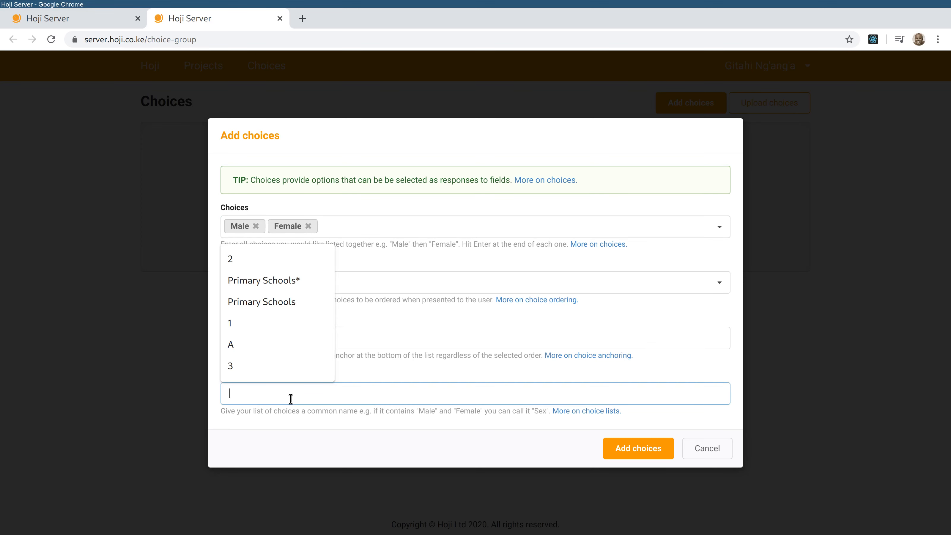
pyautogui.write('Sex')
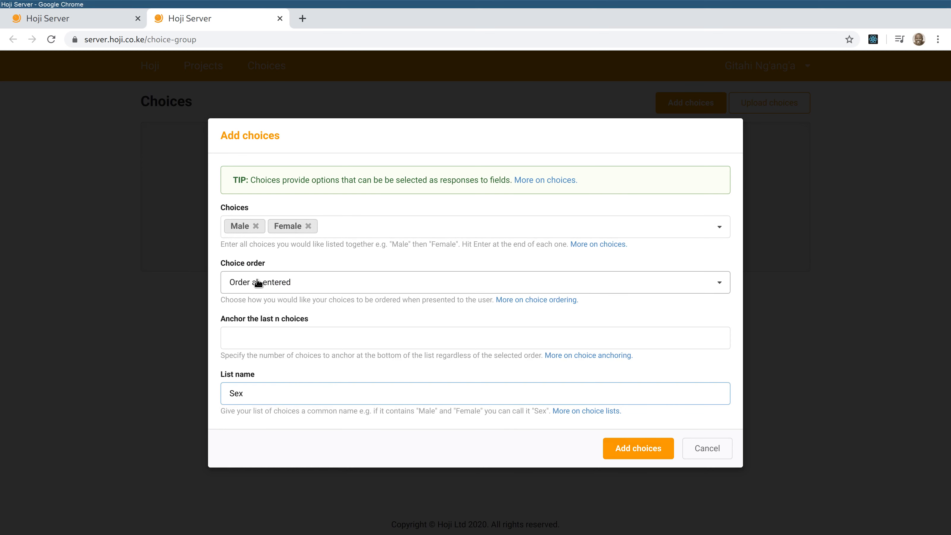
pyautogui.click(622, 449)
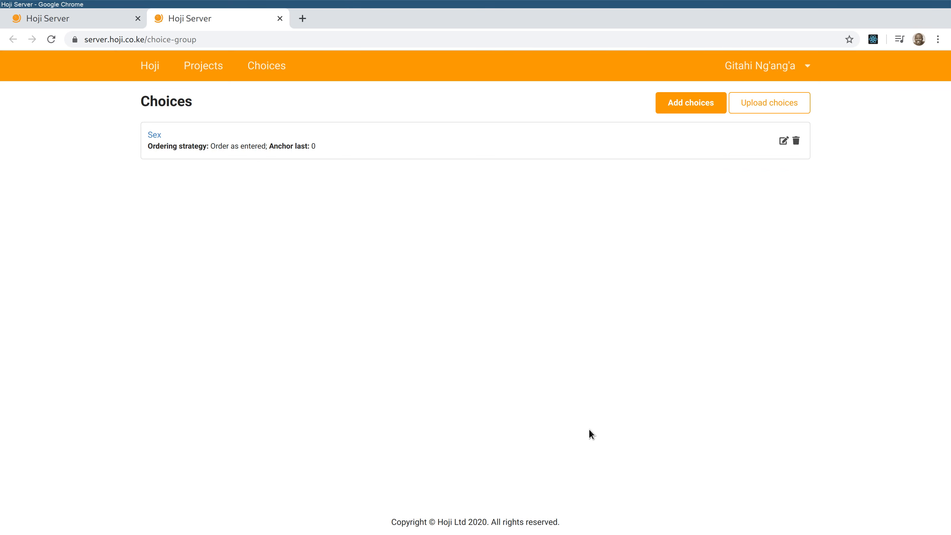
pyautogui.click(686, 99)
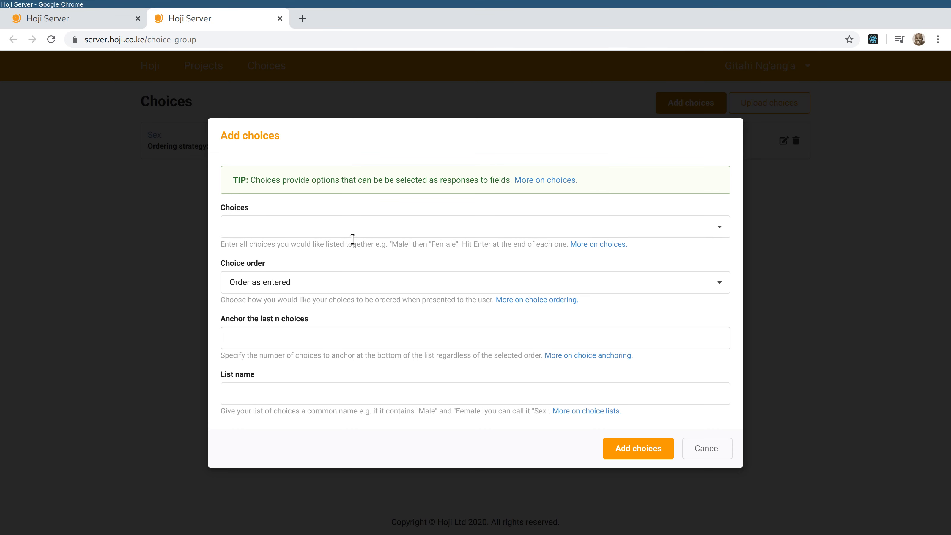
# - Create a 'Visit type' choice list with the options Appointment and Walk-in
pyautogui.click(330, 229)
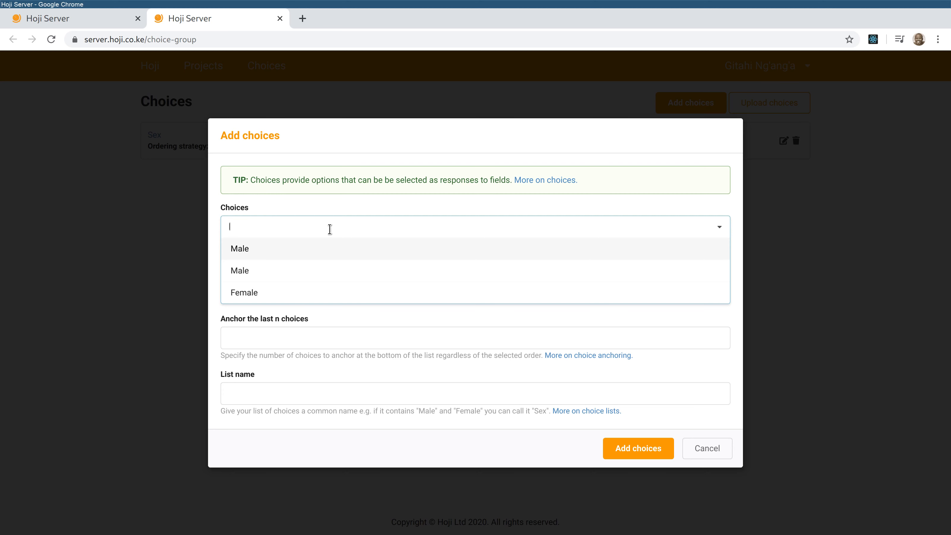
pyautogui.write('Appo')
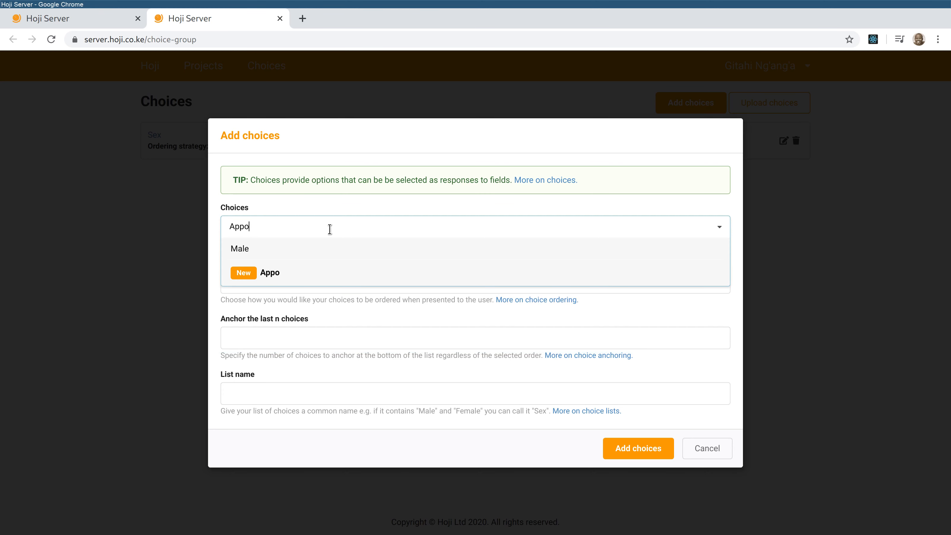
pyautogui.write('intment')
pyautogui.press('Return')
pyautogui.write('Walk-')
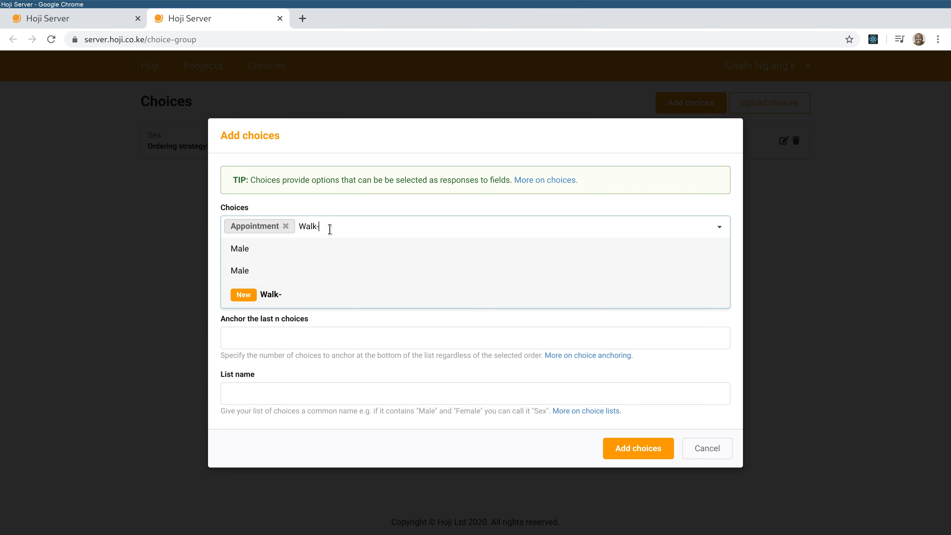
pyautogui.write('in')
pyautogui.press('Return')
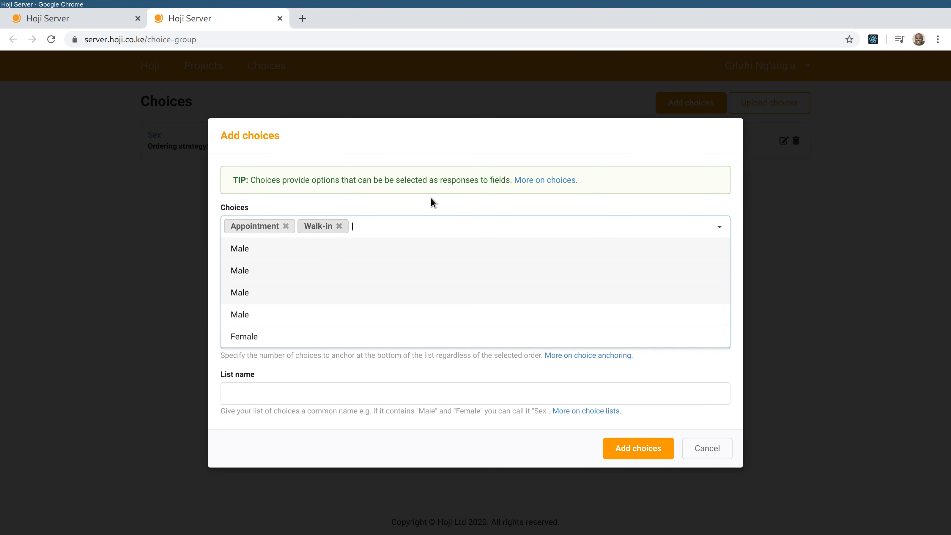
pyautogui.click(283, 402)
pyautogui.write('V')
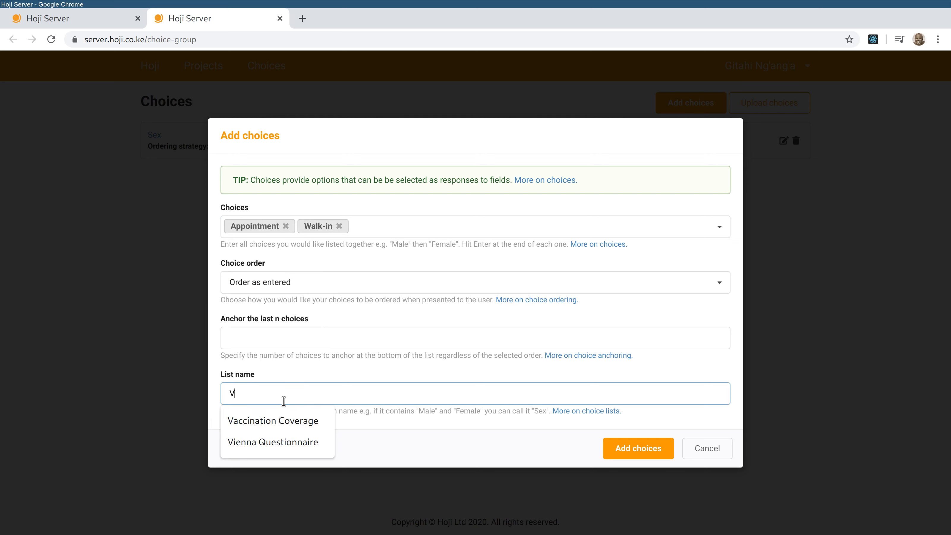
pyautogui.write('isit type')
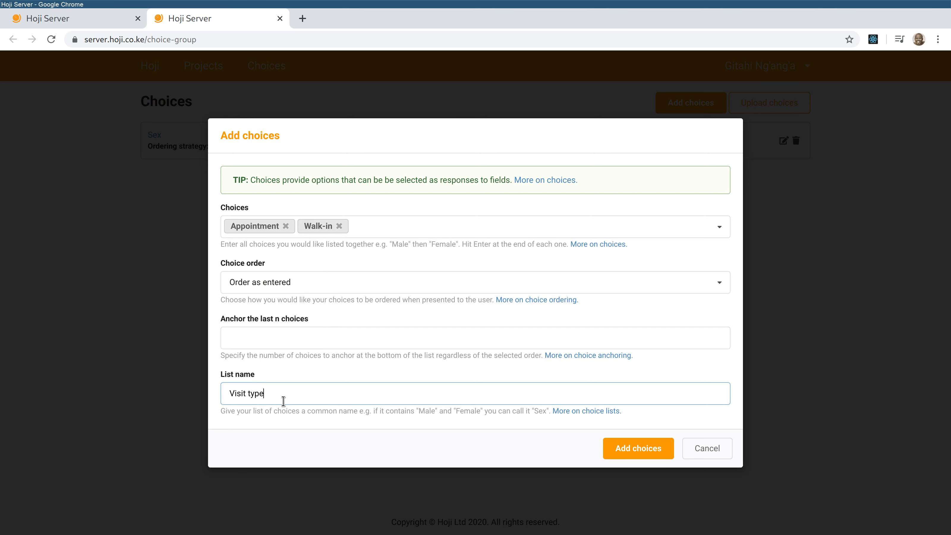
pyautogui.click(634, 448)
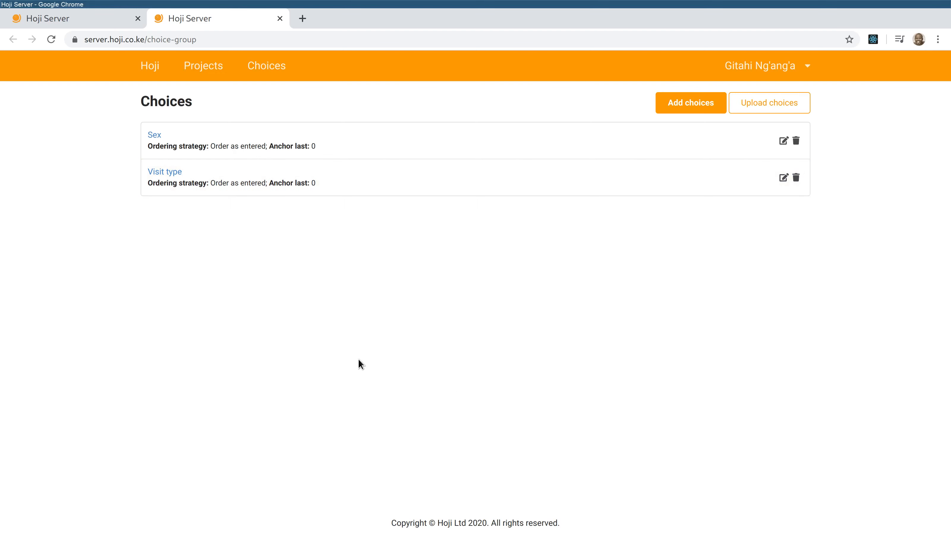
# - Create a 'Yes/No' choice list with the options Yes and No
pyautogui.click(700, 103)
pyautogui.click(334, 236)
pyautogui.write('Yes')
pyautogui.press('Return')
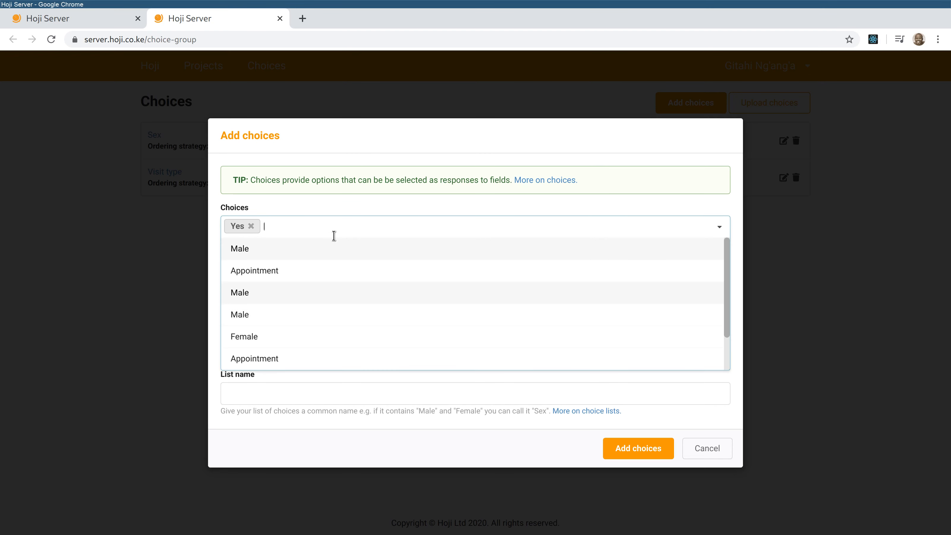
pyautogui.write('No')
pyautogui.press('Return')
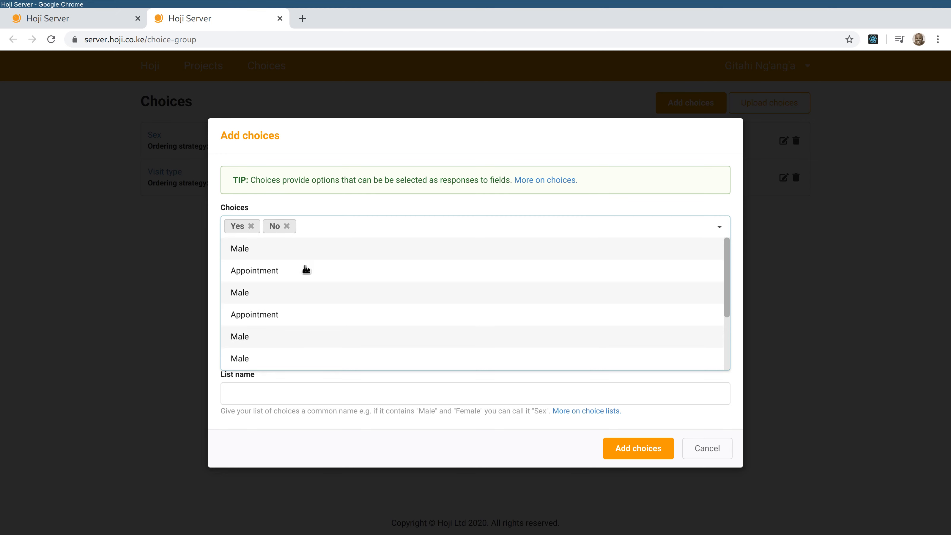
pyautogui.click(337, 399)
pyautogui.write('Yes')
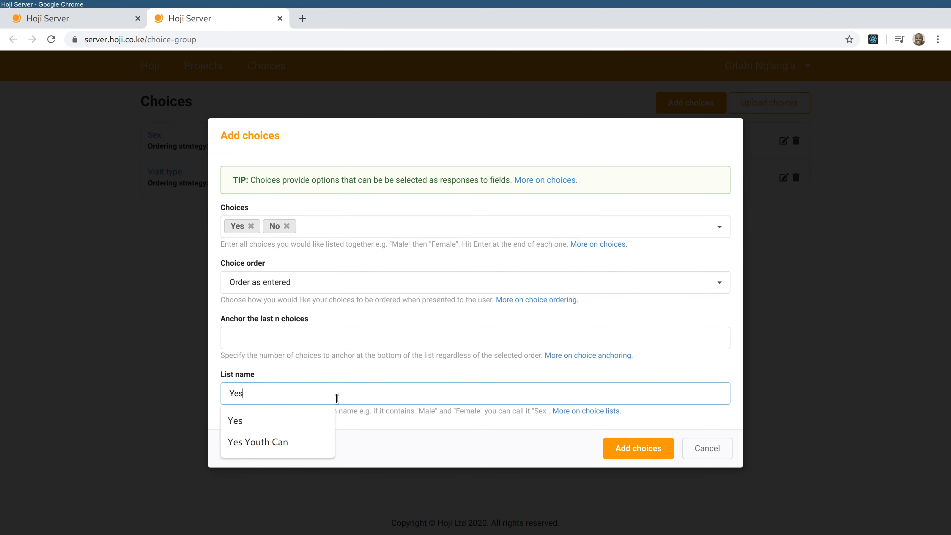
pyautogui.write('/No')
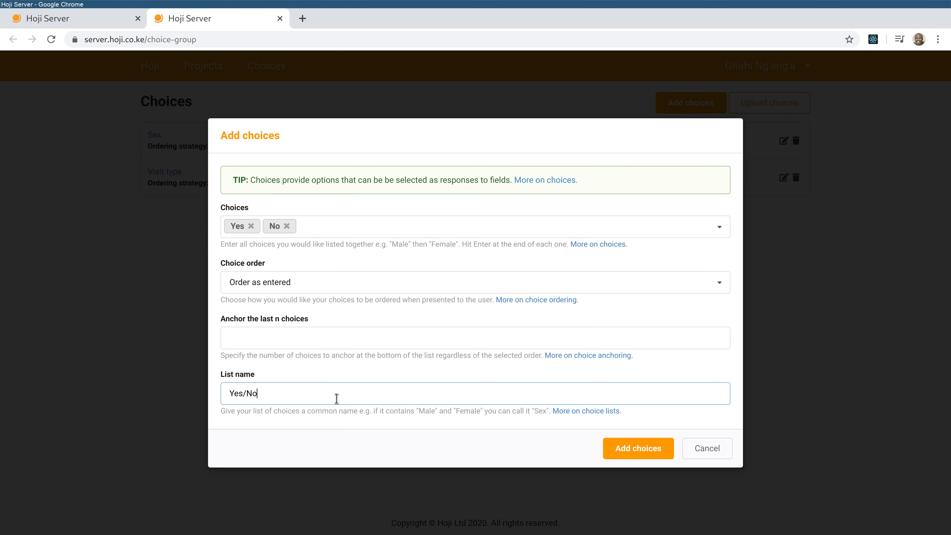
pyautogui.click(641, 447)
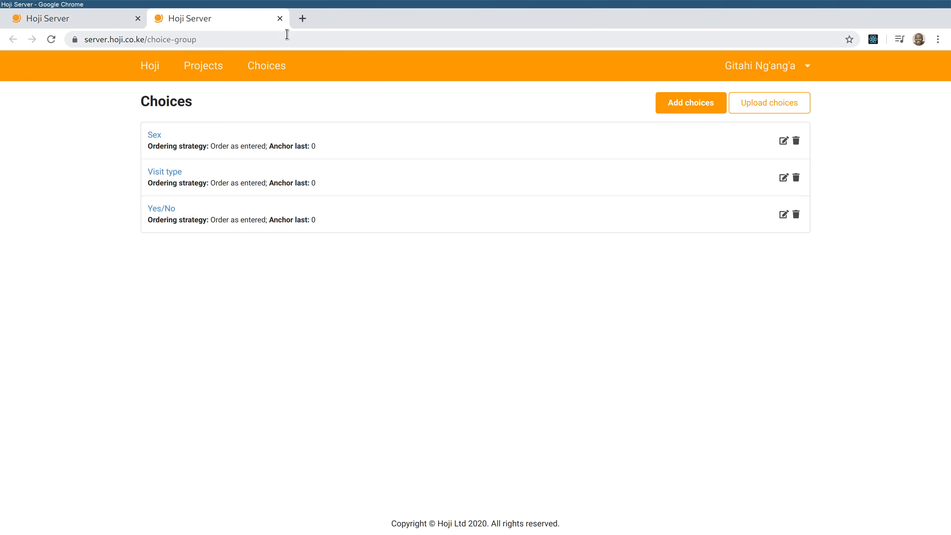
pyautogui.click(280, 19)
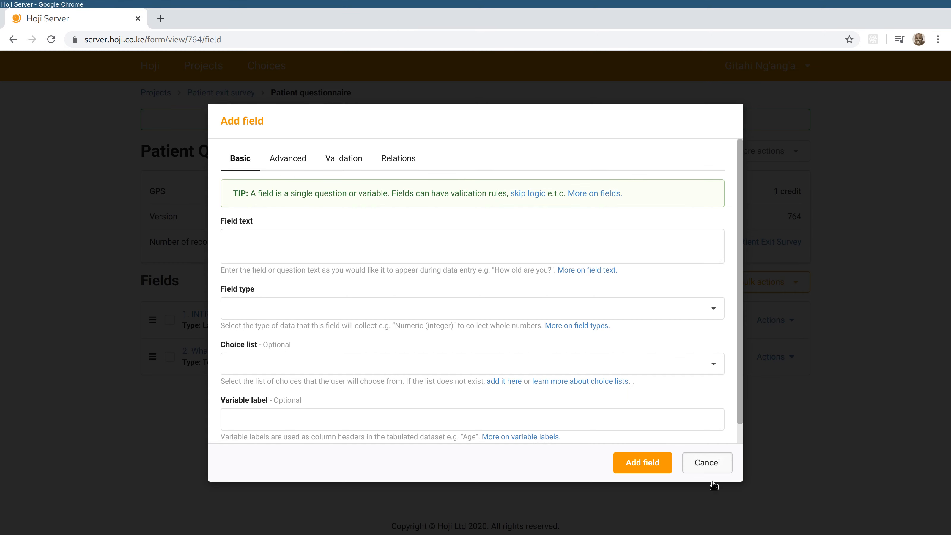
pyautogui.click(708, 463)
pyautogui.click(671, 288)
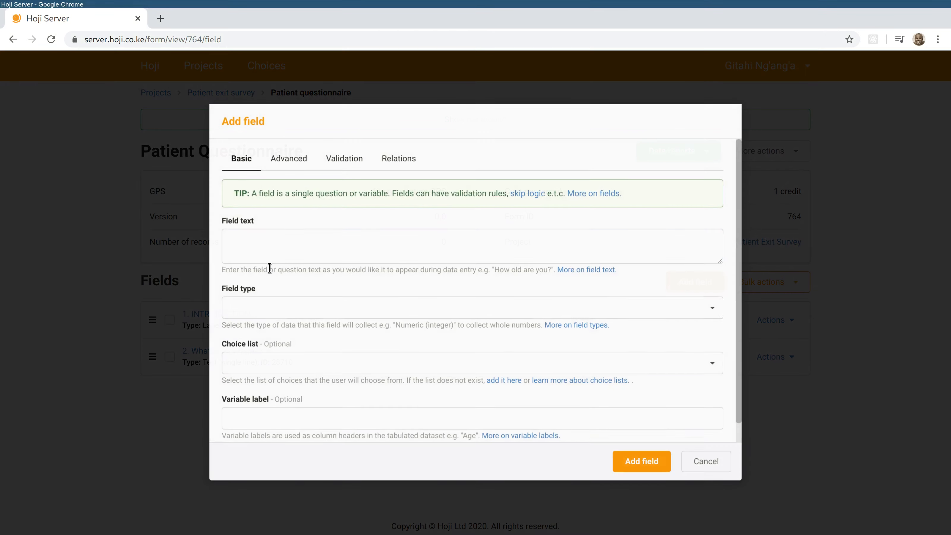
pyautogui.click(274, 241)
pyautogui.write('Are')
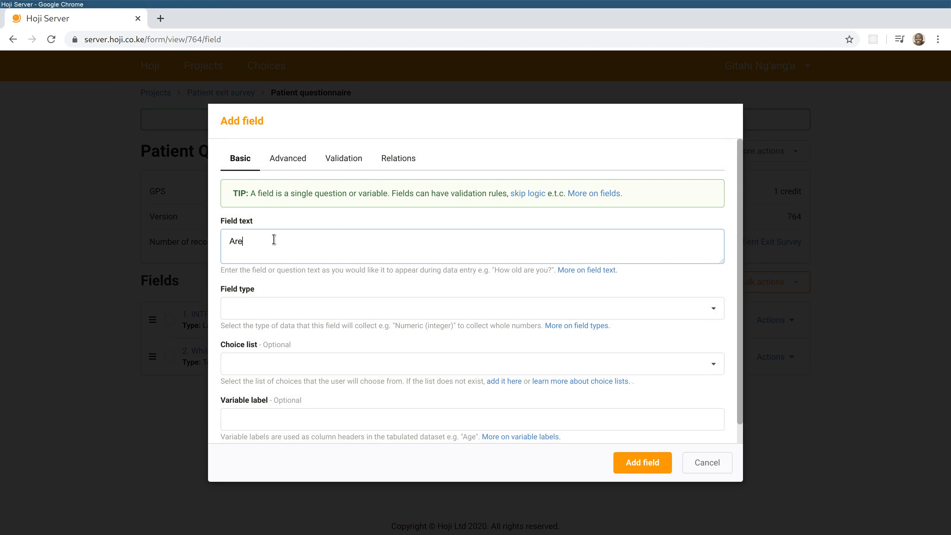
pyautogui.write(' you male or female?')
pyautogui.click(294, 306)
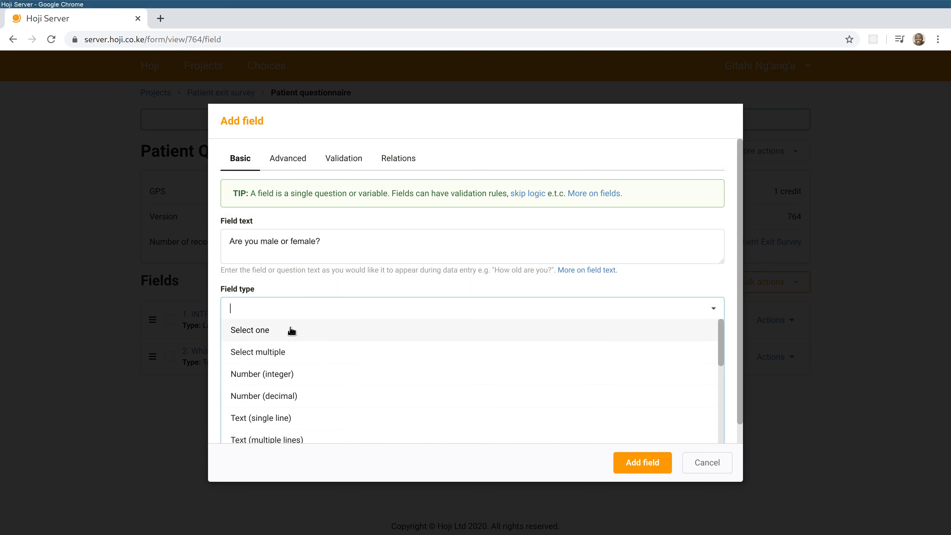
pyautogui.click(292, 329)
pyautogui.click(315, 371)
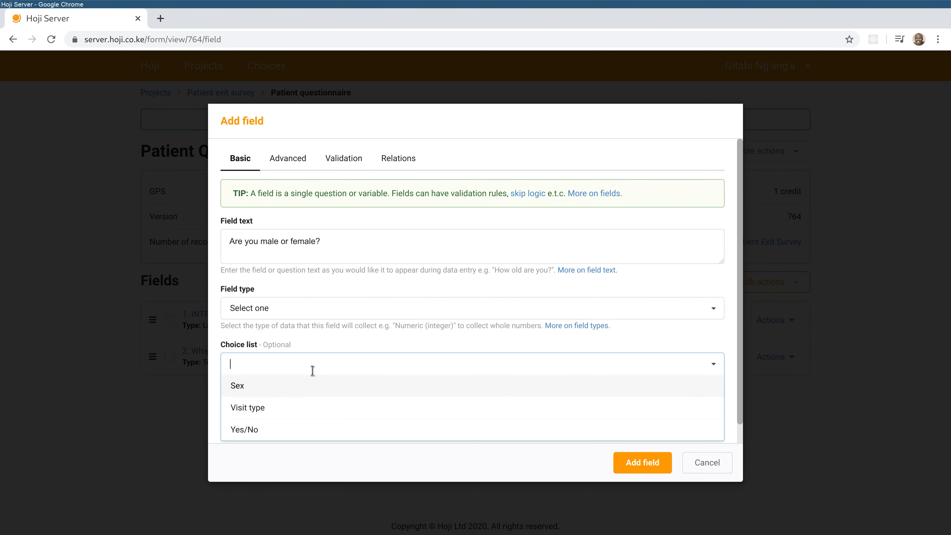
pyautogui.click(267, 388)
pyautogui.click(286, 422)
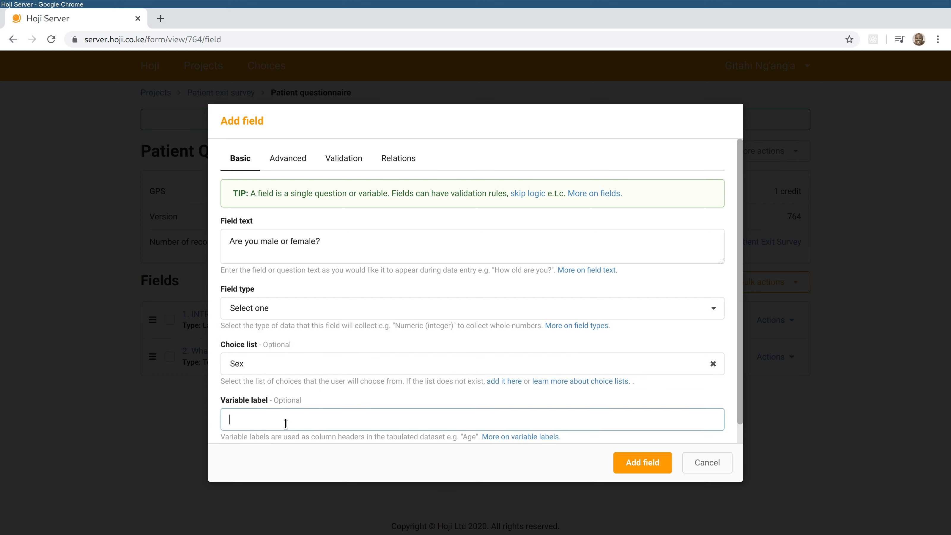
pyautogui.write('Sex')
pyautogui.click(629, 460)
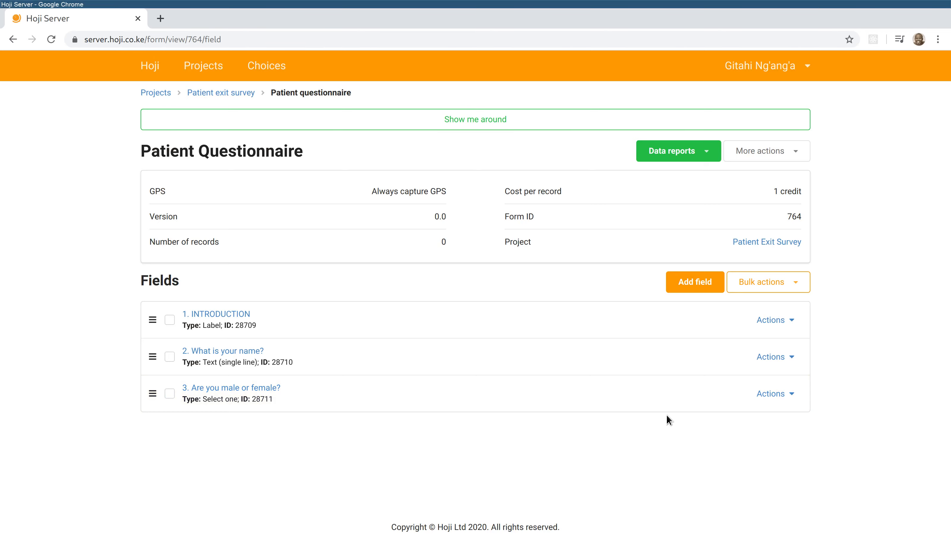
# - Add Select one question 'What kind of visit did you make today?' using Visit type, labelled 'Visit Type'
pyautogui.click(699, 283)
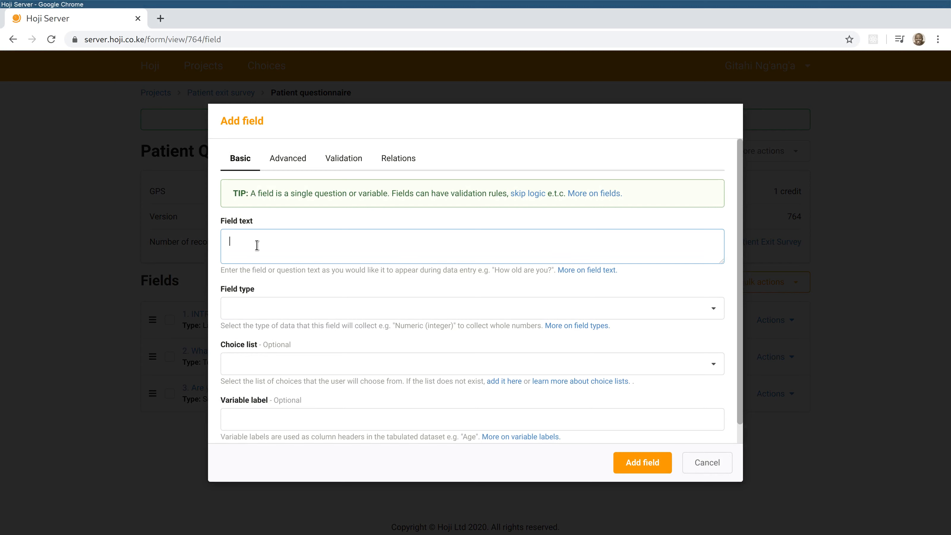
pyautogui.write('What kind of visit did you make to')
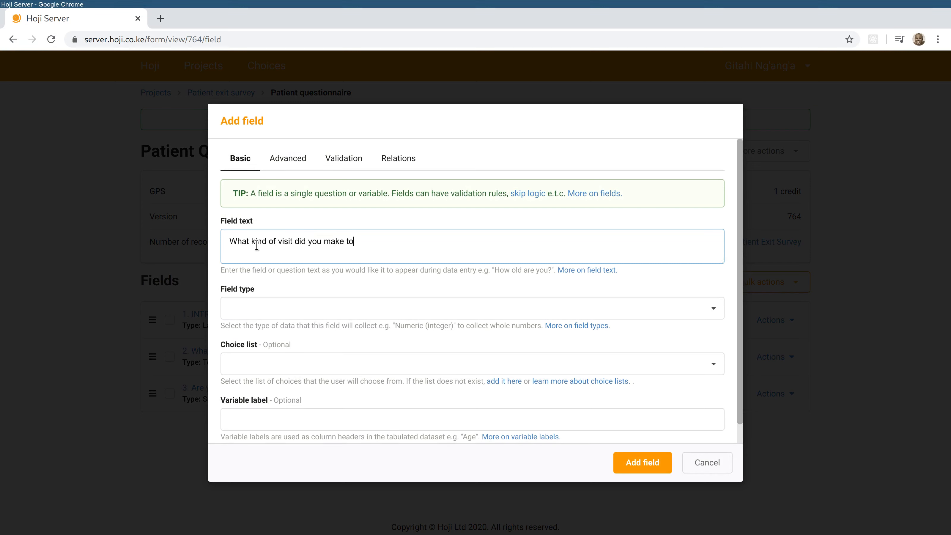
pyautogui.write('day?')
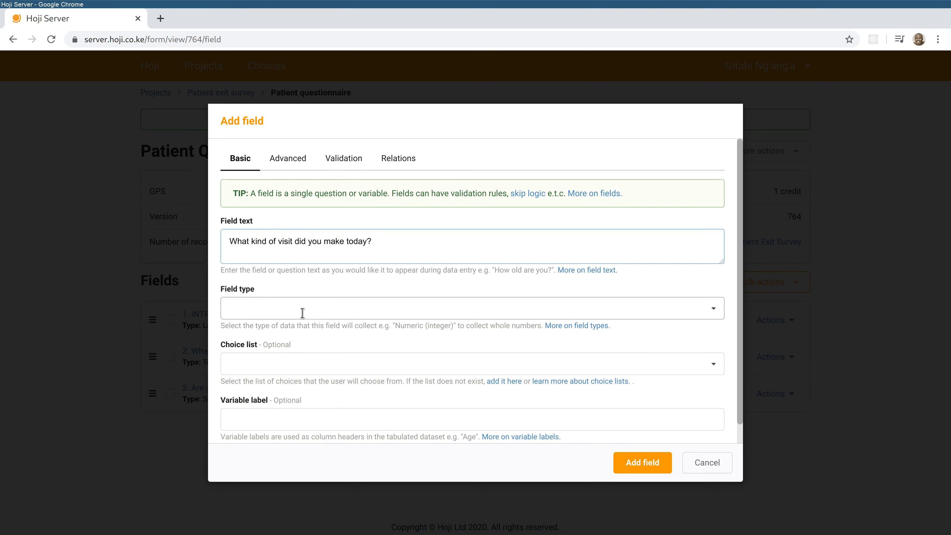
pyautogui.click(303, 313)
pyautogui.click(293, 329)
pyautogui.click(275, 363)
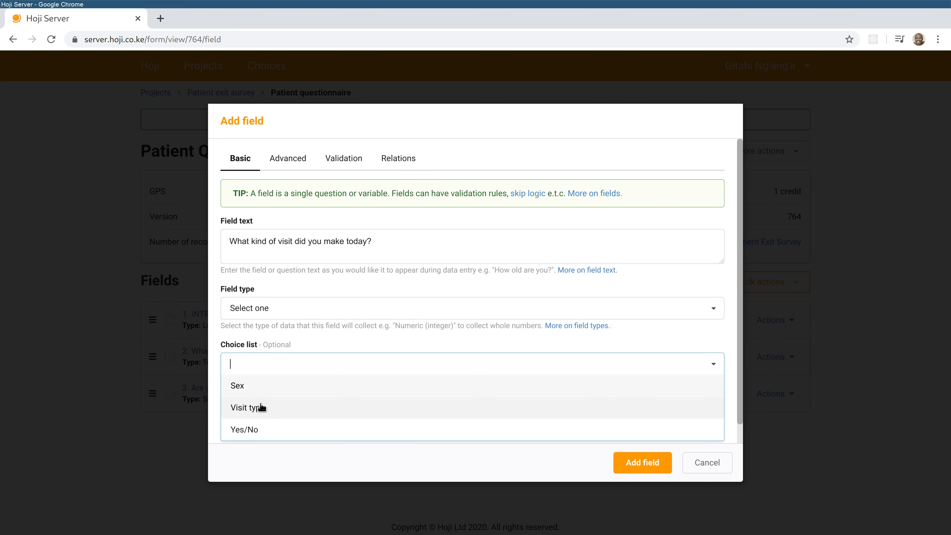
pyautogui.click(263, 407)
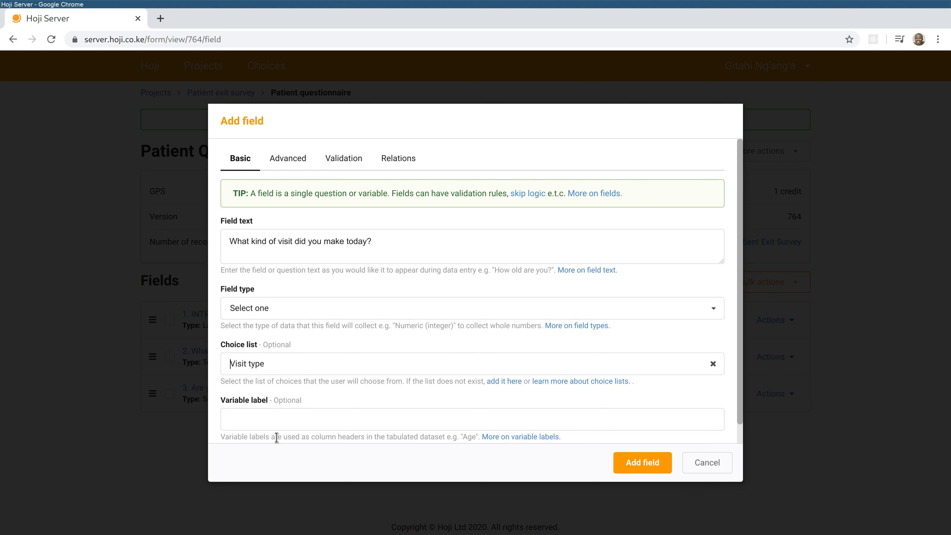
pyautogui.click(278, 423)
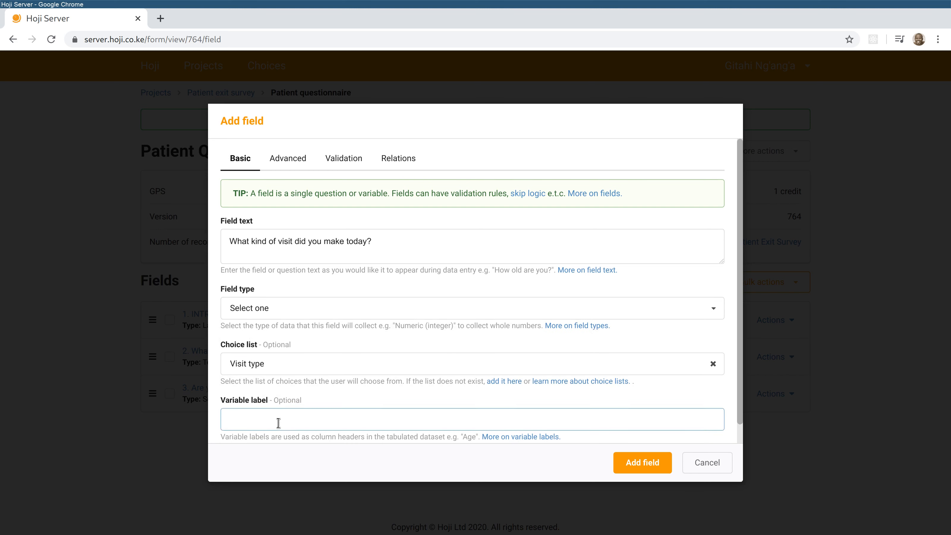
pyautogui.write('Visit Type')
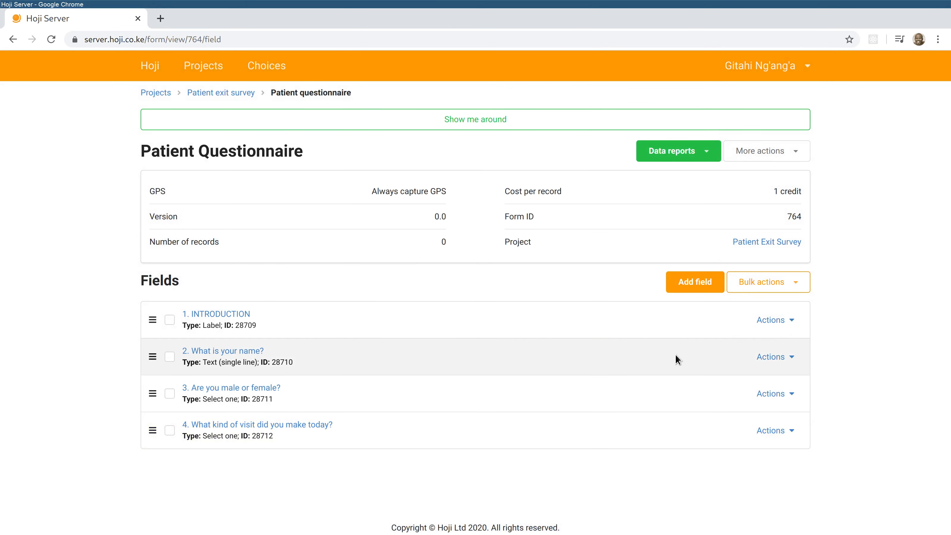
pyautogui.click(695, 281)
# - Add 'Did you see a doctor today?' as a Select one question with the Yes/No list, labelled Saw Doctor
pyautogui.write('Did you see a doc')
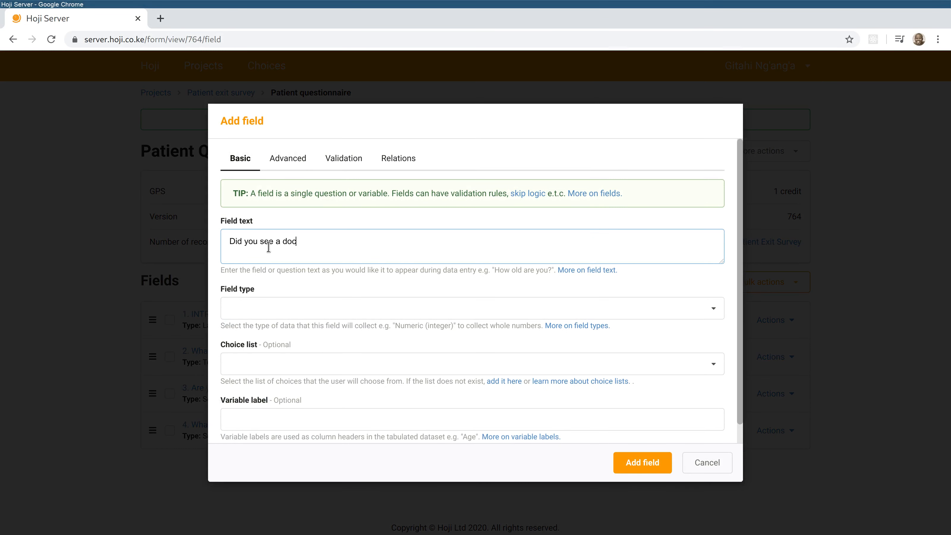
pyautogui.write('tor today?')
pyautogui.click(306, 303)
pyautogui.click(295, 329)
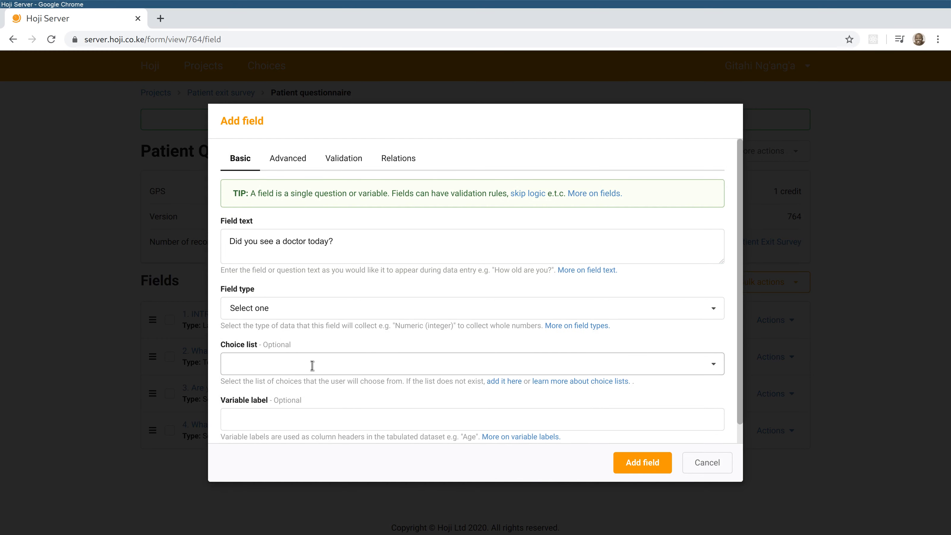
pyautogui.click(312, 365)
pyautogui.click(292, 428)
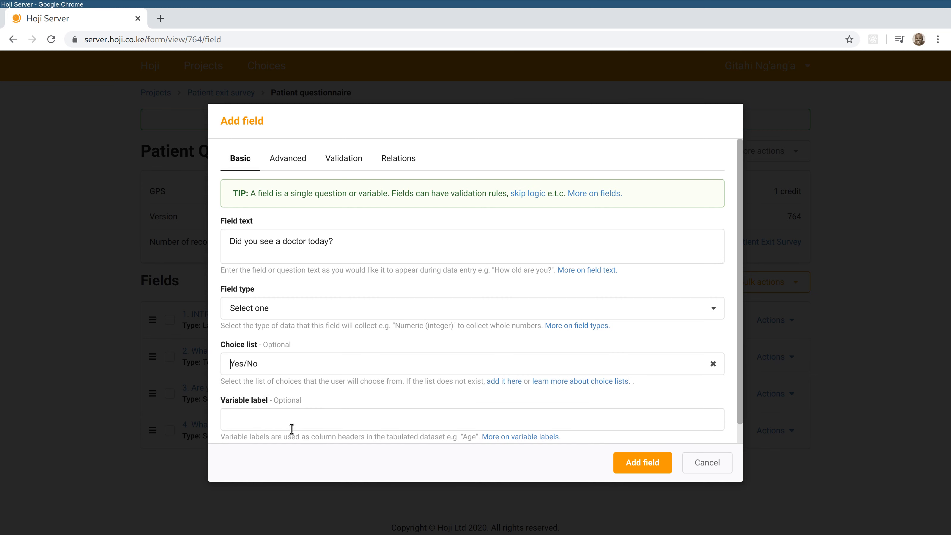
pyautogui.click(305, 425)
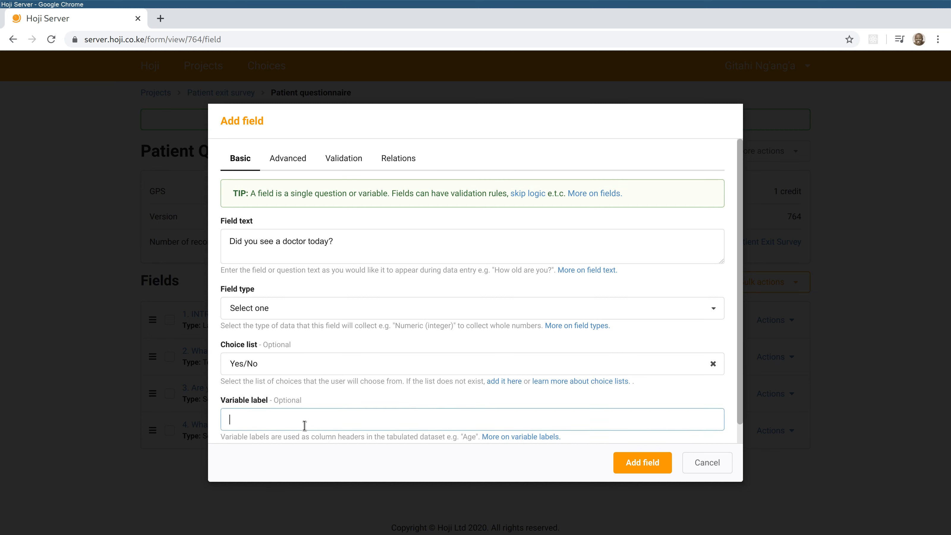
pyautogui.write('Saw Doctor')
pyautogui.click(648, 464)
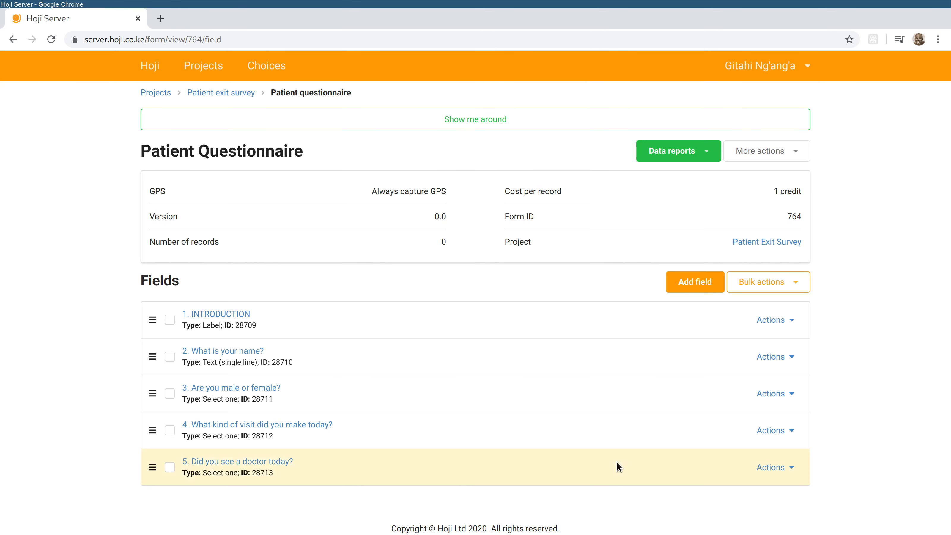
# - Add 'How many minutes did you have to wait before seeing the doctor?' as an integer Number field labelled Waiting Time
pyautogui.click(690, 285)
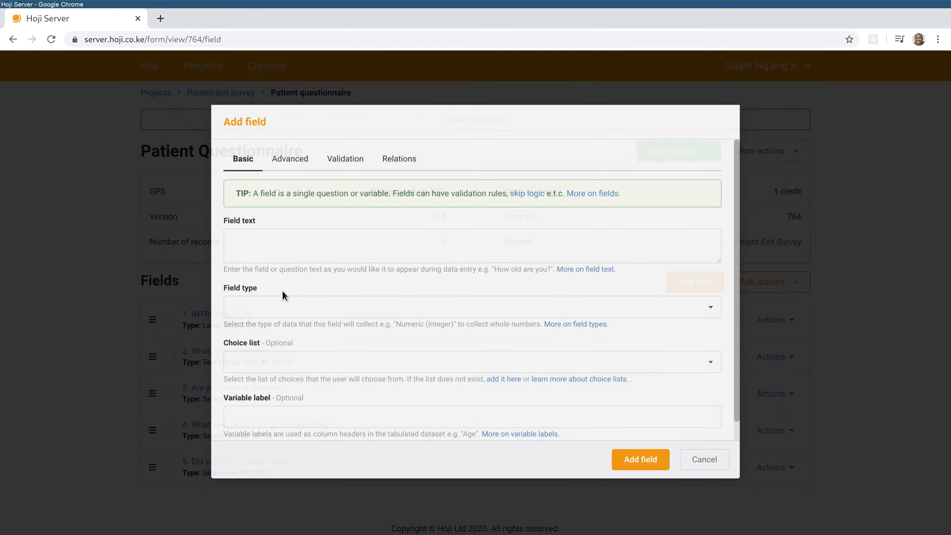
pyautogui.click(265, 250)
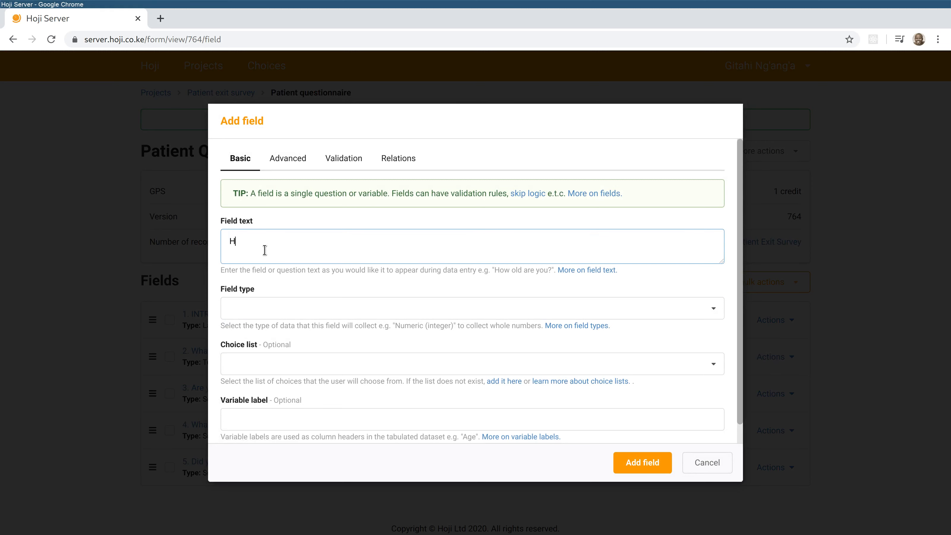
pyautogui.write('How man')
pyautogui.write('y mm')
pyautogui.write('nutes did you have ')
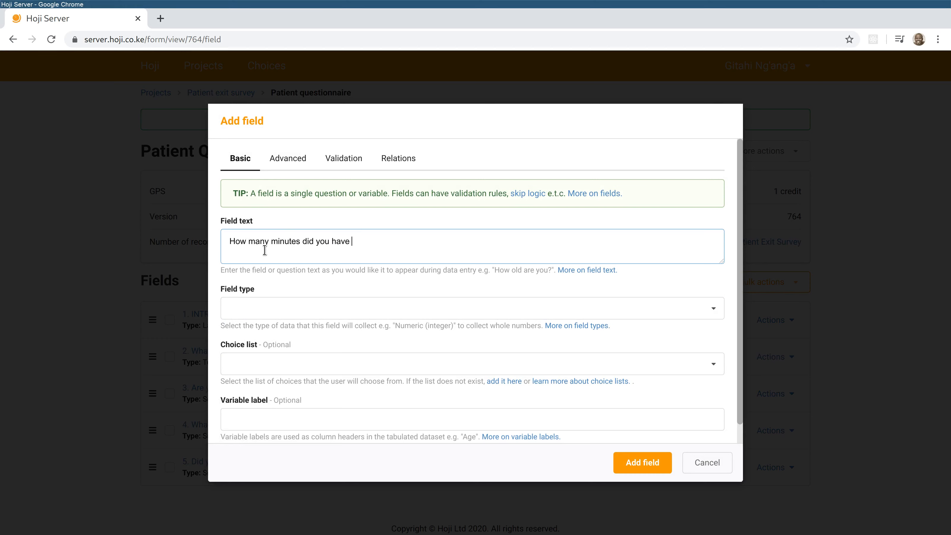
pyautogui.write('to wait before seeing the doctor?')
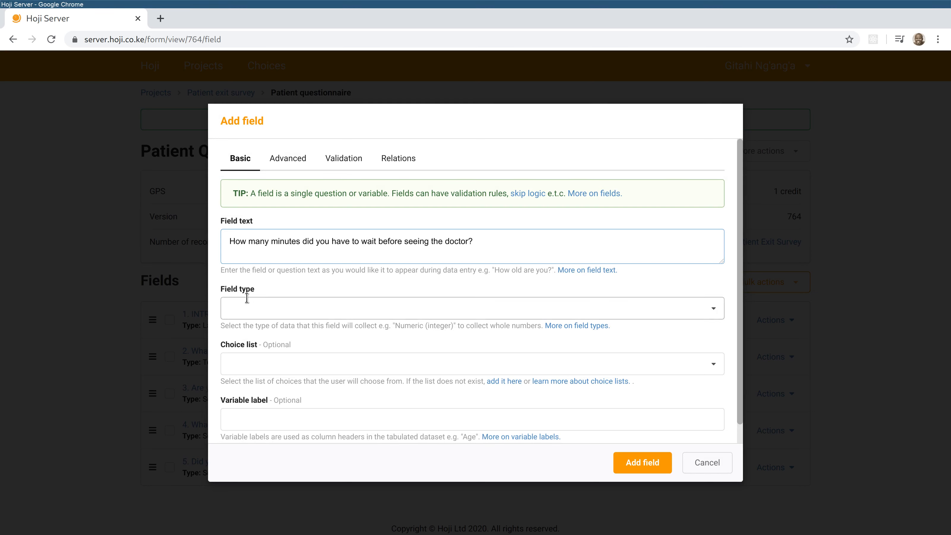
pyautogui.click(265, 308)
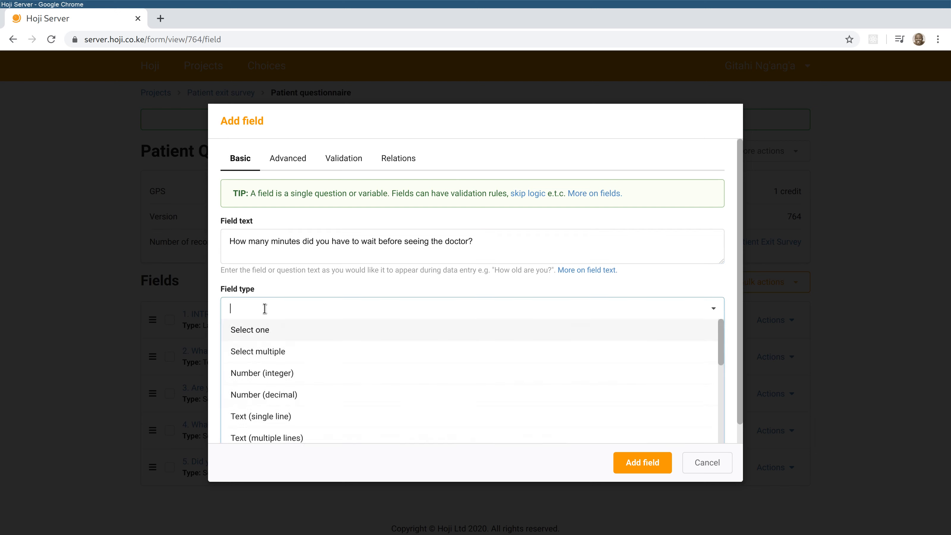
pyautogui.click(305, 374)
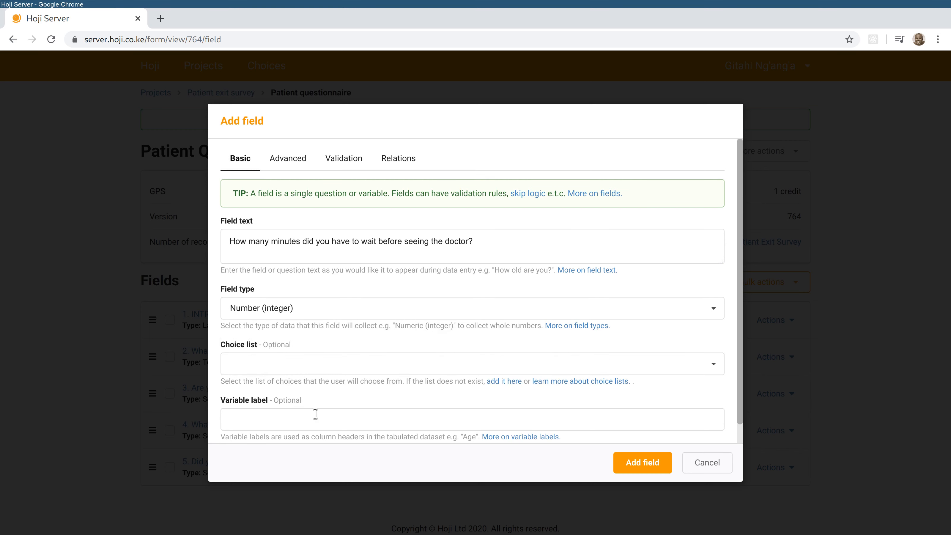
pyautogui.click(341, 421)
pyautogui.write('Waiting Time')
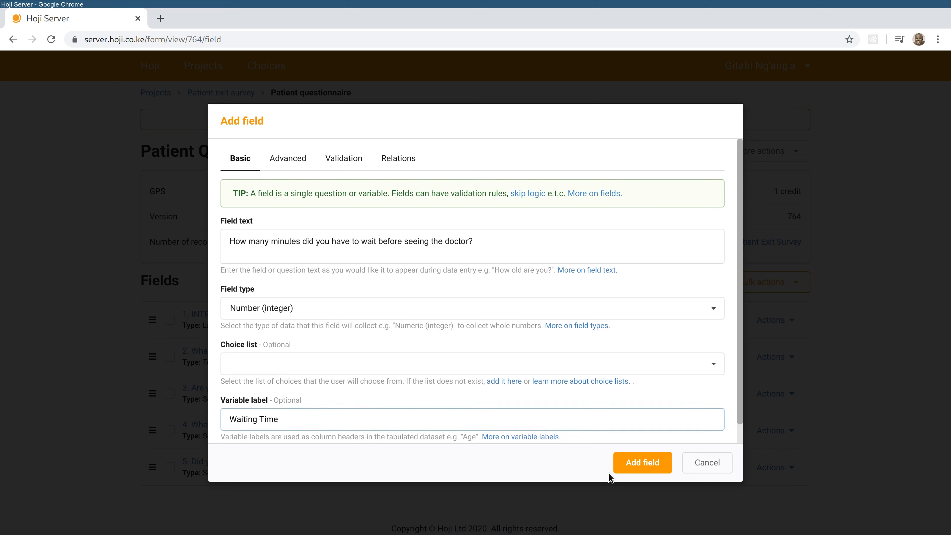
pyautogui.click(629, 459)
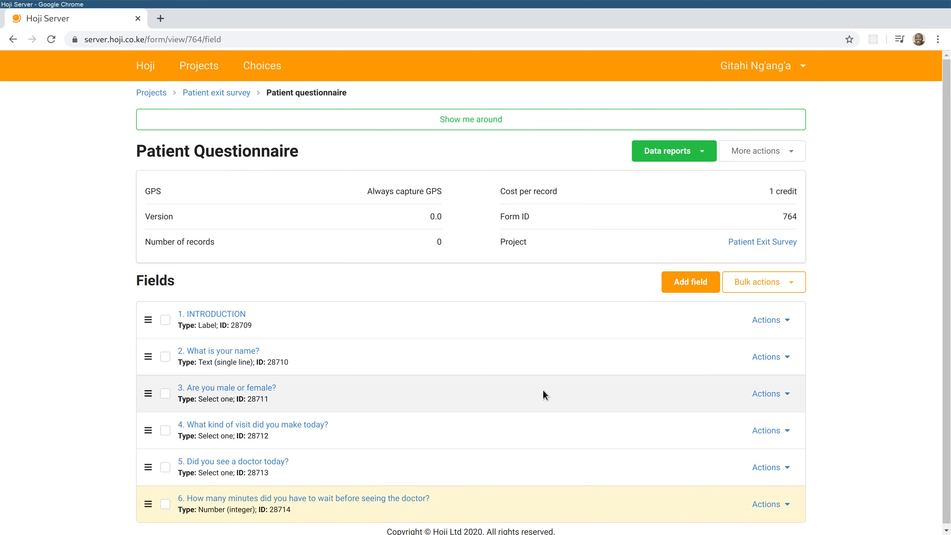
pyautogui.click(690, 279)
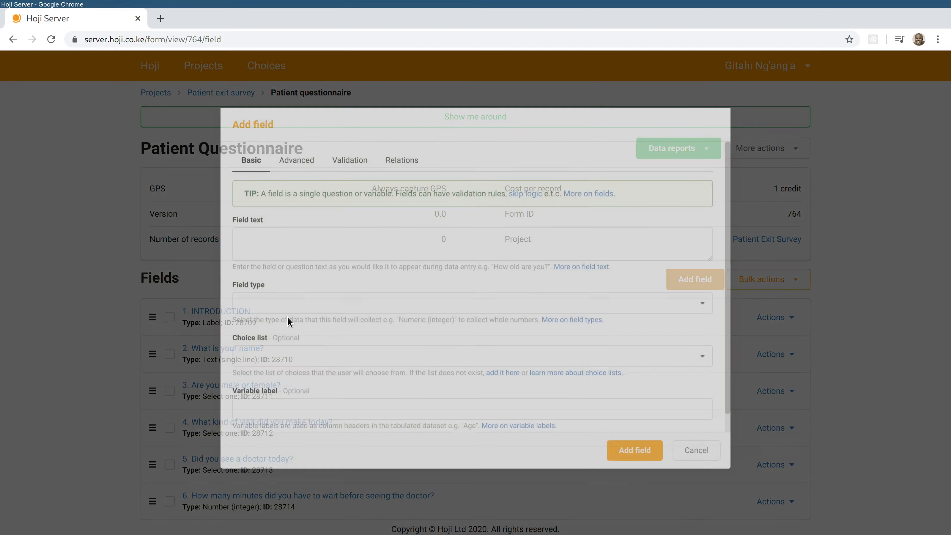
# - Create a THANK YOU item with its field type set to Label
pyautogui.click(238, 248)
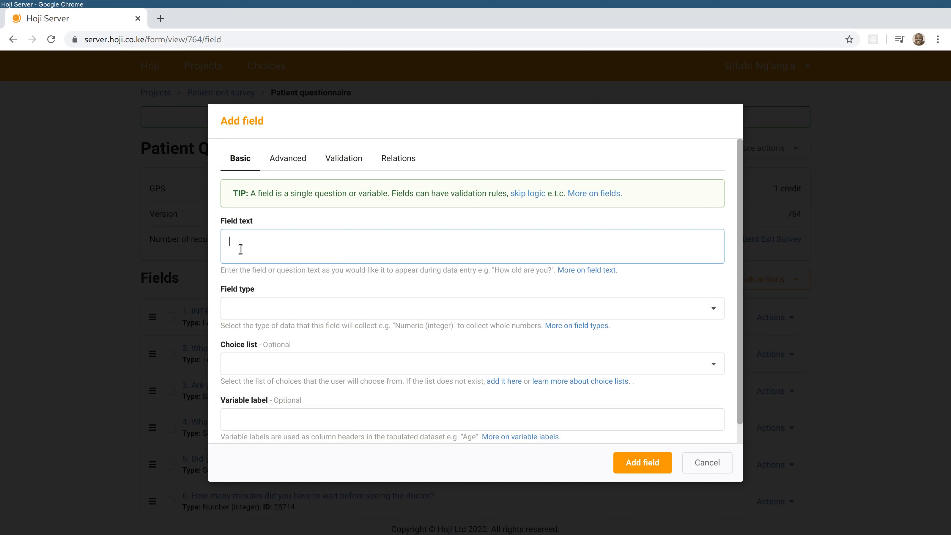
pyautogui.write('THANK YOY')
pyautogui.click(295, 308)
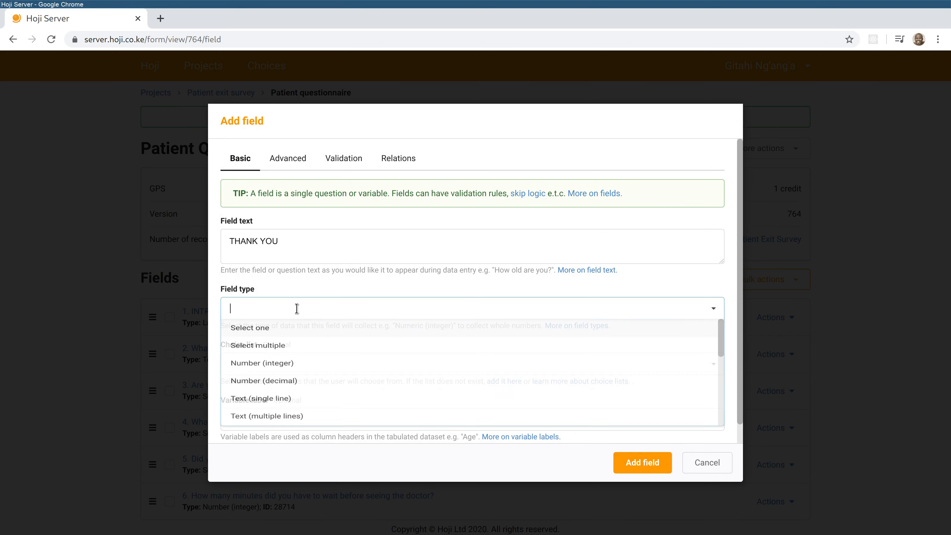
pyautogui.write('la')
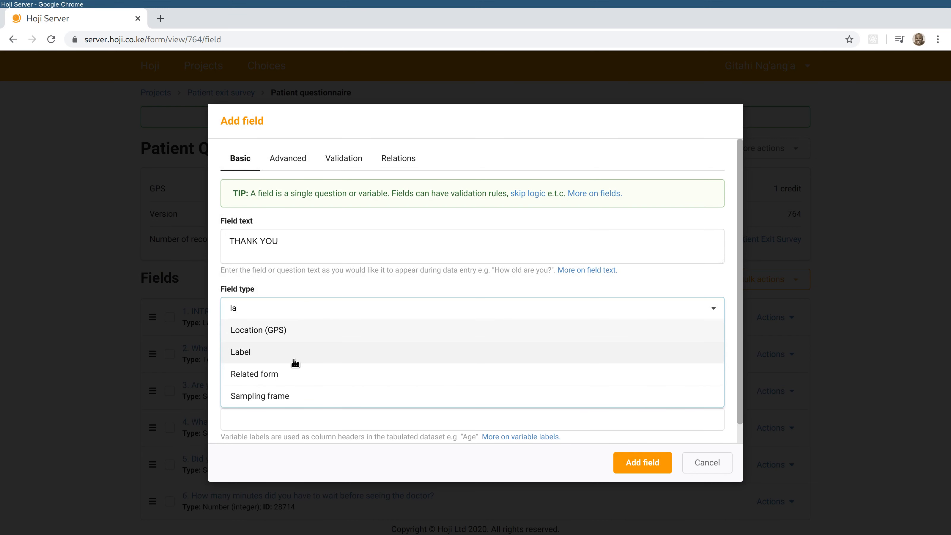
pyautogui.click(296, 359)
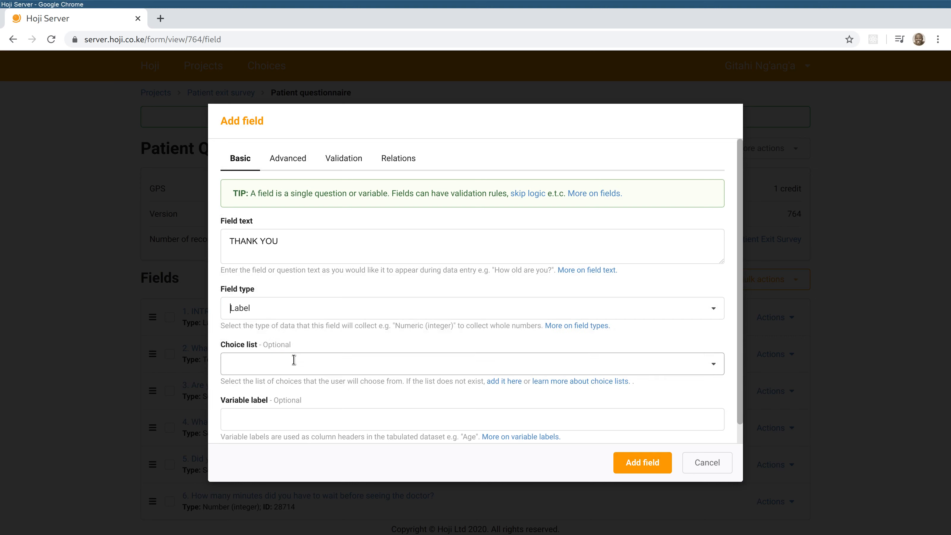
# - Set its instructions to 'I appreciate your taking the time to speak to me.' and save it
pyautogui.click(292, 158)
pyautogui.click(283, 251)
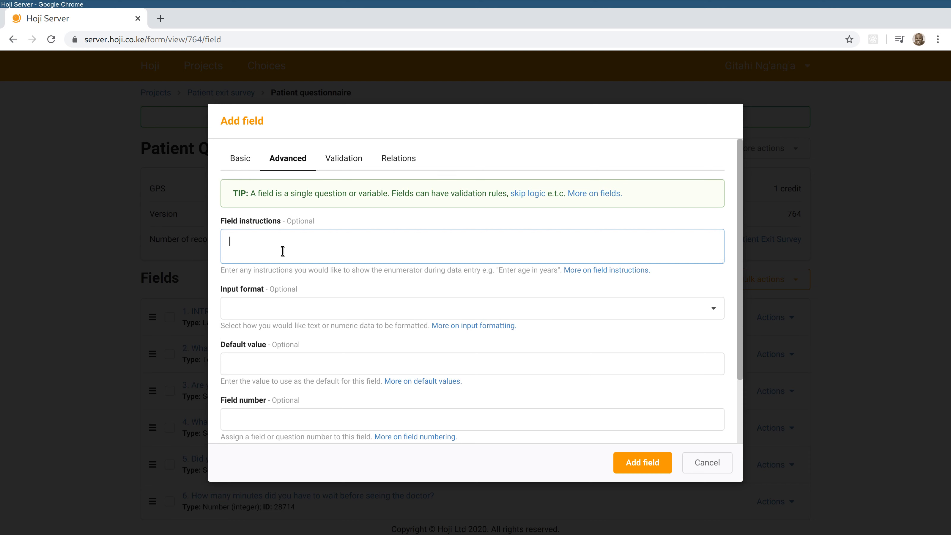
pyautogui.write('I appreciate yo')
pyautogui.write('ur taking the tim')
pyautogui.write('e to speak to')
pyautogui.press('BackSpace')
pyautogui.write('peak to me')
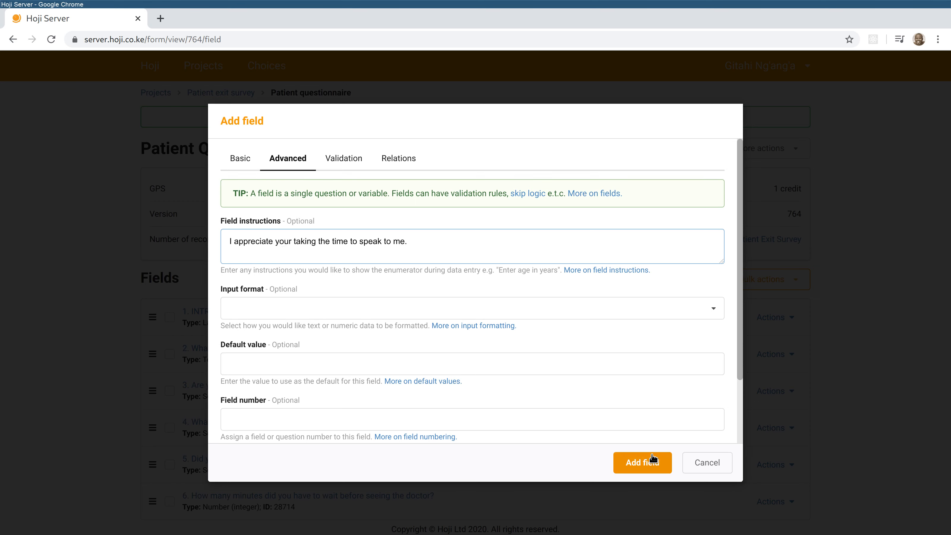
pyautogui.click(647, 462)
pyautogui.scroll(-1, 337, 460)
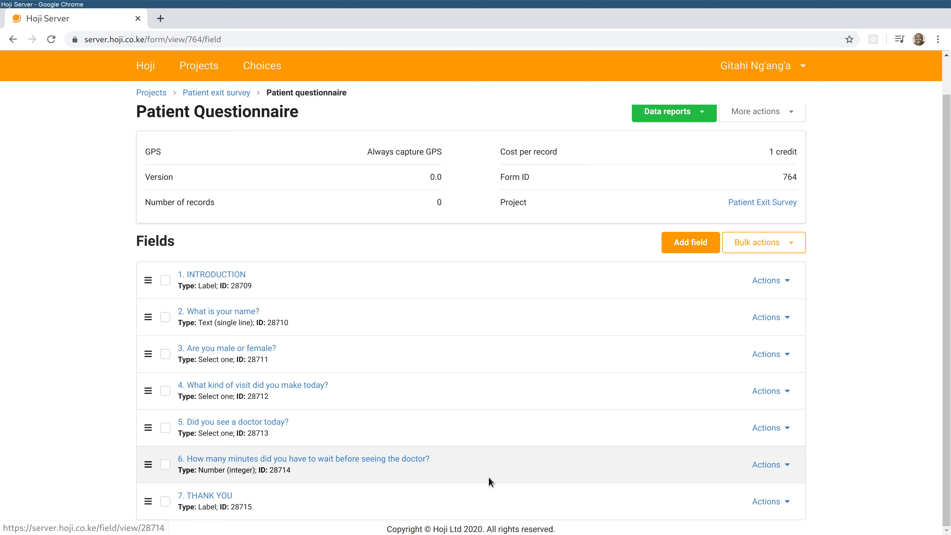
# - Give the waiting-time question skip logic: show only if 'Did you see a doctor today?' equals Yes
pyautogui.click(785, 463)
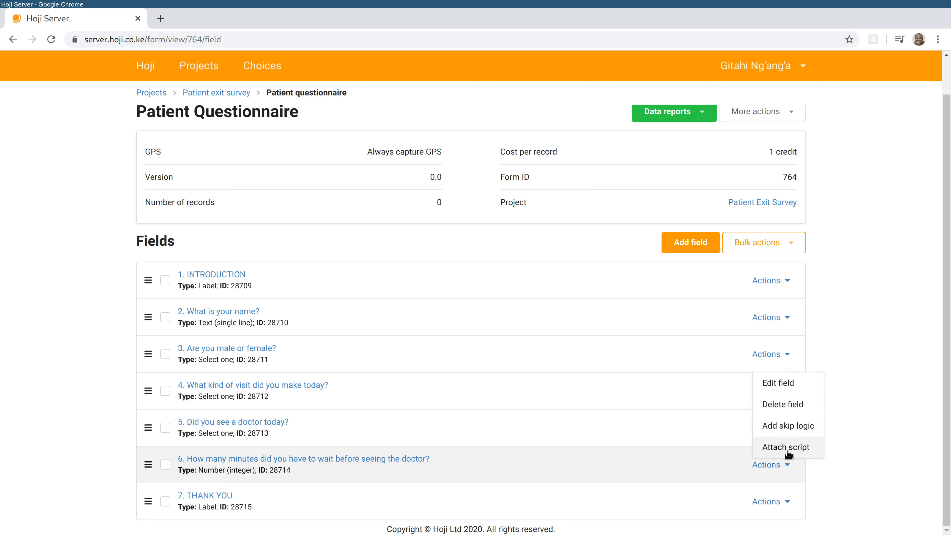
pyautogui.click(792, 425)
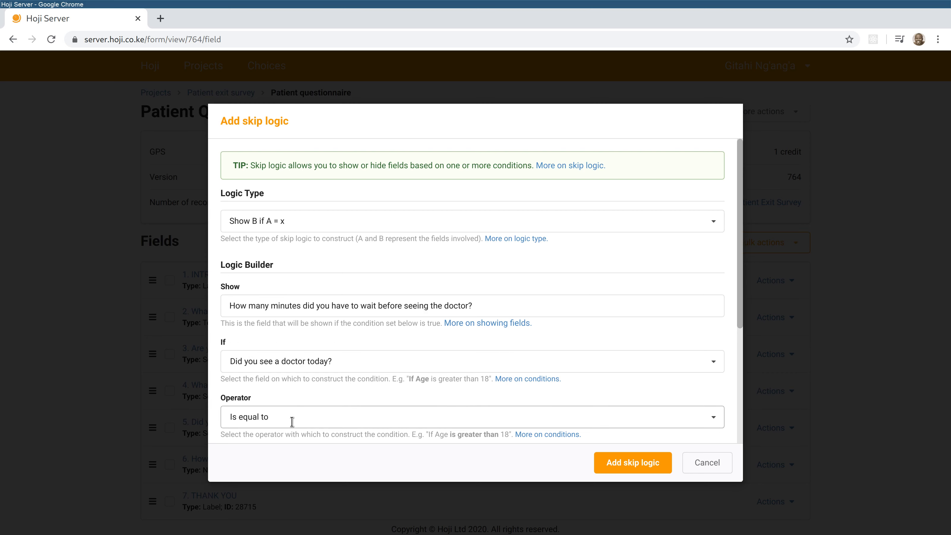
pyautogui.scroll(-5, 501, 348)
pyautogui.click(286, 288)
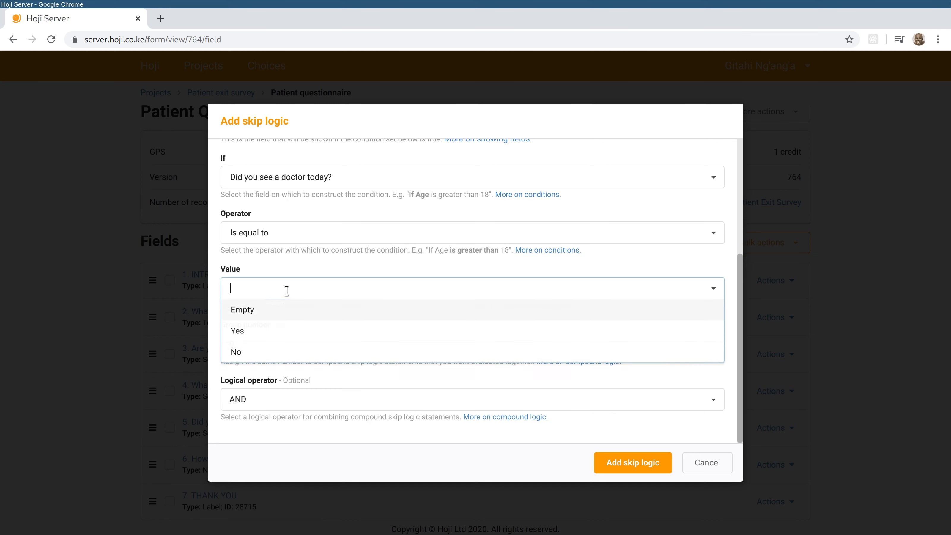
pyautogui.click(299, 332)
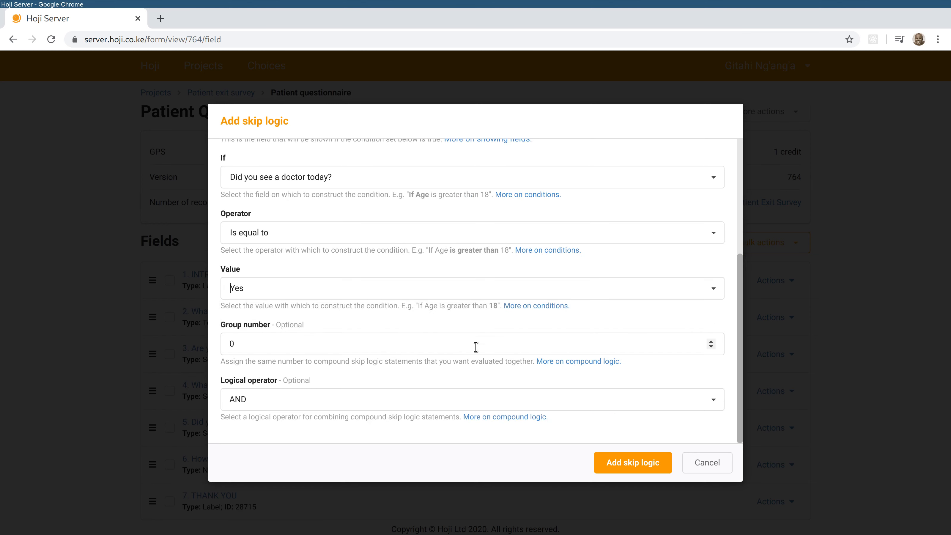
pyautogui.click(629, 462)
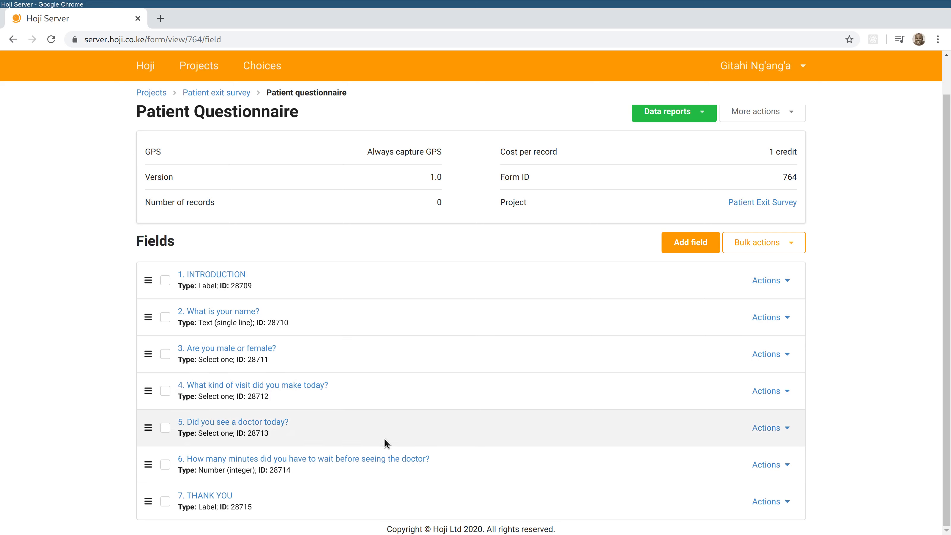
pyautogui.click(341, 457)
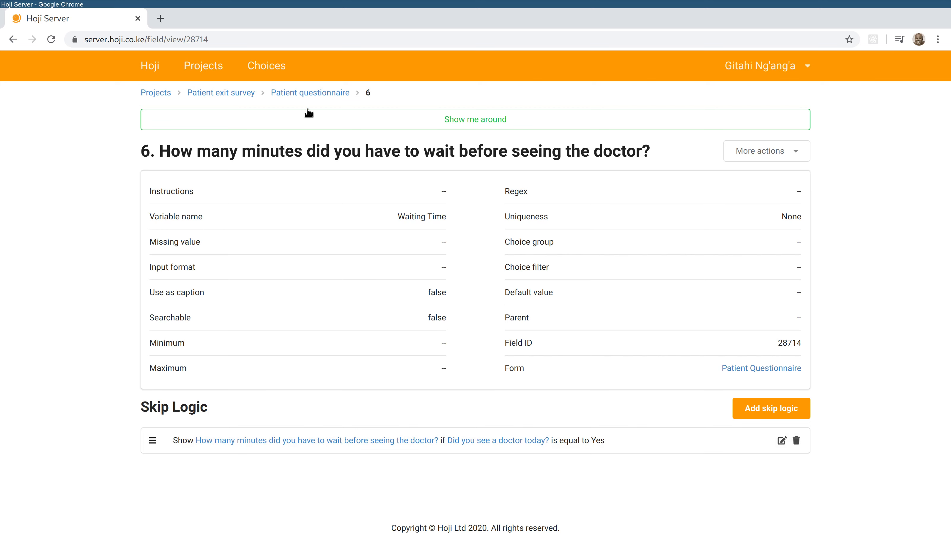
pyautogui.click(313, 92)
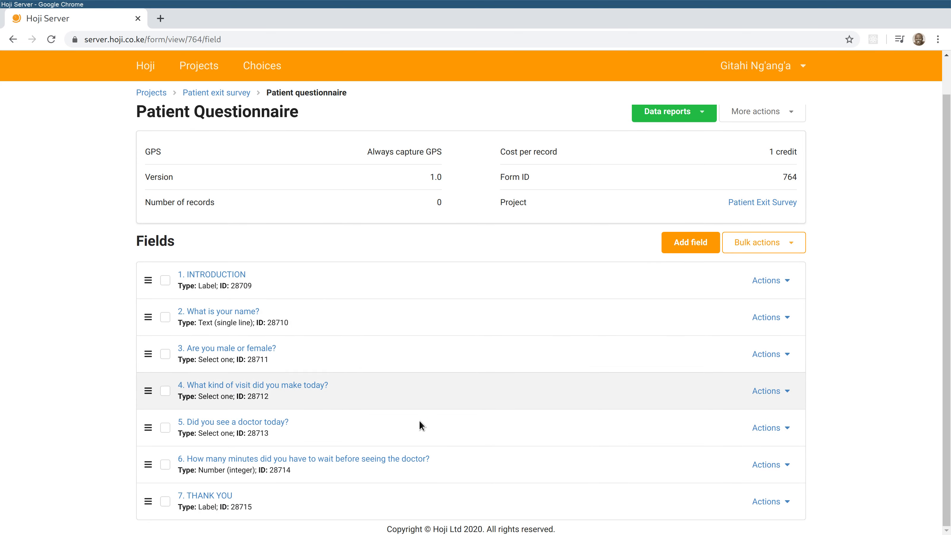
# - Auto-number the Patient Questionnaire fields, then deploy the Patient Exit Survey project
pyautogui.click(752, 242)
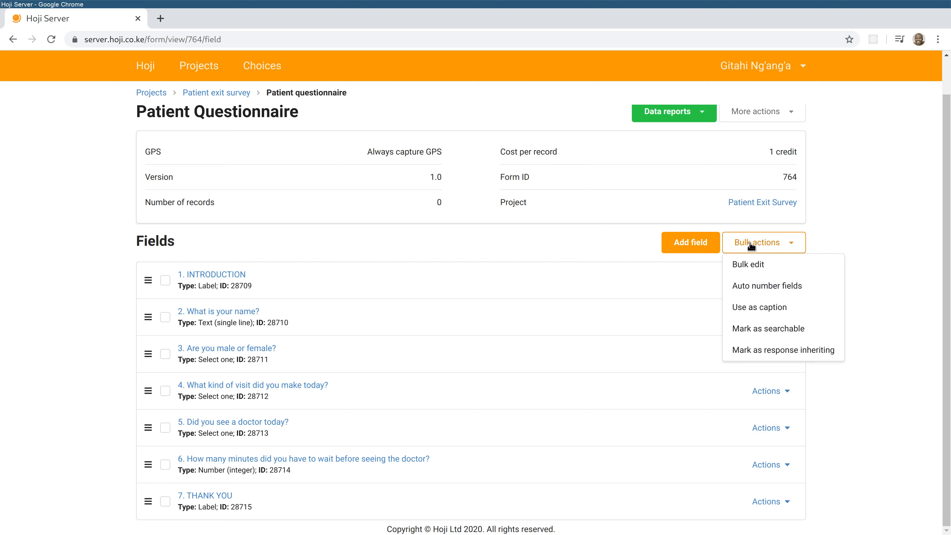
pyautogui.click(766, 287)
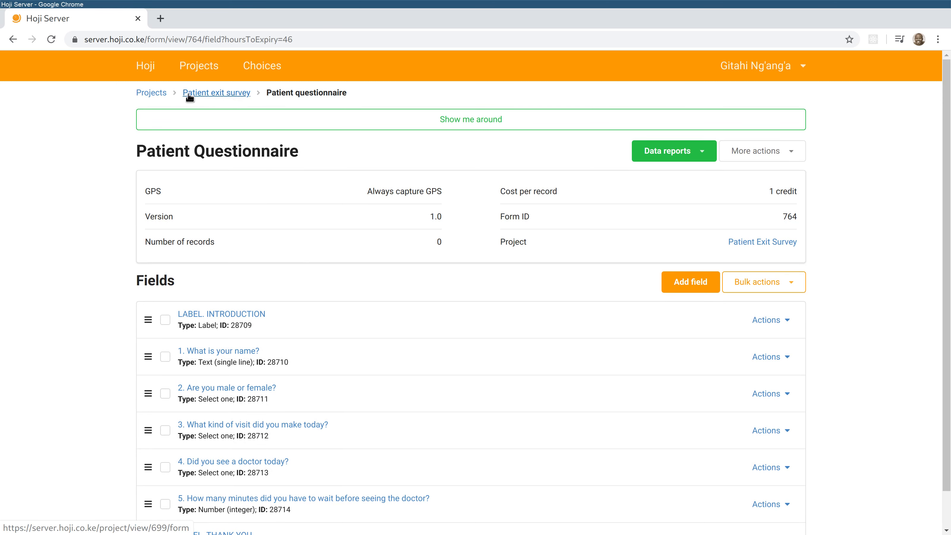
pyautogui.click(211, 93)
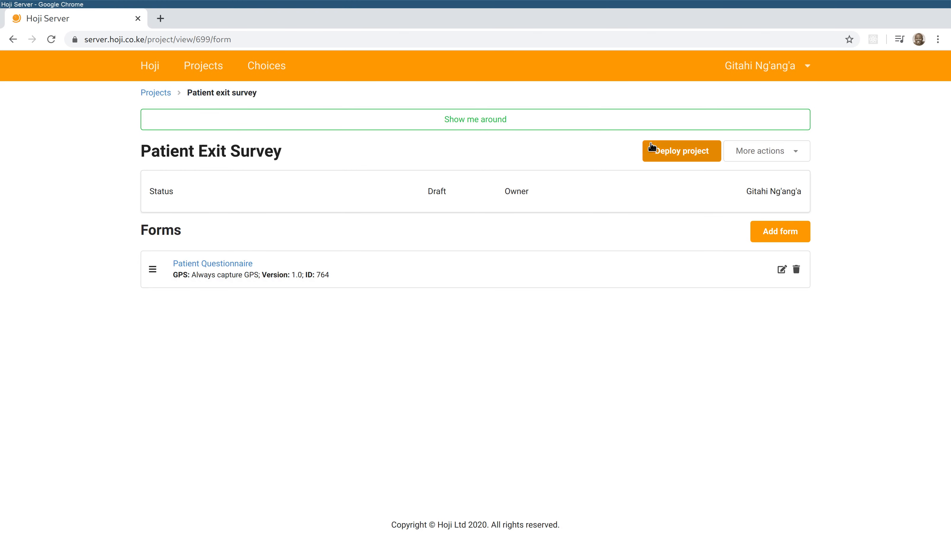
pyautogui.click(679, 152)
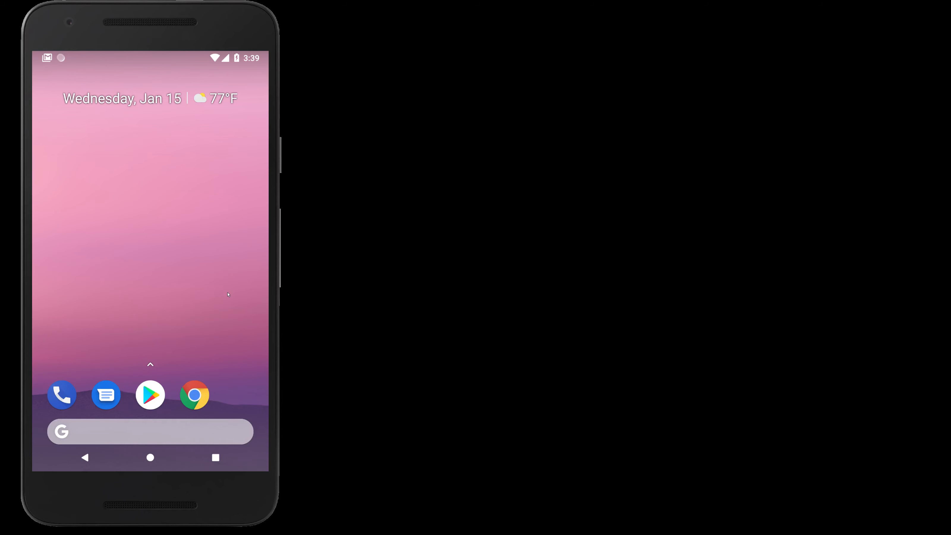
# - Search the Play Store for 'hoji' and install the Hoji app by Hoji Ltd
pyautogui.click(153, 392)
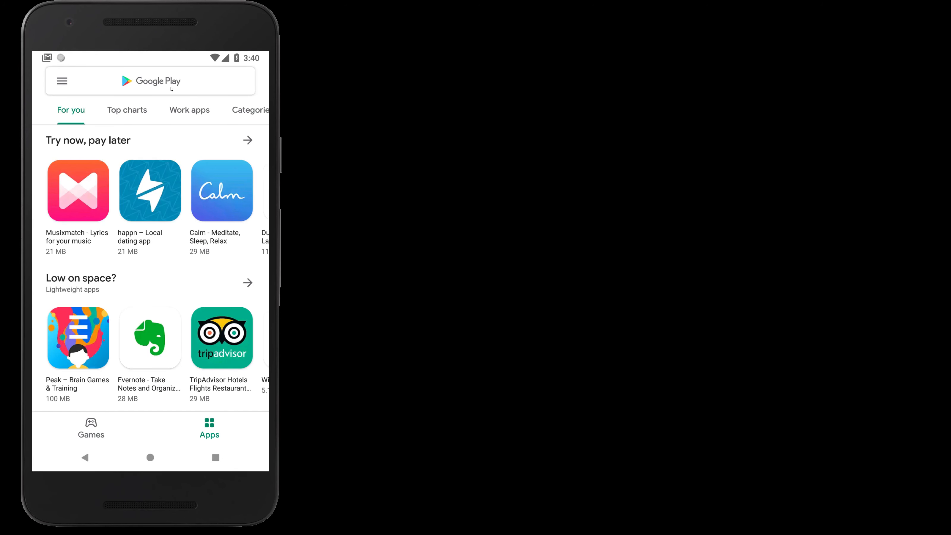
pyautogui.click(169, 87)
pyautogui.write('hoji')
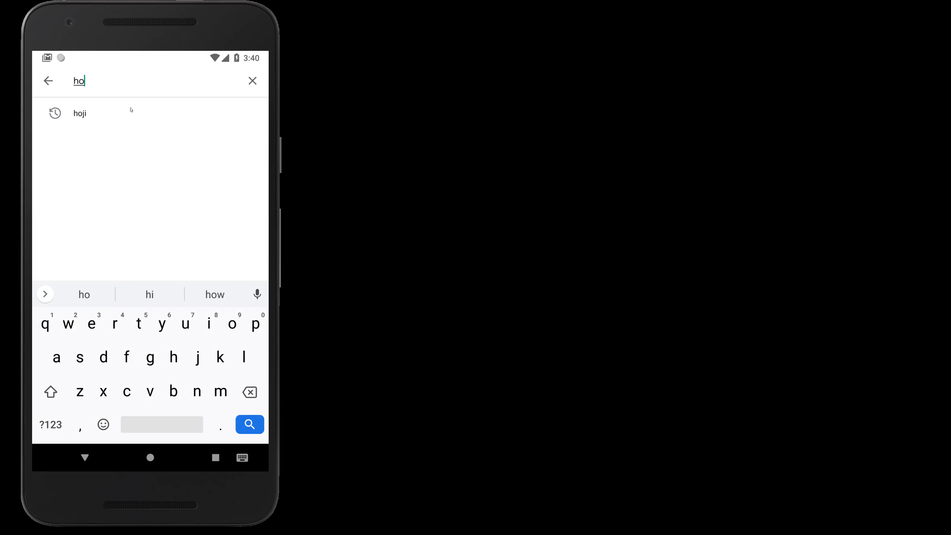
pyautogui.click(110, 122)
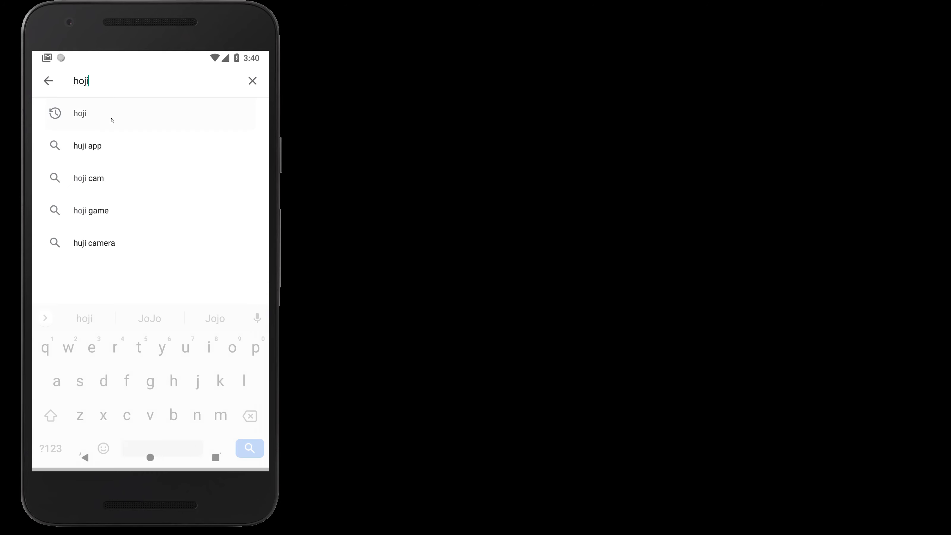
pyautogui.click(149, 121)
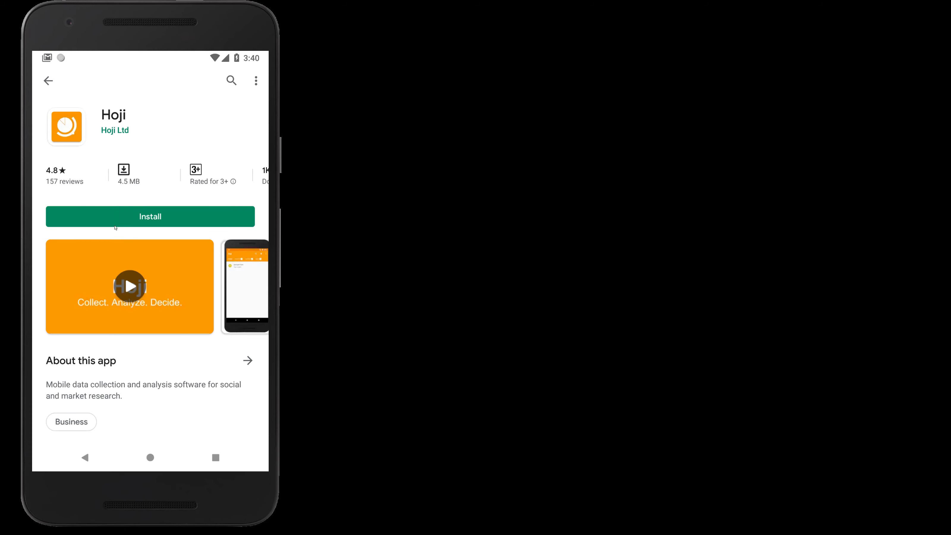
pyautogui.click(117, 218)
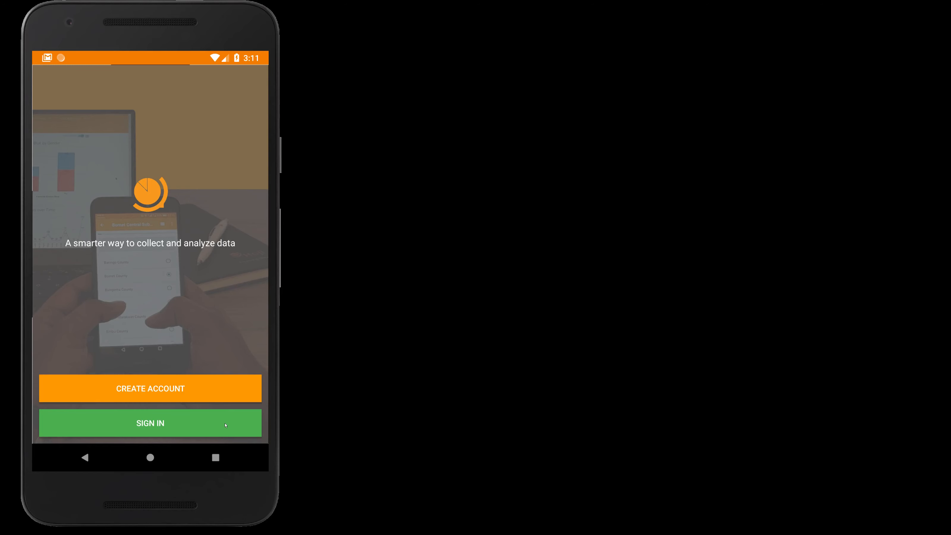
# - Sign in with the account e-mail and password, then download the Patient Exit Survey project
pyautogui.click(209, 427)
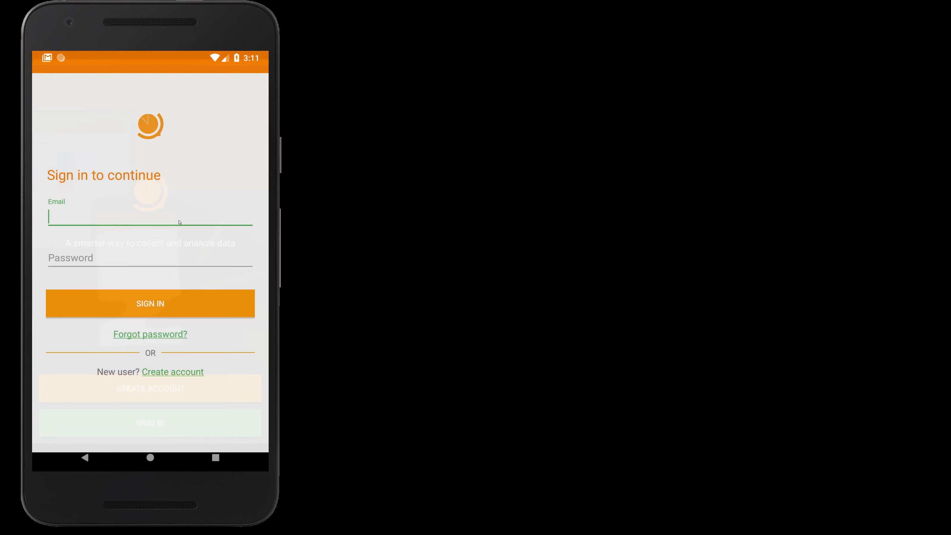
pyautogui.click(122, 209)
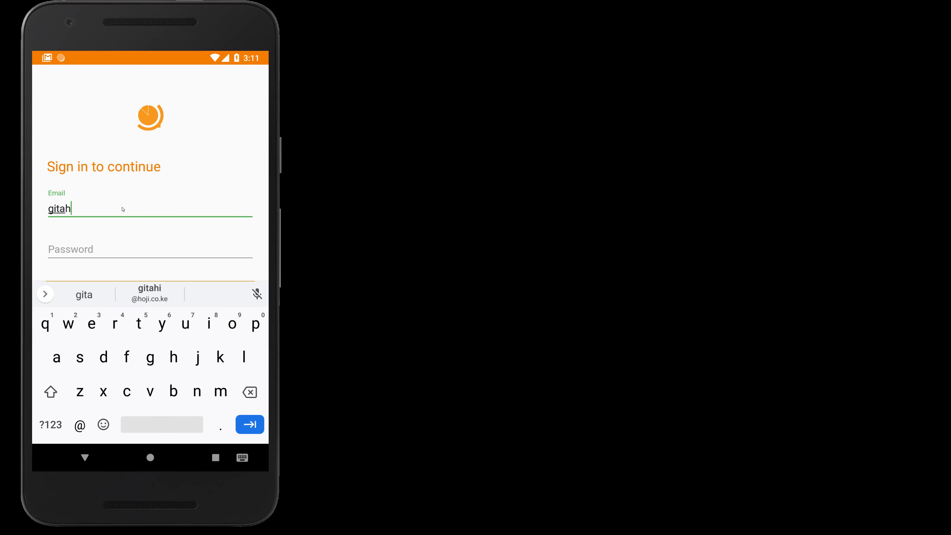
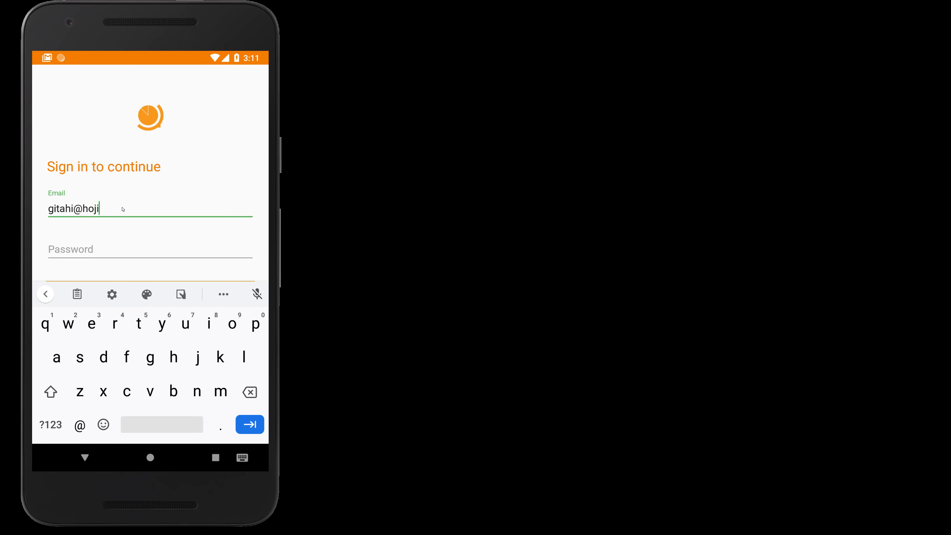
pyautogui.press('Tab')
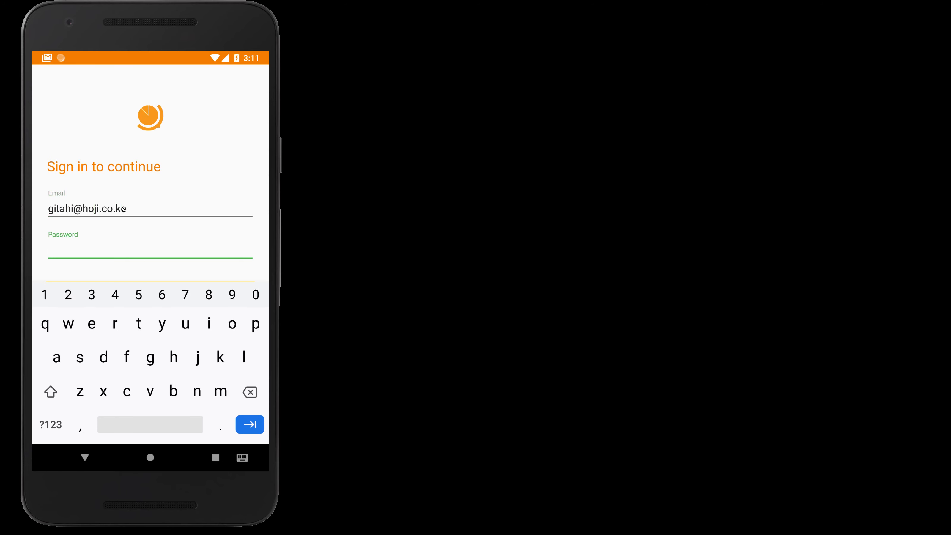
pyautogui.write('123456789')
pyautogui.press('Escape')
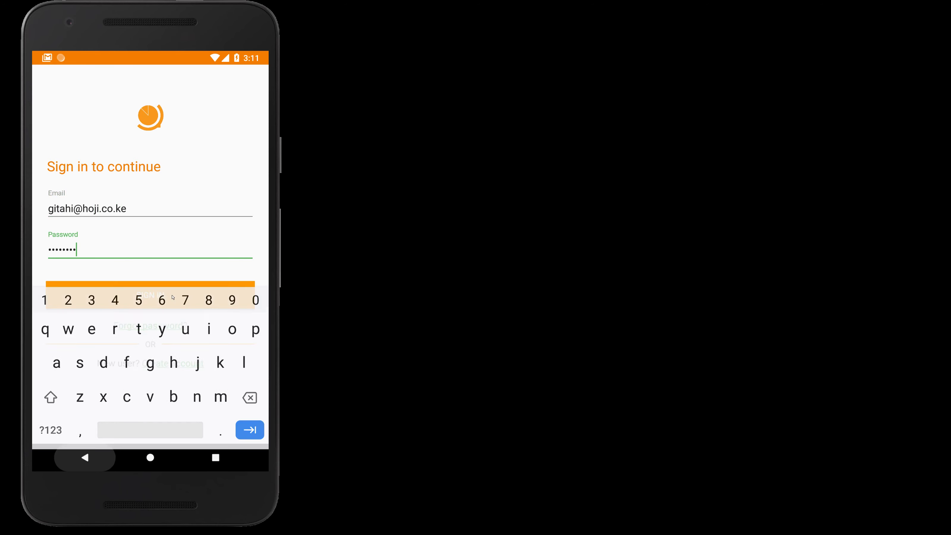
pyautogui.click(177, 298)
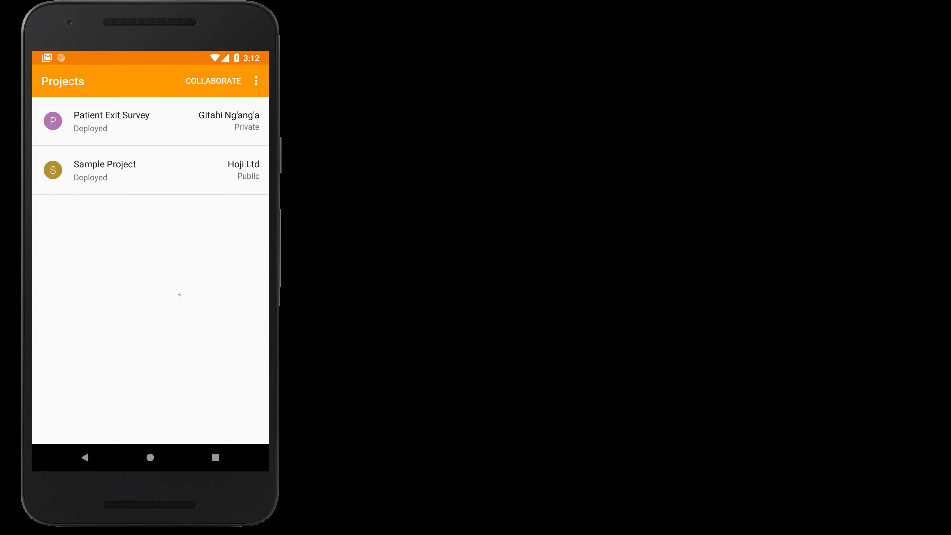
pyautogui.click(96, 117)
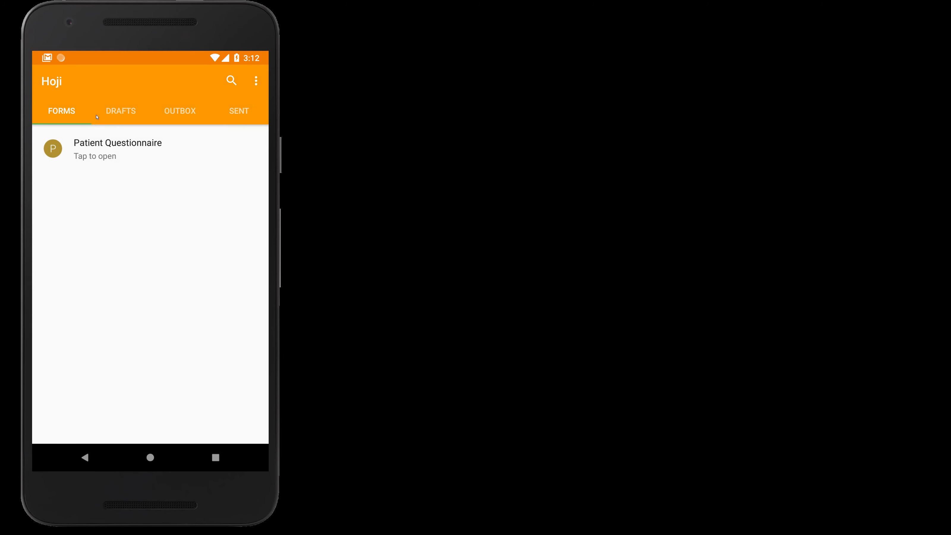
# - Submit a response for a female appointment patient who saw a doctor after 18 minutes
pyautogui.click(131, 151)
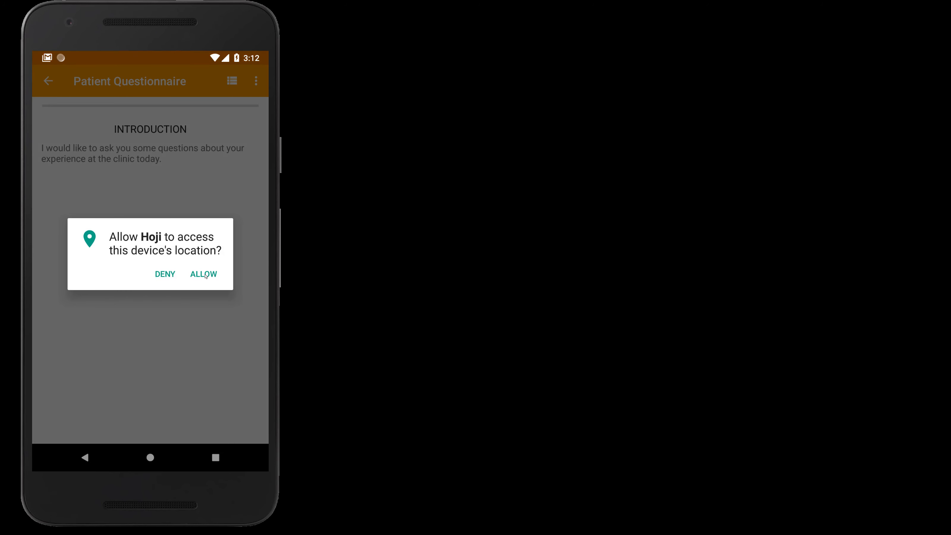
pyautogui.click(206, 275)
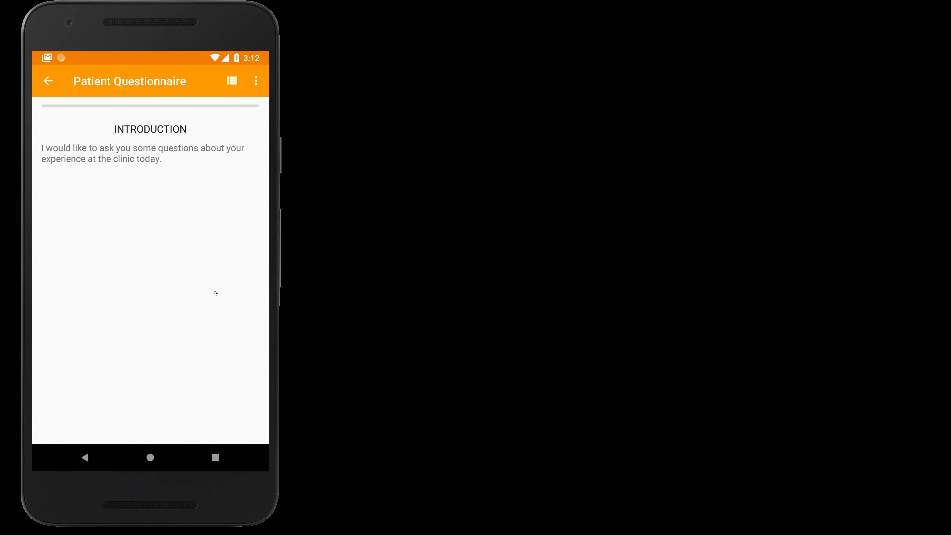
pyautogui.moveTo(134, 199); pyautogui.dragTo(109, 199)
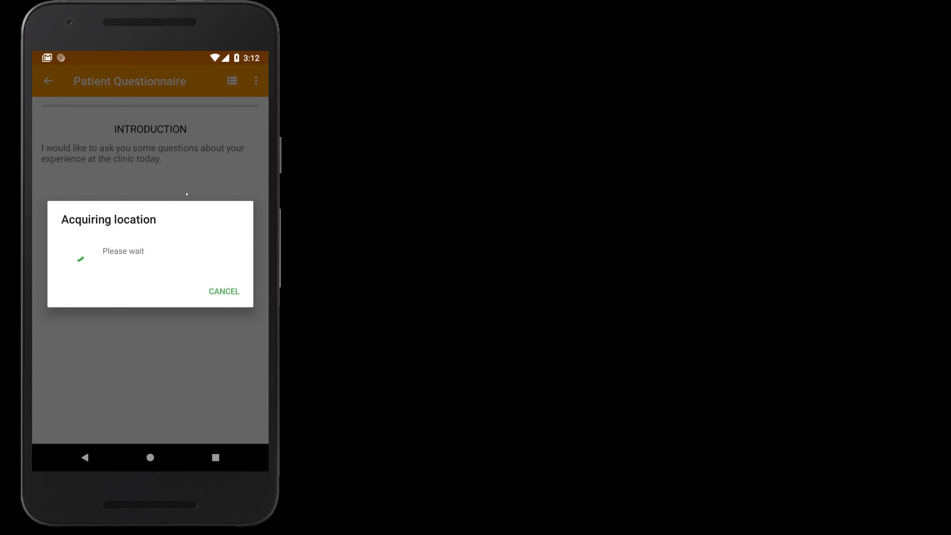
pyautogui.click(136, 166)
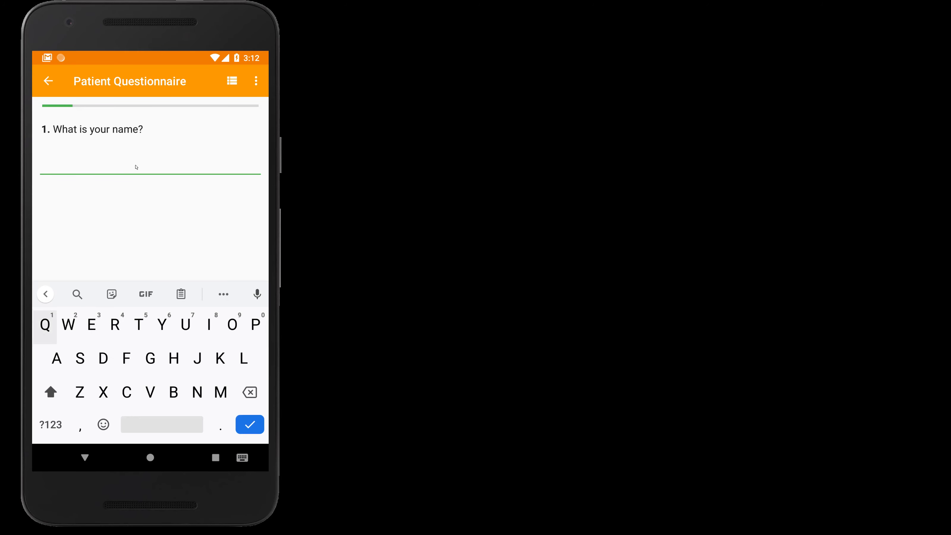
pyautogui.write('Alice')
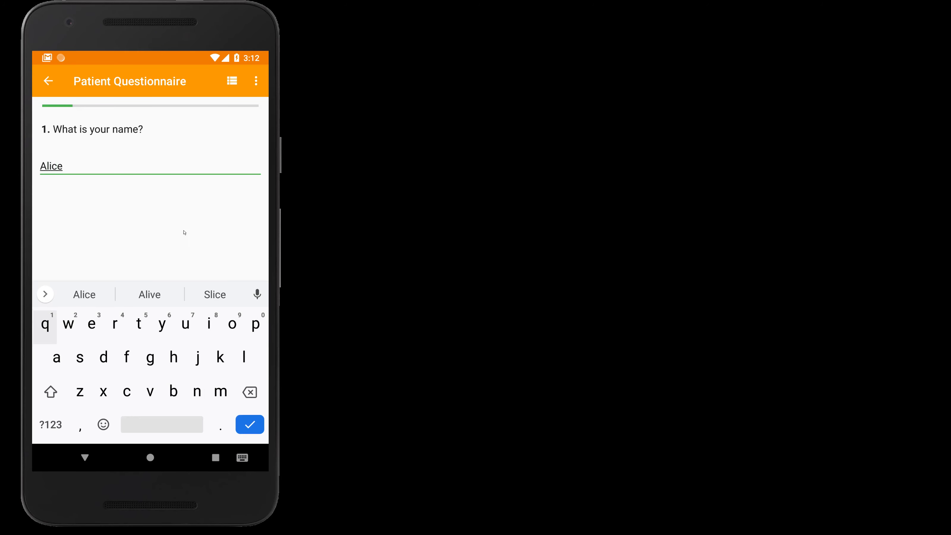
pyautogui.moveTo(183, 233); pyautogui.dragTo(63, 216)
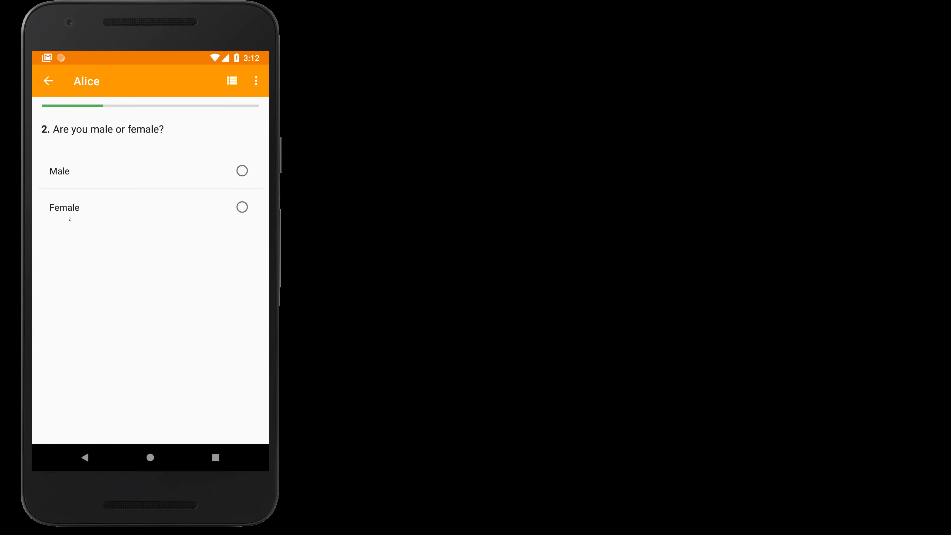
pyautogui.click(99, 219)
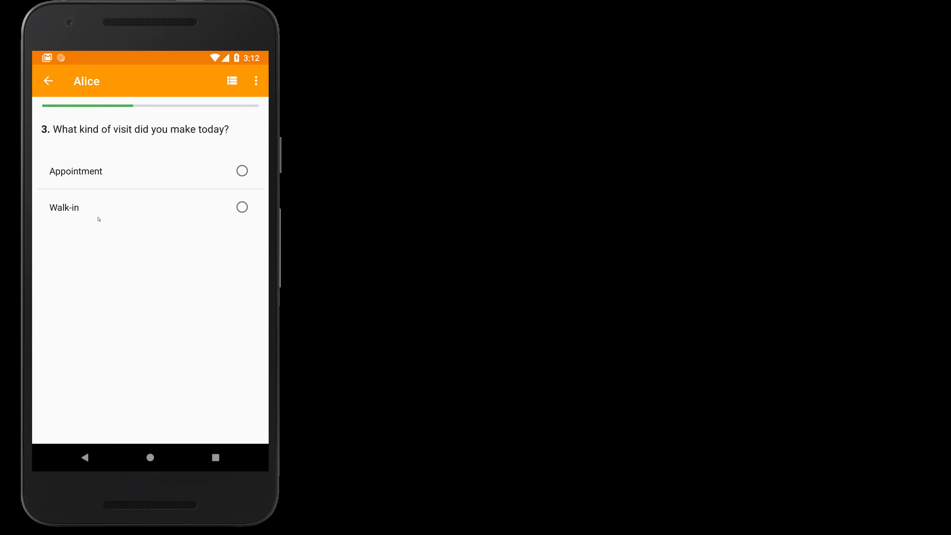
pyautogui.click(87, 185)
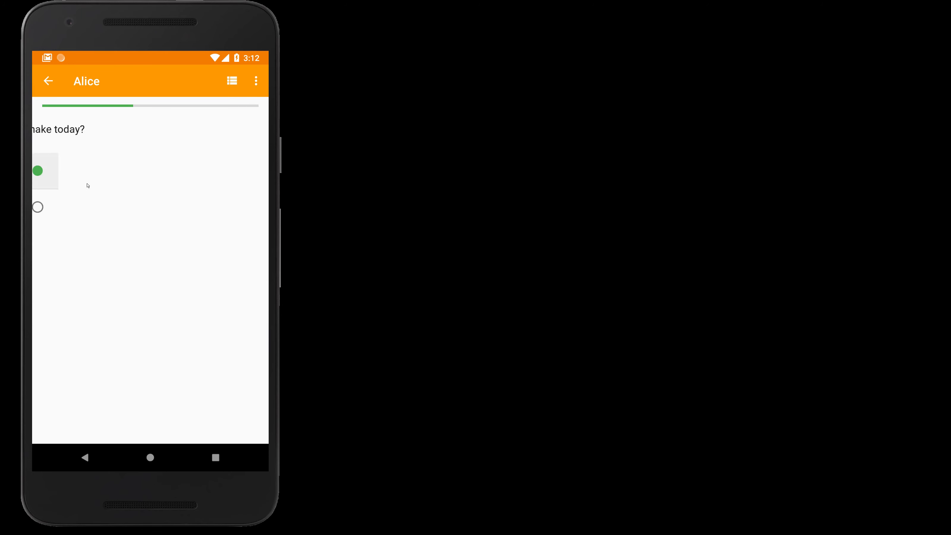
pyautogui.click(82, 169)
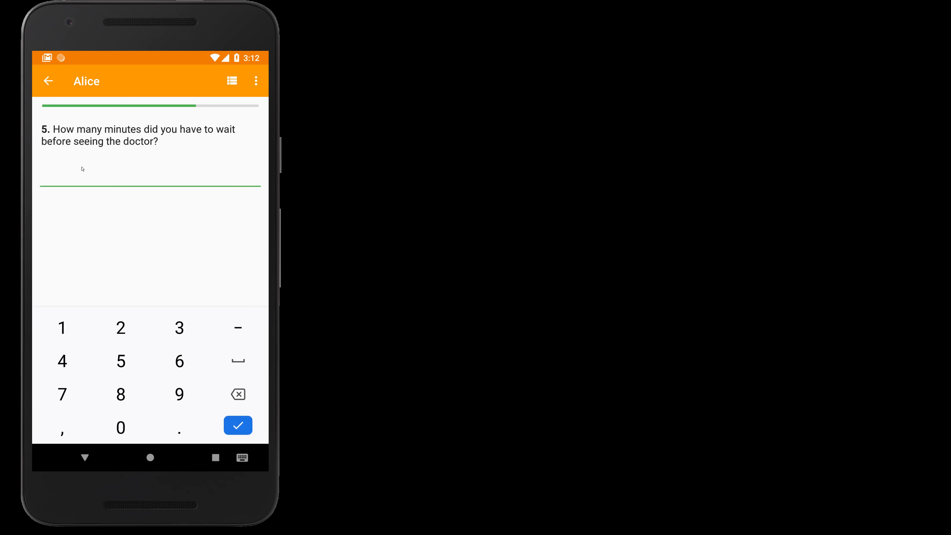
pyautogui.write('18')
pyautogui.press('Return')
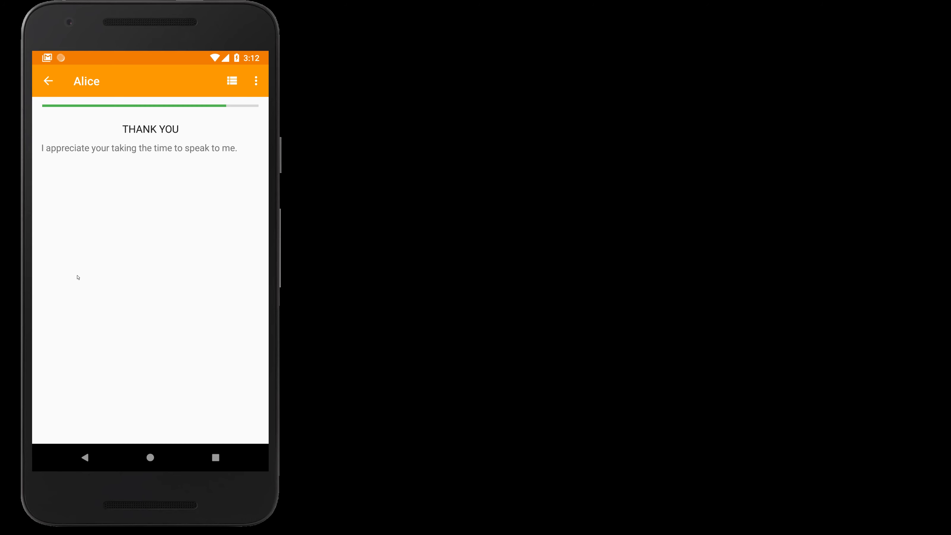
pyautogui.press('Return')
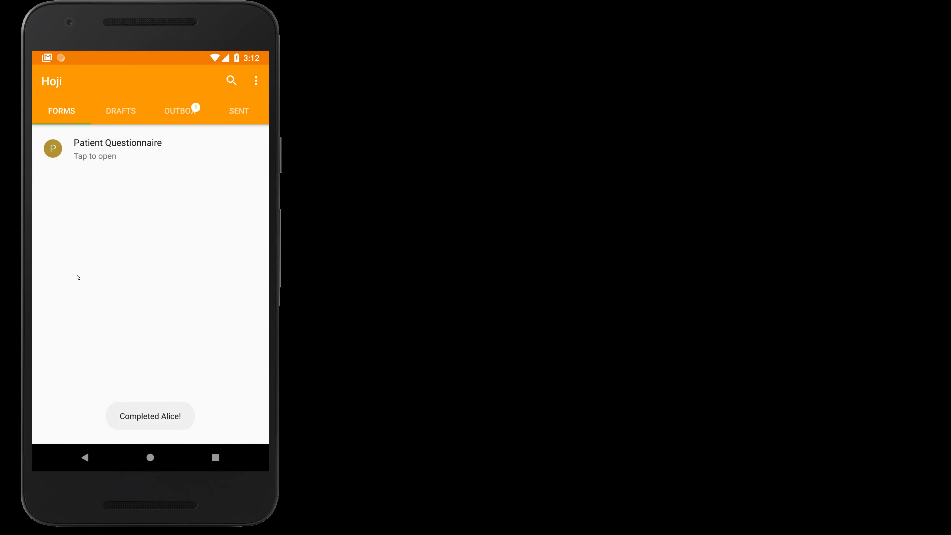
# - Submit a response for a male appointment patient who saw a doctor after 10 minutes
pyautogui.click(117, 157)
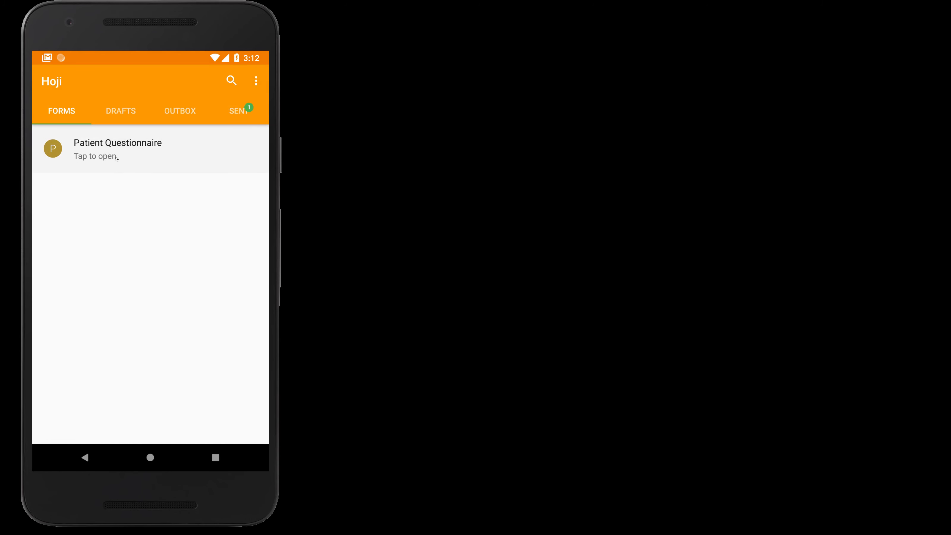
pyautogui.click(117, 159)
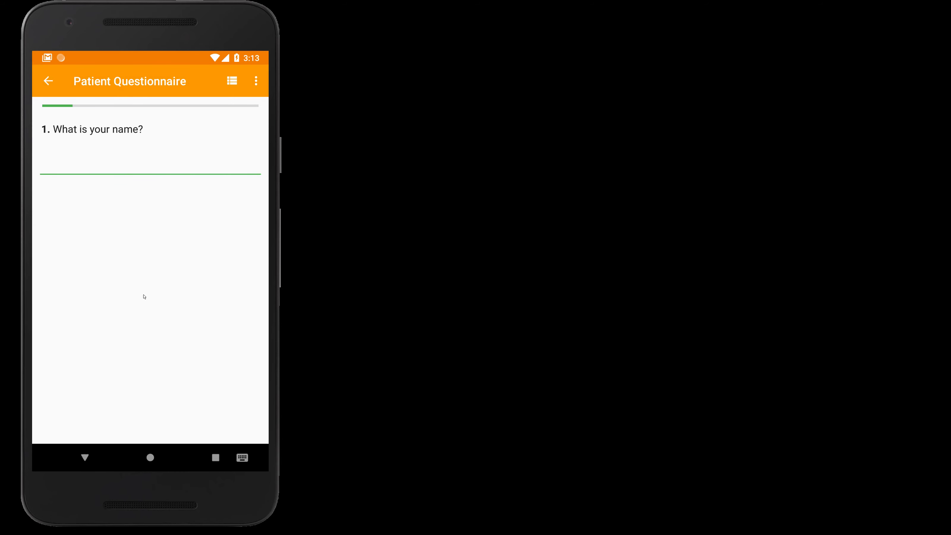
pyautogui.write('Ja')
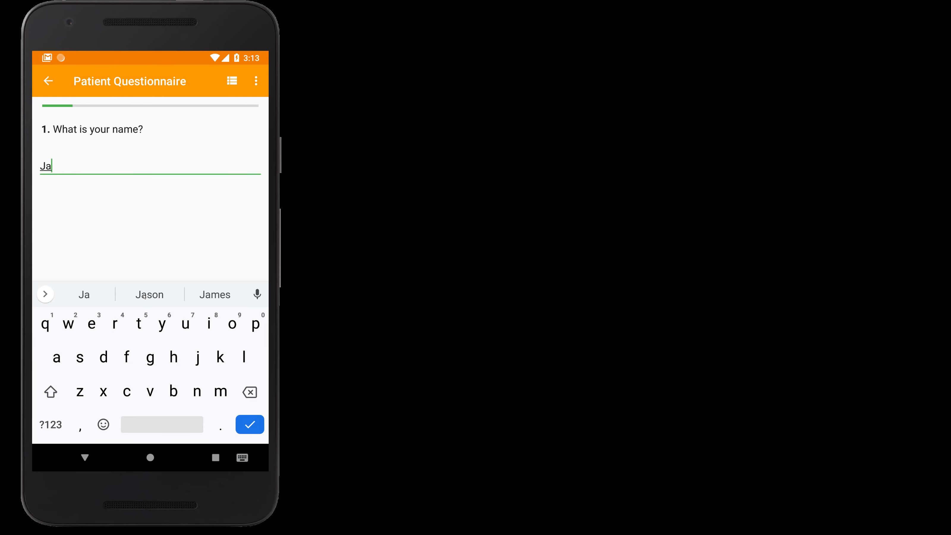
pyautogui.write('cob')
pyautogui.press('Return')
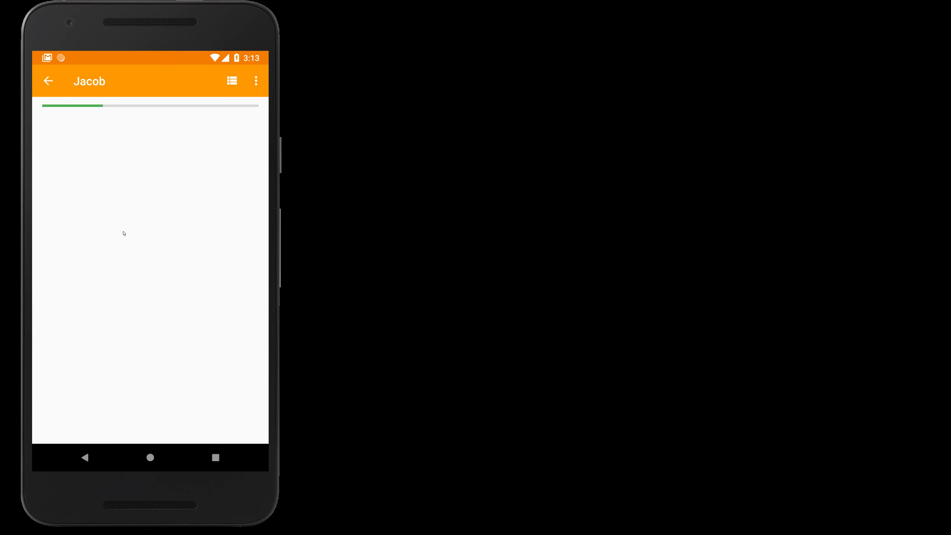
pyautogui.click(59, 180)
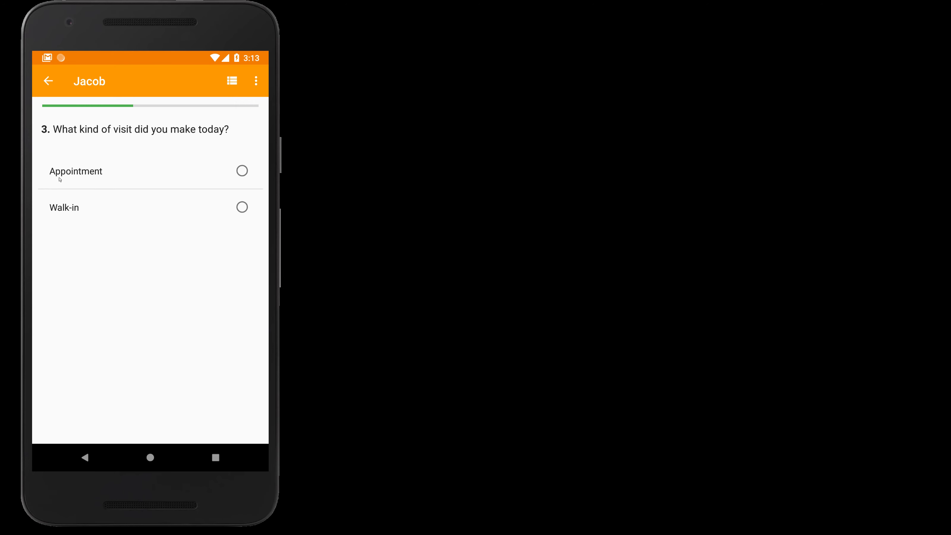
pyautogui.click(69, 171)
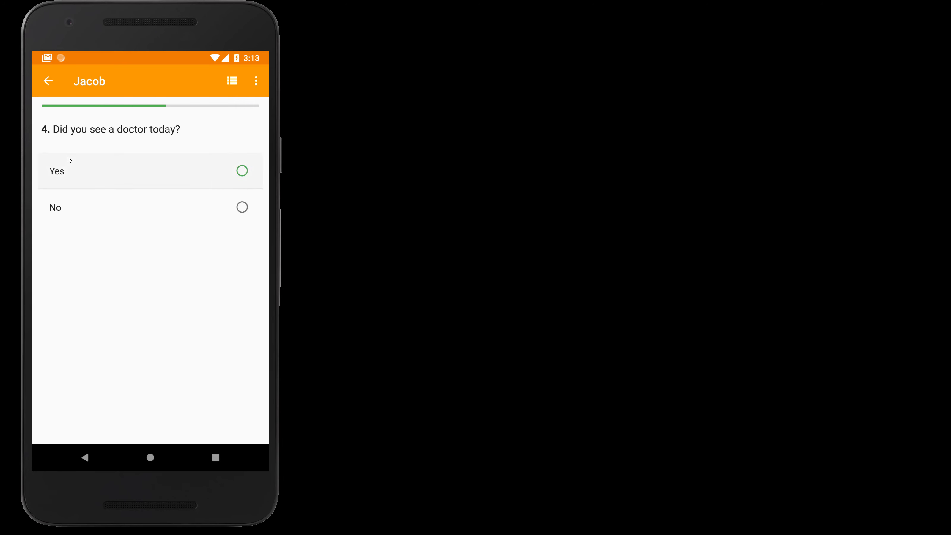
pyautogui.click(69, 160)
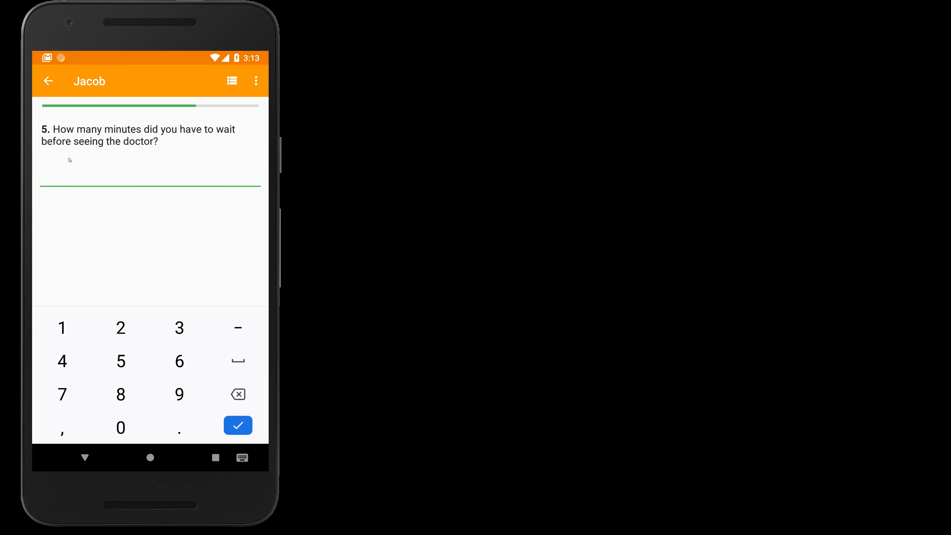
pyautogui.write('10')
pyautogui.press('Return')
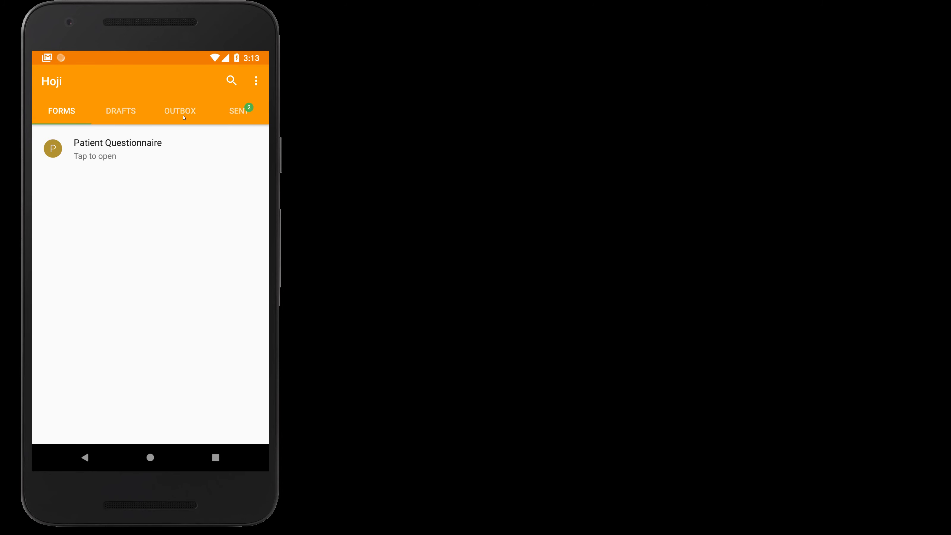
# - Submit a response for a male walk-in patient who saw a doctor after 14 minutes
pyautogui.click(120, 155)
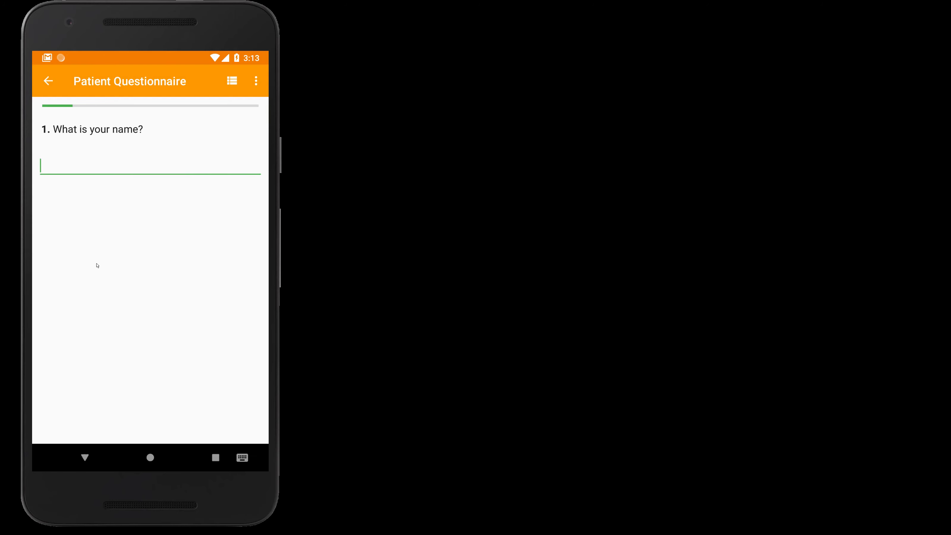
pyautogui.write('Brian')
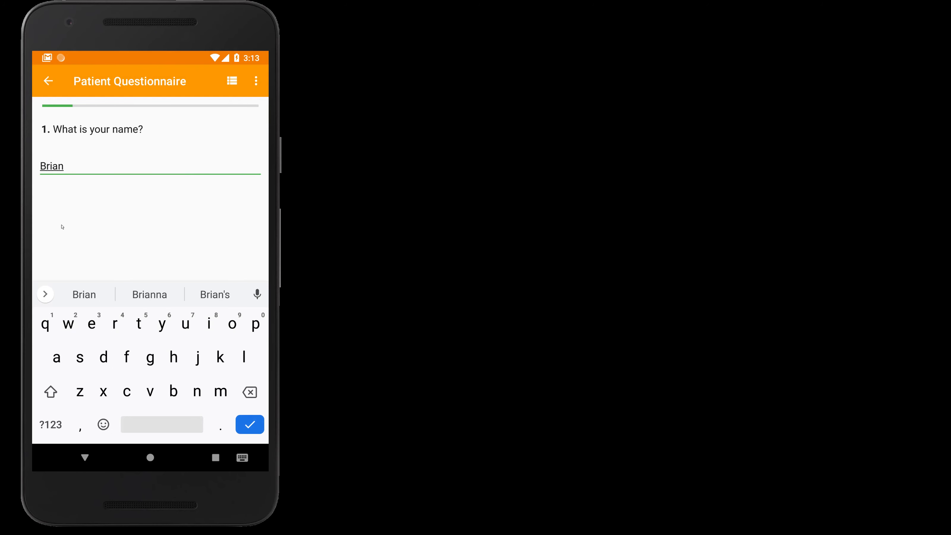
pyautogui.press('Return')
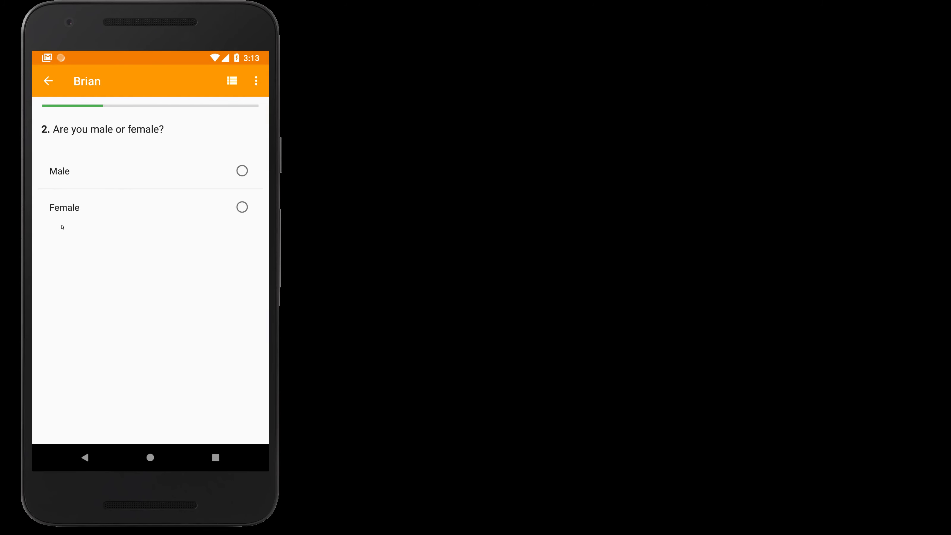
pyautogui.click(59, 173)
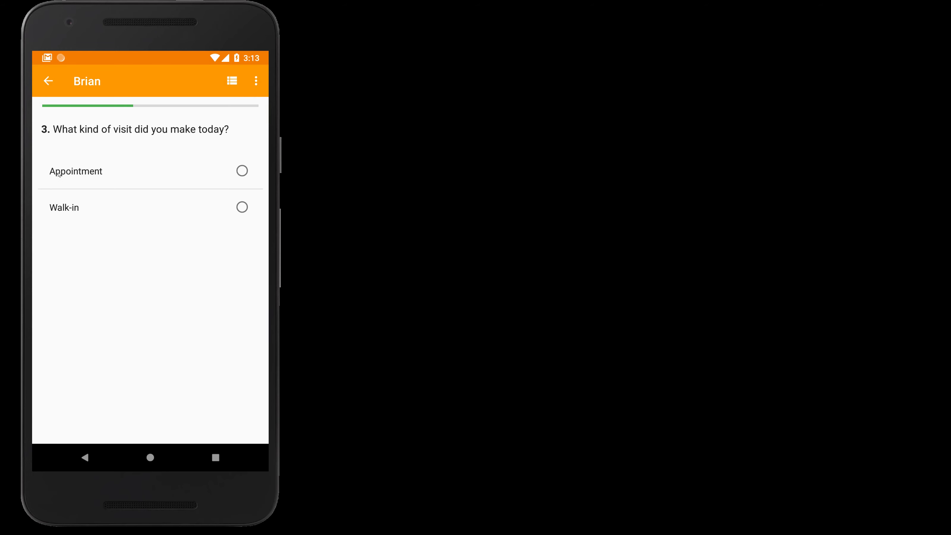
pyautogui.click(59, 215)
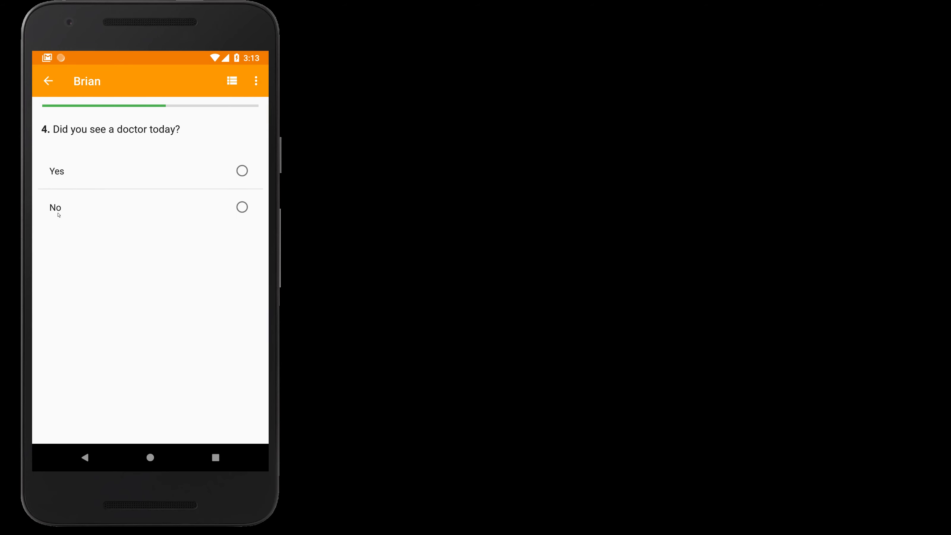
pyautogui.click(62, 167)
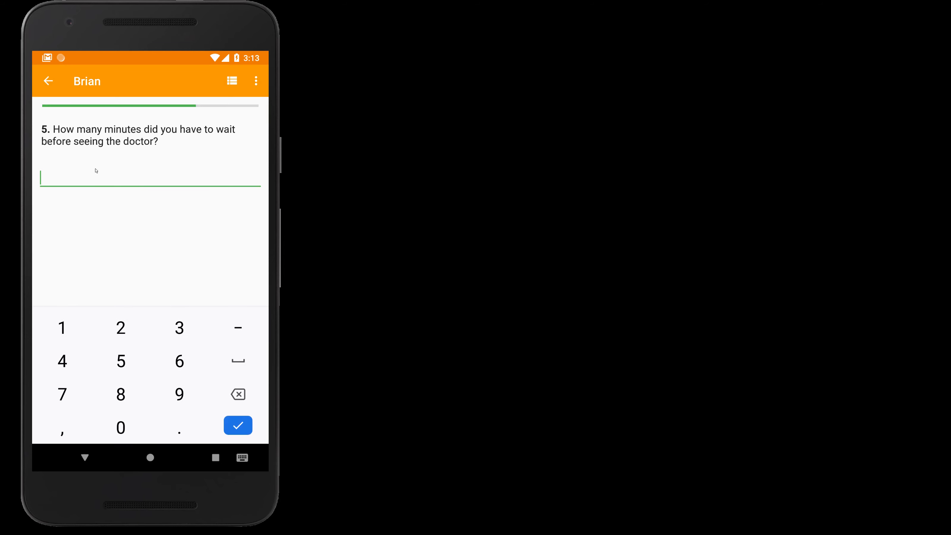
pyautogui.write('14')
pyautogui.press('Return')
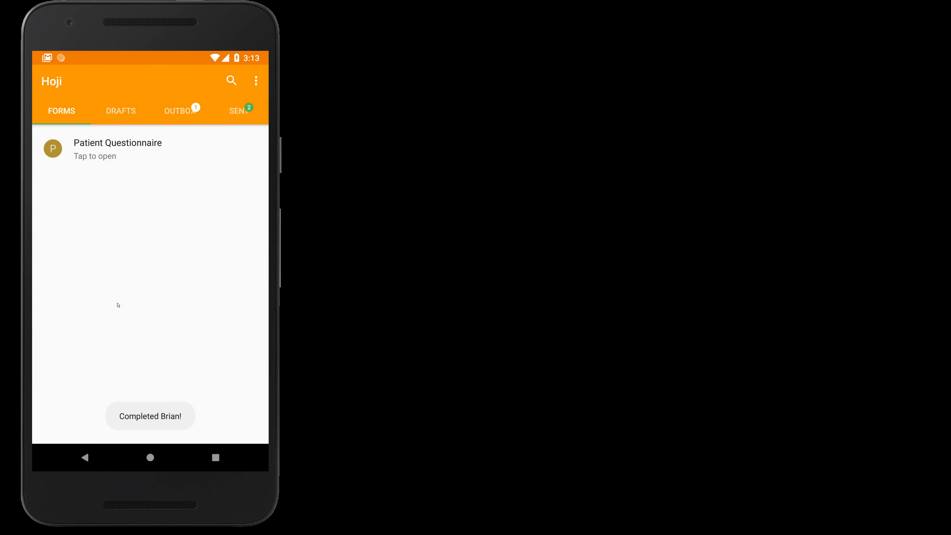
pyautogui.click(92, 155)
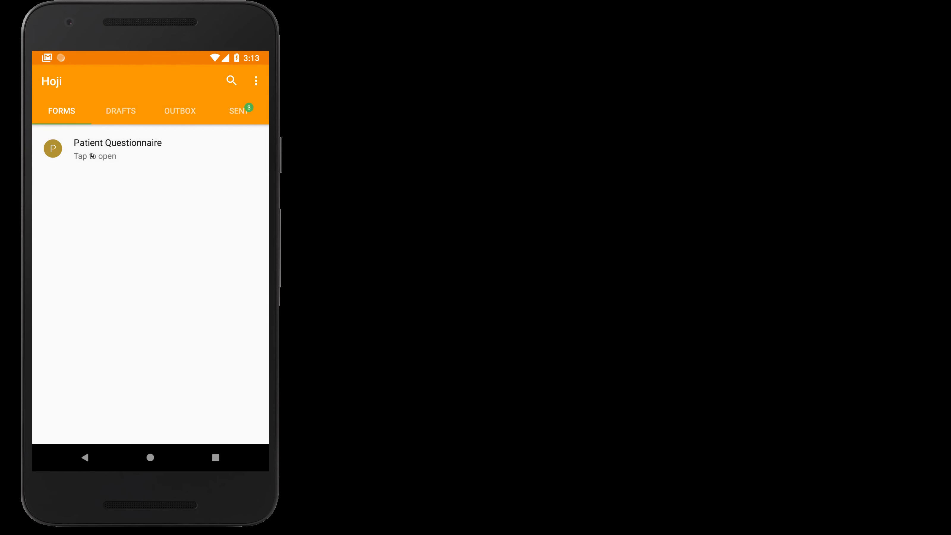
# - Enter the respondent's name and answer Male, Appointment, No, reviewing the doctor answer before finishing
pyautogui.hscroll(5, 106, 288)
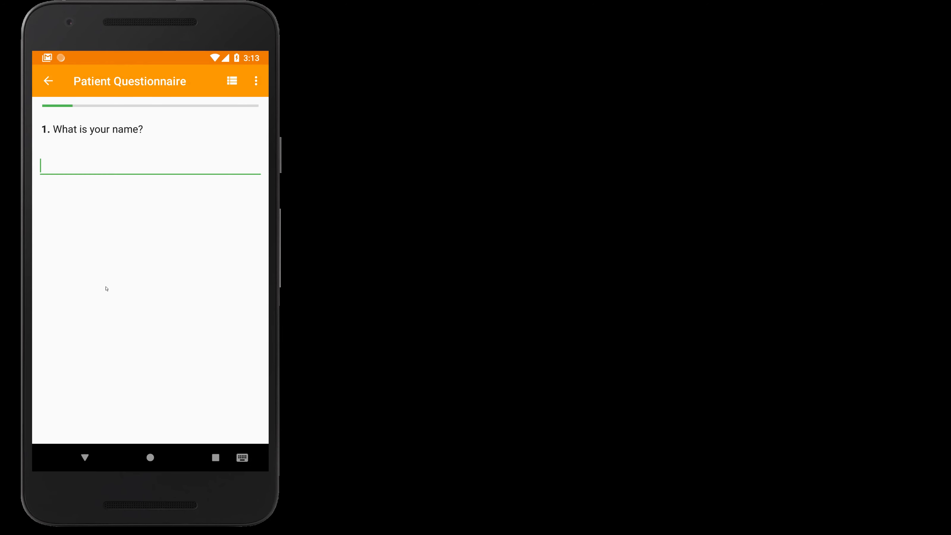
pyautogui.write('Charls')
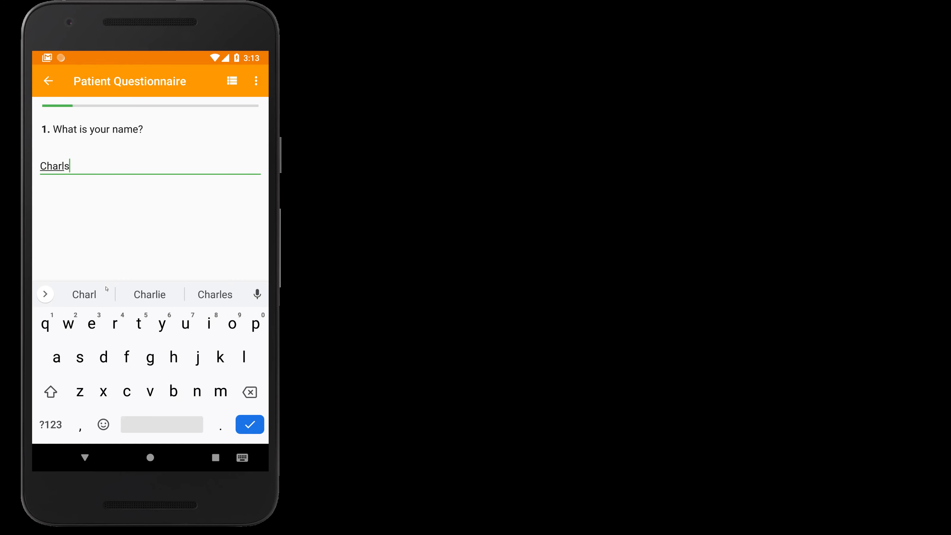
pyautogui.write('=es')
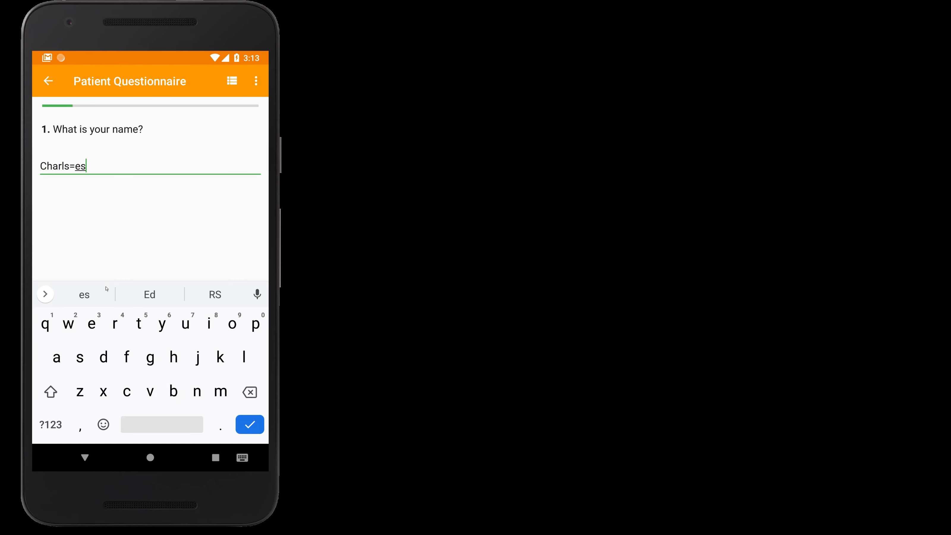
pyautogui.press('BackSpace')
pyautogui.press('BackSpace')
pyautogui.press('BackSpace')
pyautogui.press('BackSpace')
pyautogui.write('es')
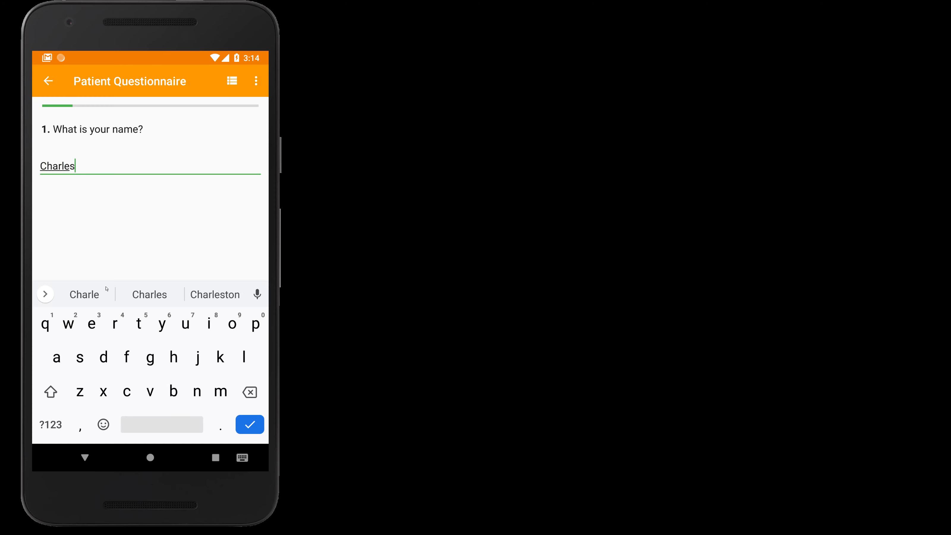
pyautogui.press('Return')
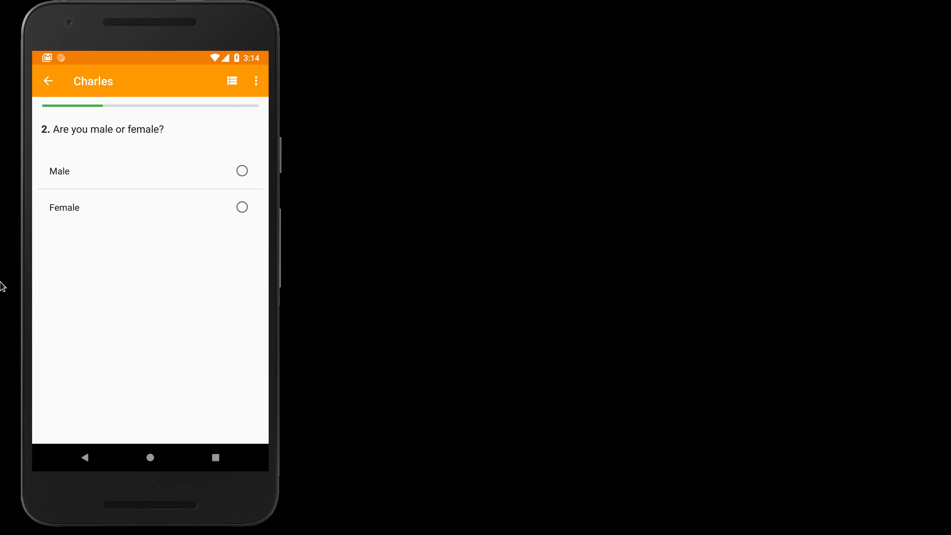
pyautogui.click(61, 175)
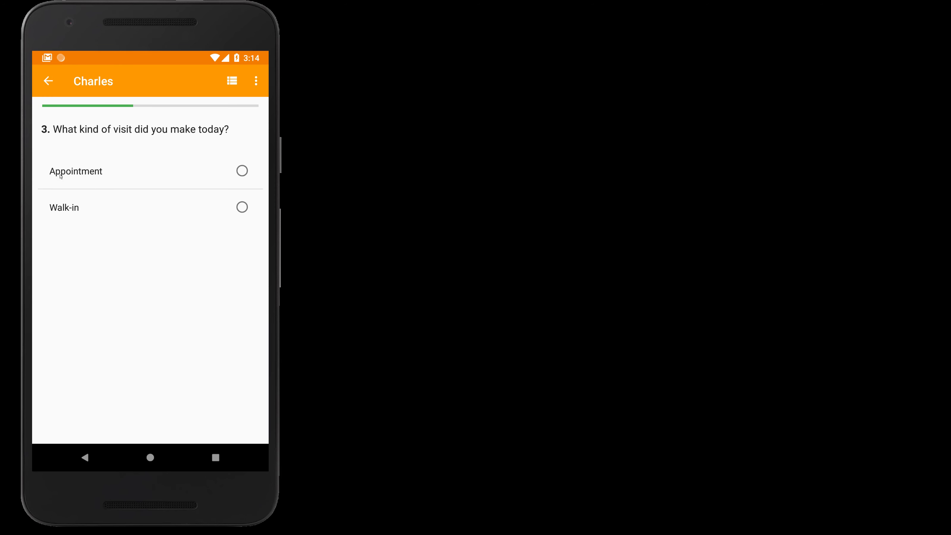
pyautogui.click(66, 183)
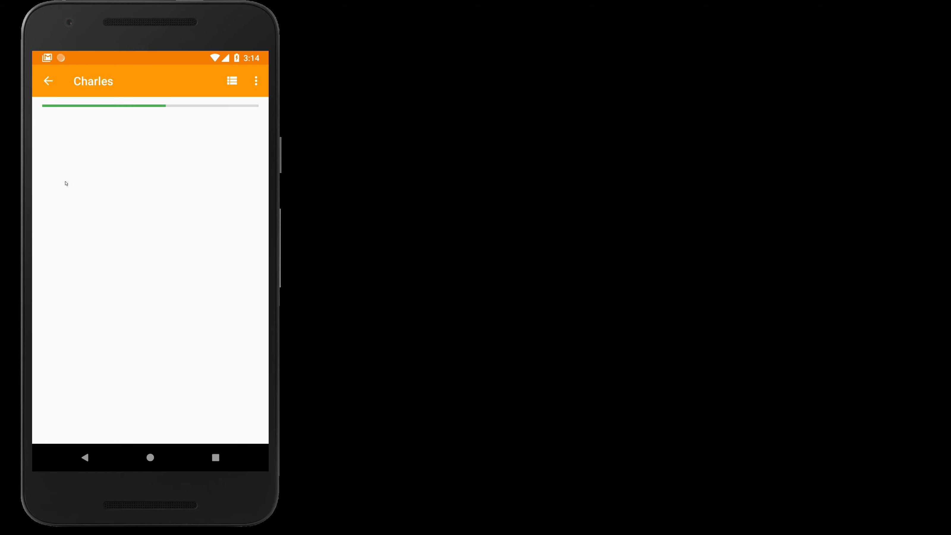
pyautogui.click(87, 218)
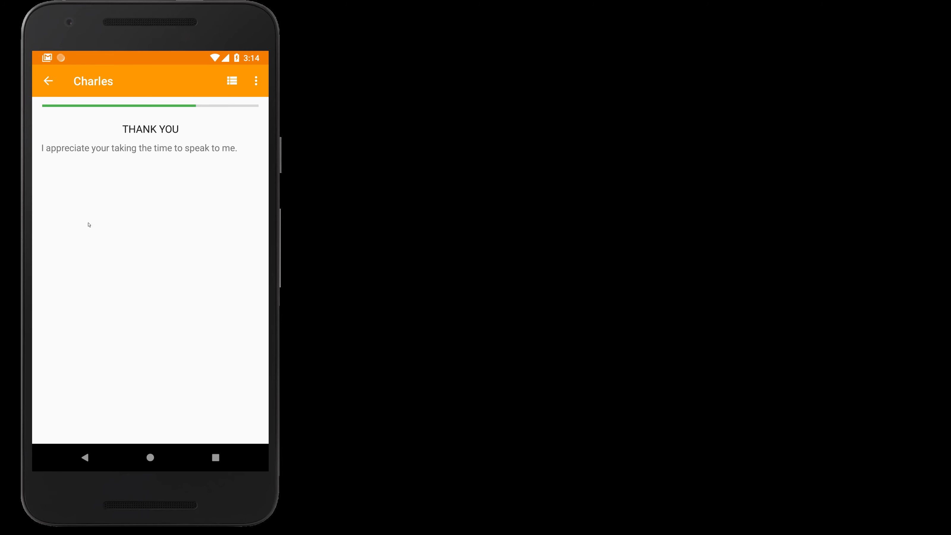
pyautogui.moveTo(88, 223); pyautogui.dragTo(163, 319)
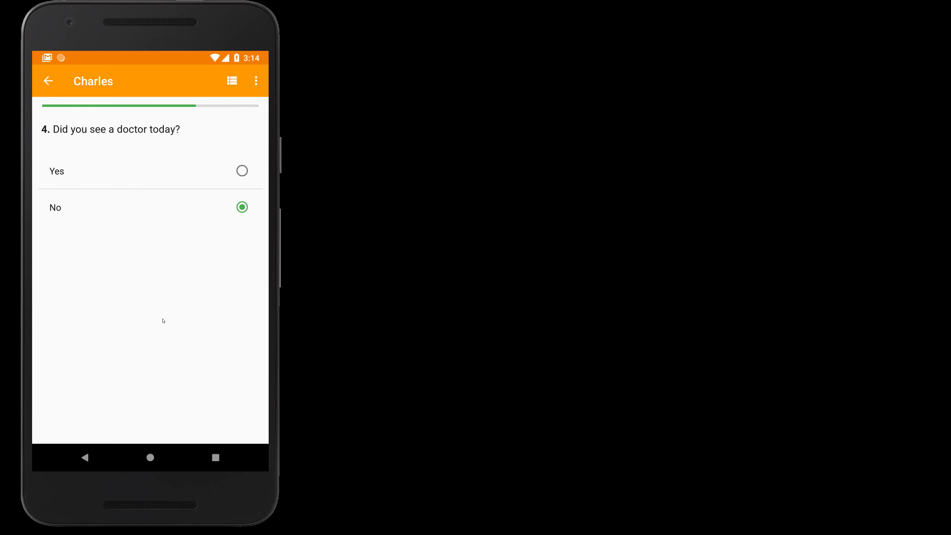
pyautogui.moveTo(108, 360); pyautogui.dragTo(106, 360)
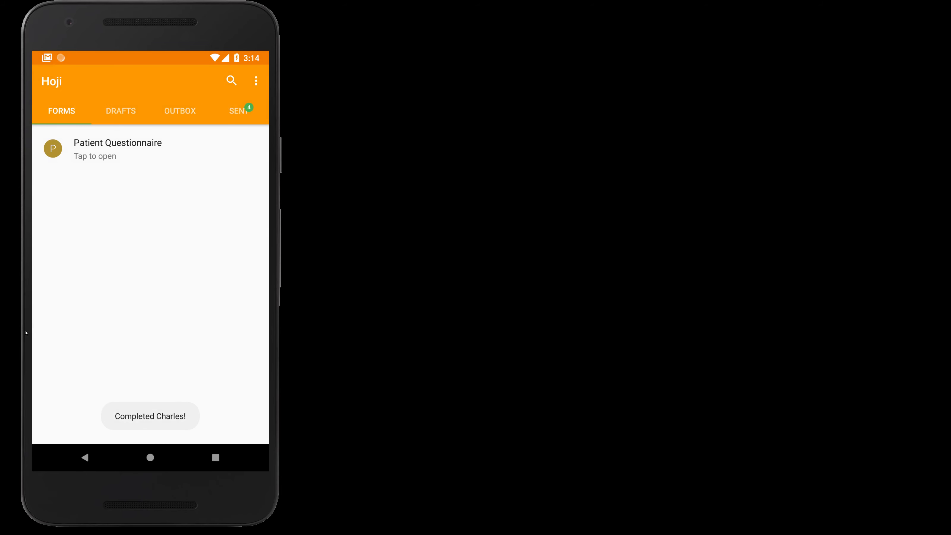
# - Record a walk-in patient's response: saw a doctor, waited 4 minutes
pyautogui.click(90, 159)
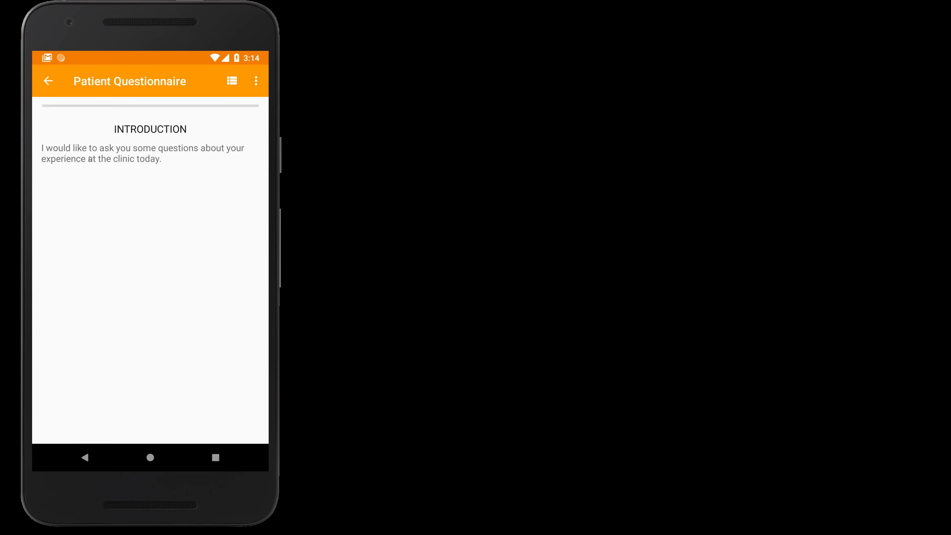
pyautogui.moveTo(109, 248); pyautogui.dragTo(76, 251)
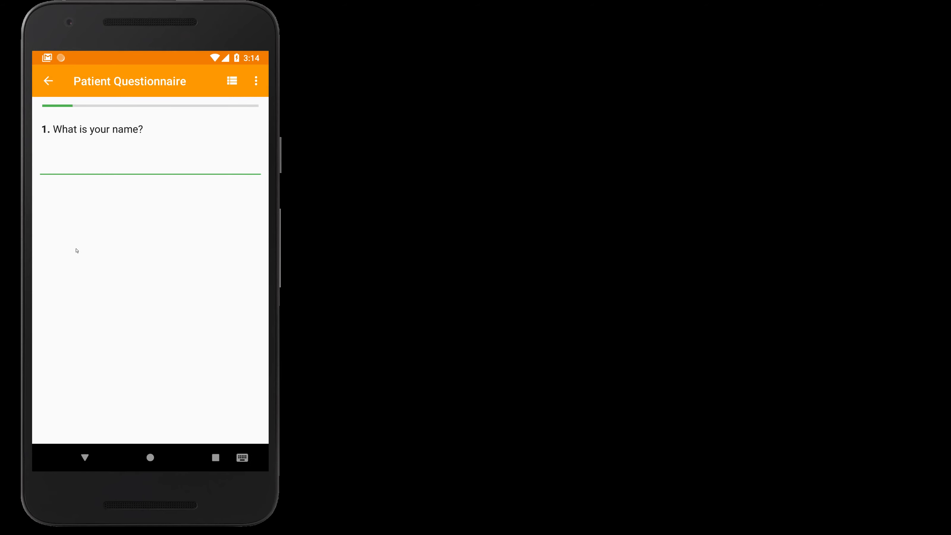
pyautogui.write('Jane')
pyautogui.moveTo(119, 239); pyautogui.dragTo(91, 238)
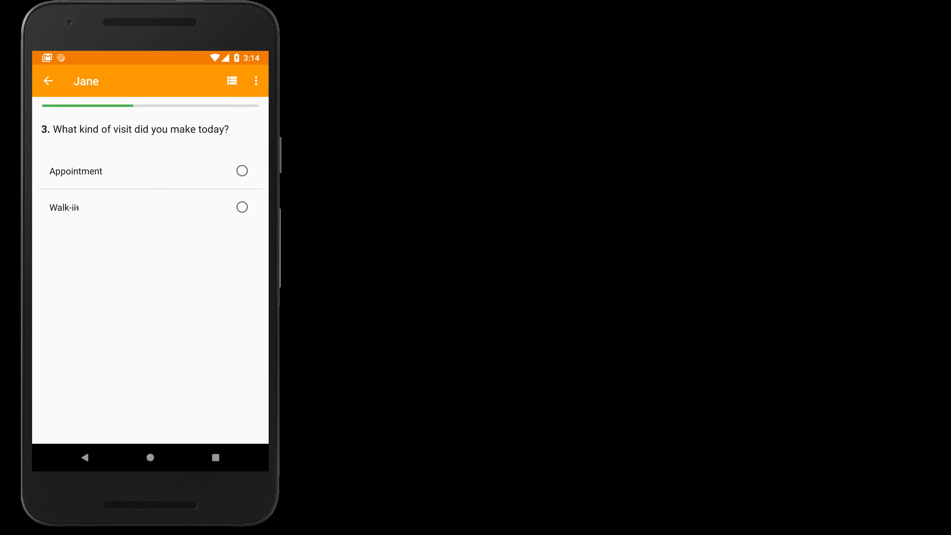
pyautogui.click(72, 209)
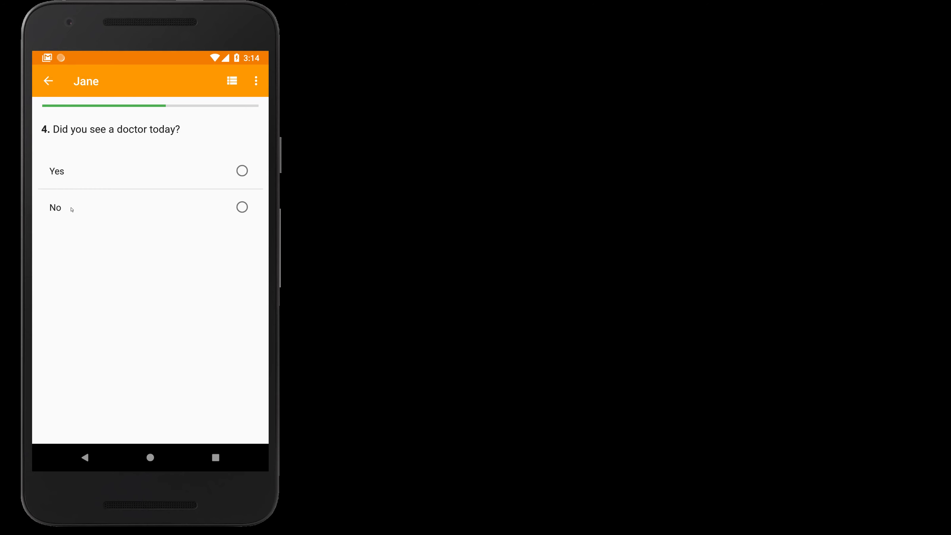
pyautogui.click(57, 169)
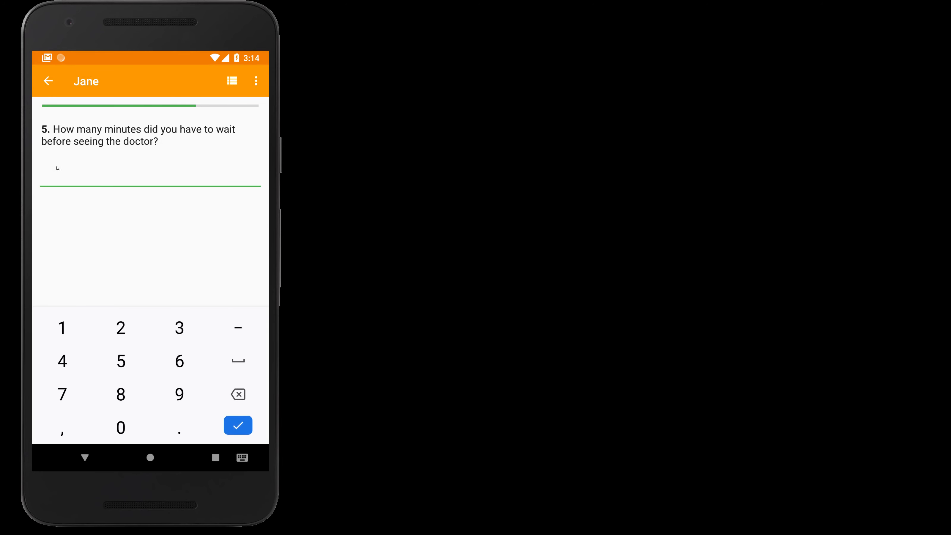
pyautogui.write('4')
pyautogui.press('Return')
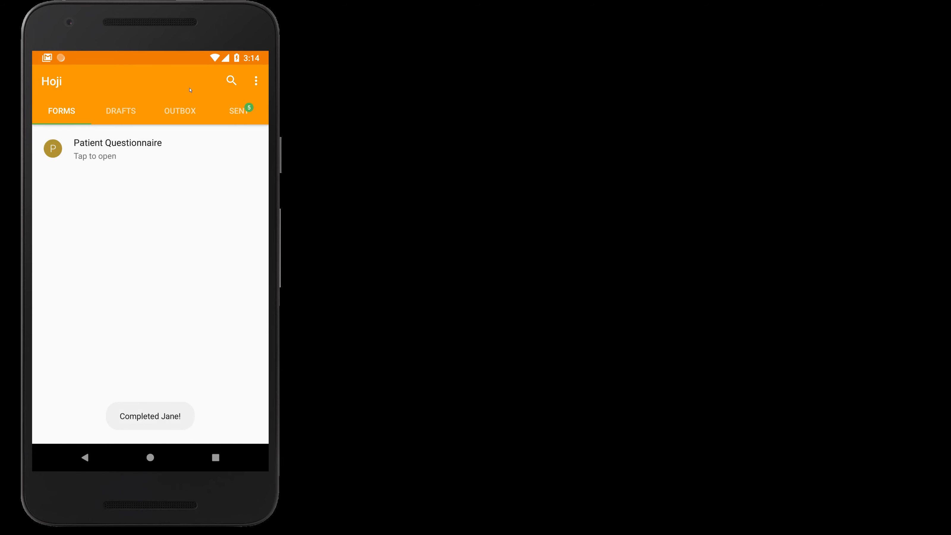
# - View a sent Patient Questionnaire record, decline editing its answer, and return to the SENT list
pyautogui.click(238, 111)
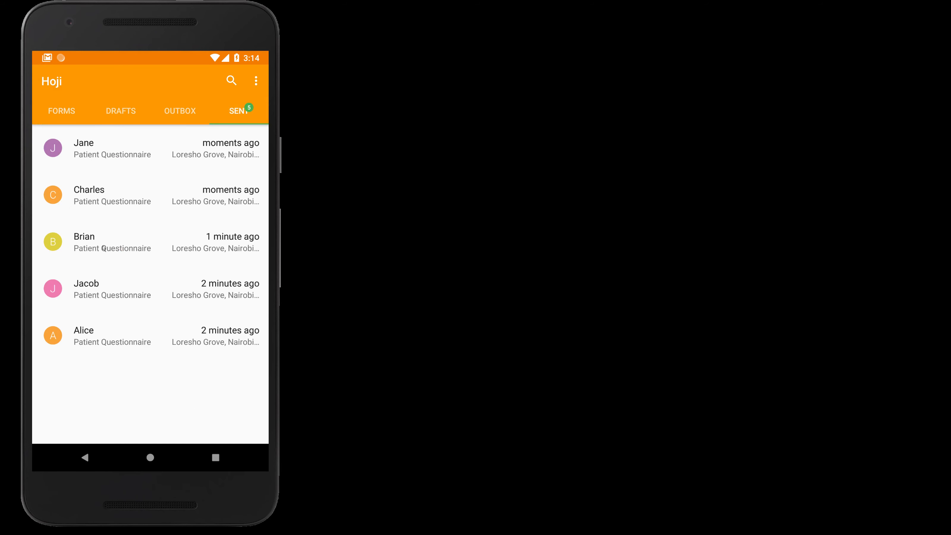
pyautogui.click(131, 247)
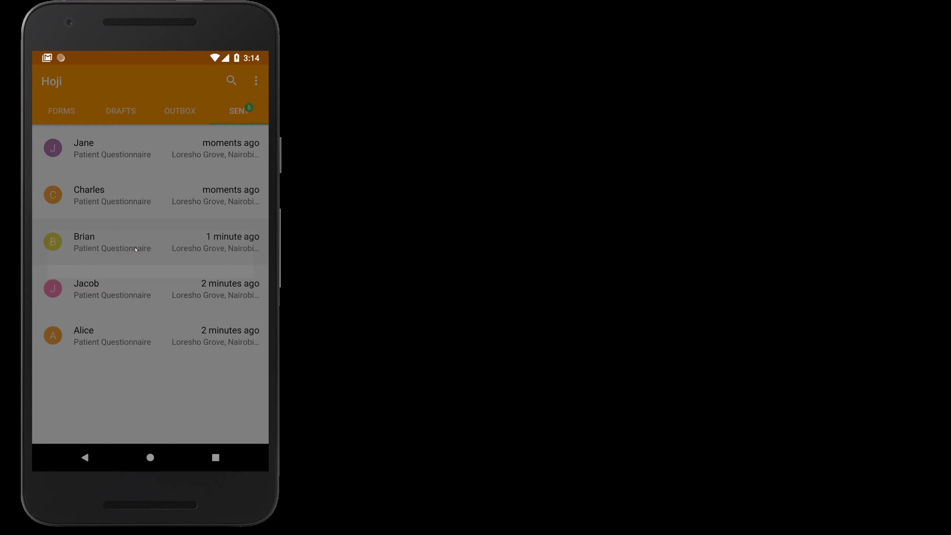
pyautogui.moveTo(191, 285); pyautogui.dragTo(212, 355)
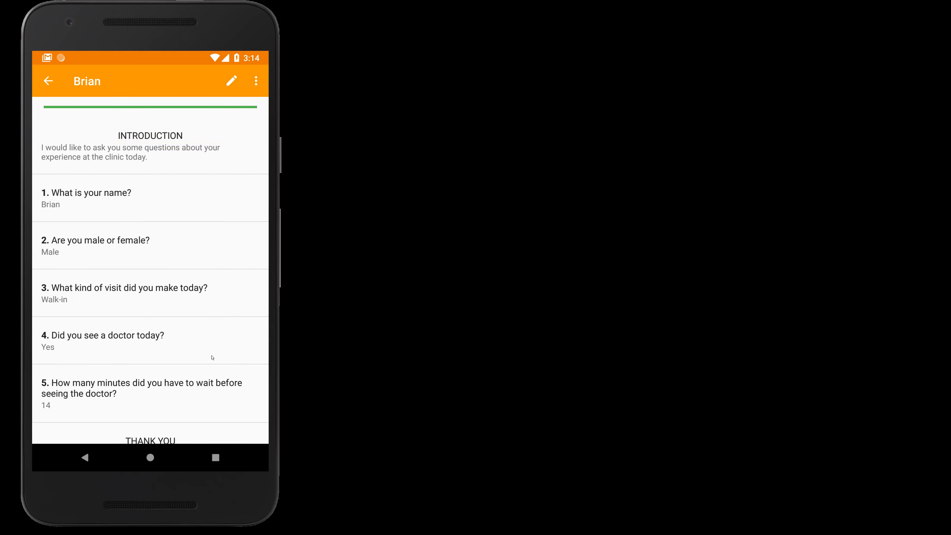
pyautogui.click(182, 249)
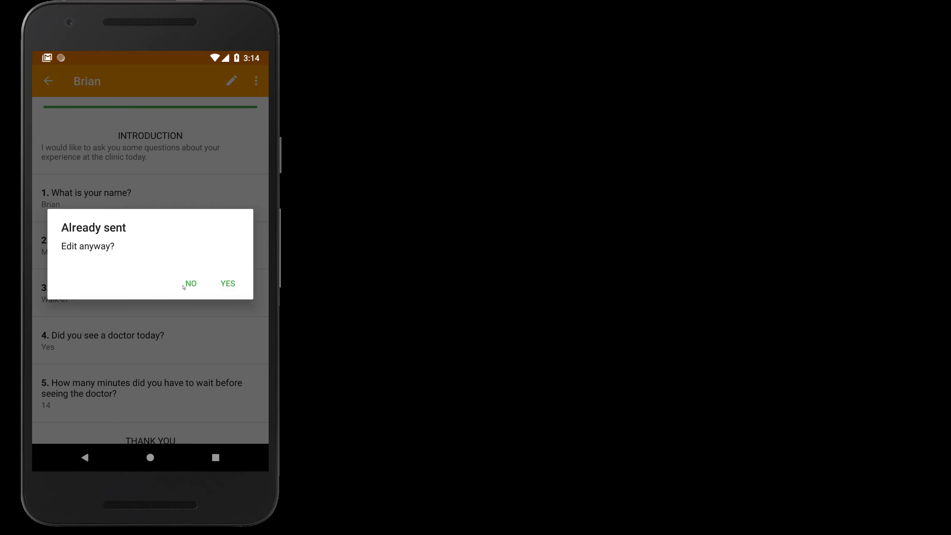
pyautogui.click(192, 284)
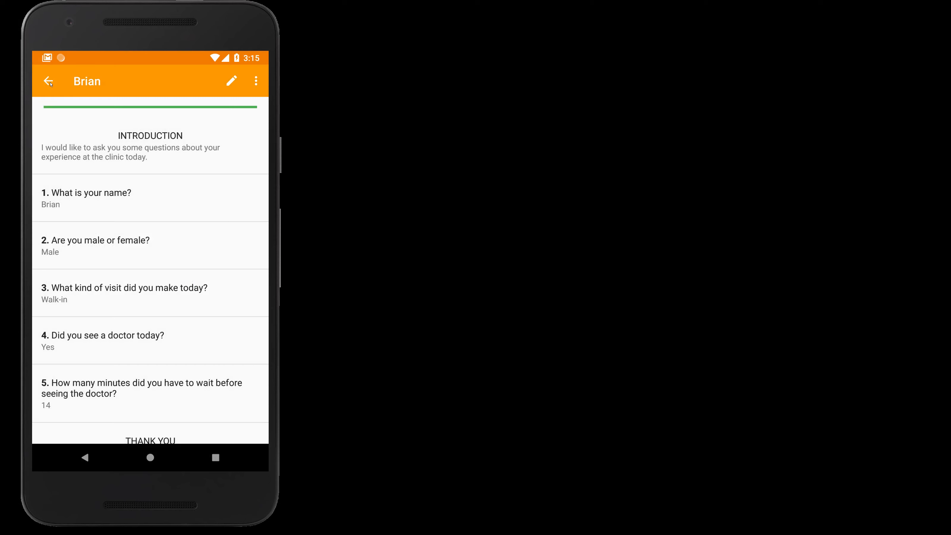
pyautogui.click(48, 82)
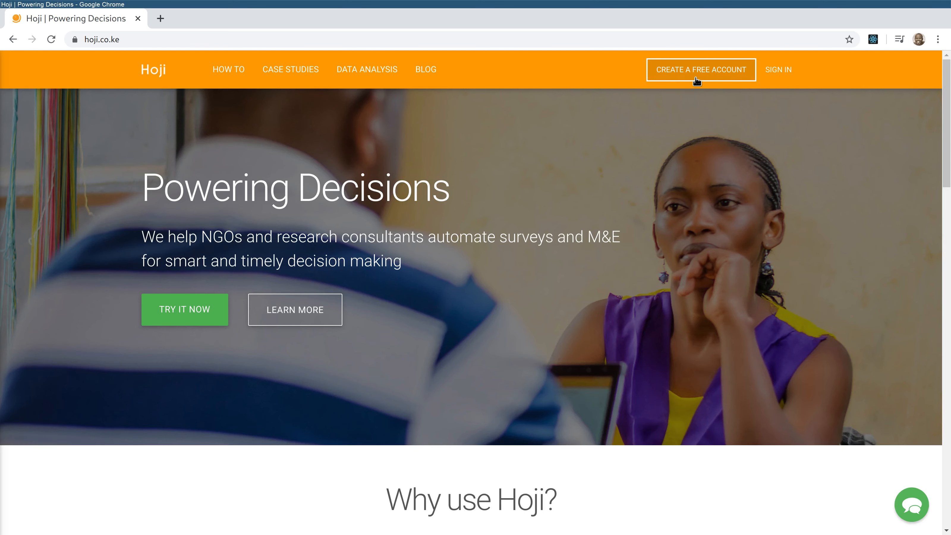
# - Sign in to Hoji Server and open the Patient Exit Survey's Patient Questionnaire form
pyautogui.click(784, 82)
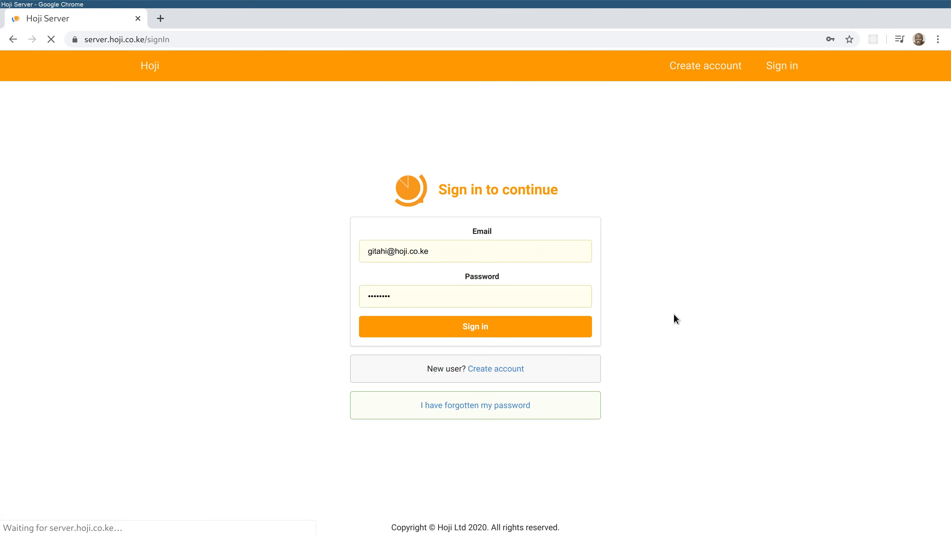
pyautogui.click(484, 330)
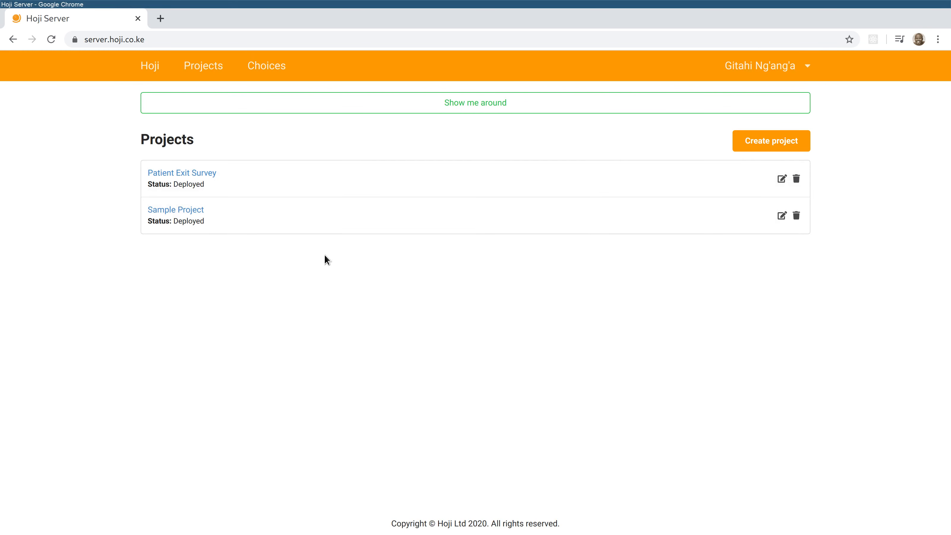
pyautogui.click(211, 173)
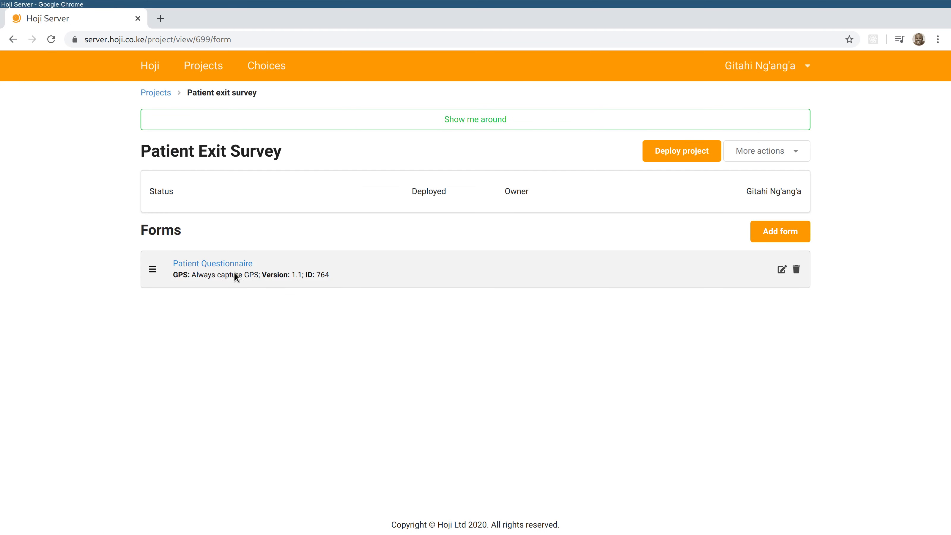
pyautogui.click(214, 264)
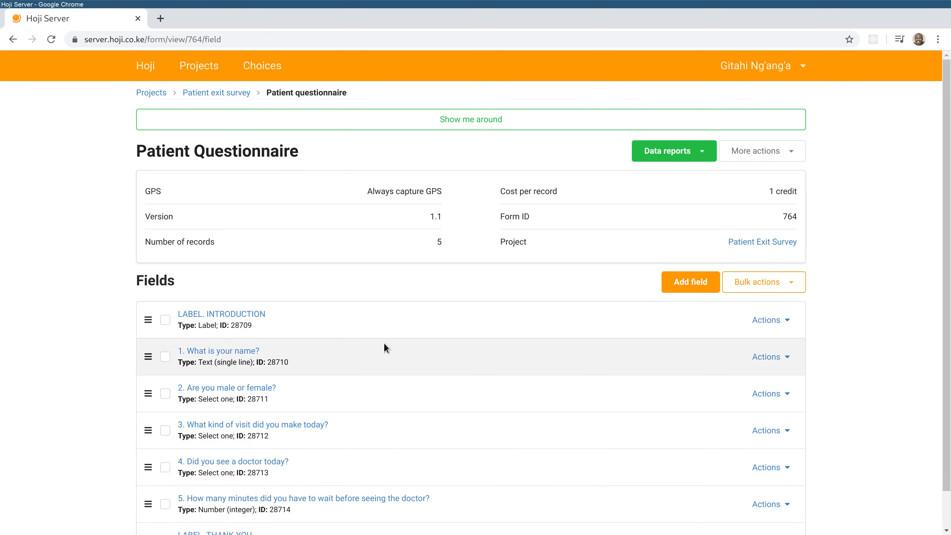
# - Open the Data table report and scroll across every column of the five records
pyautogui.click(668, 153)
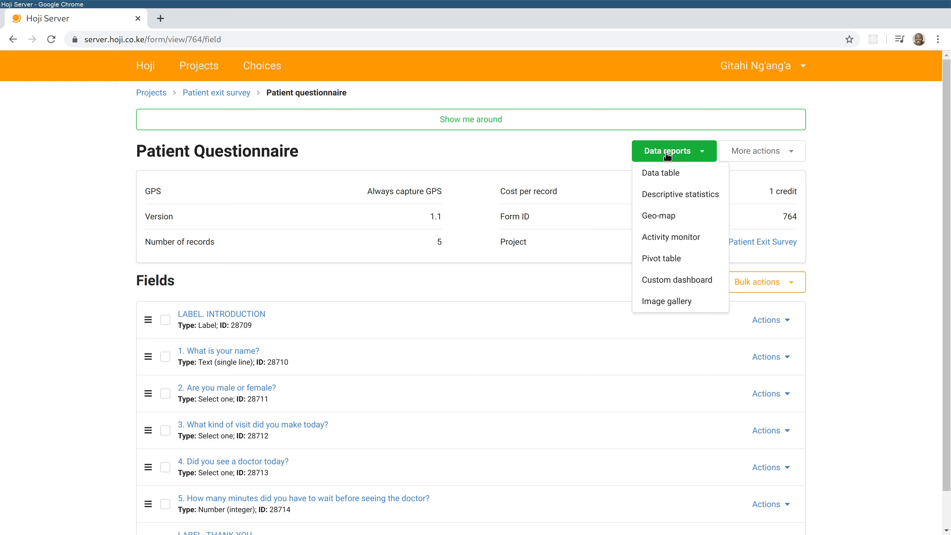
pyautogui.click(672, 173)
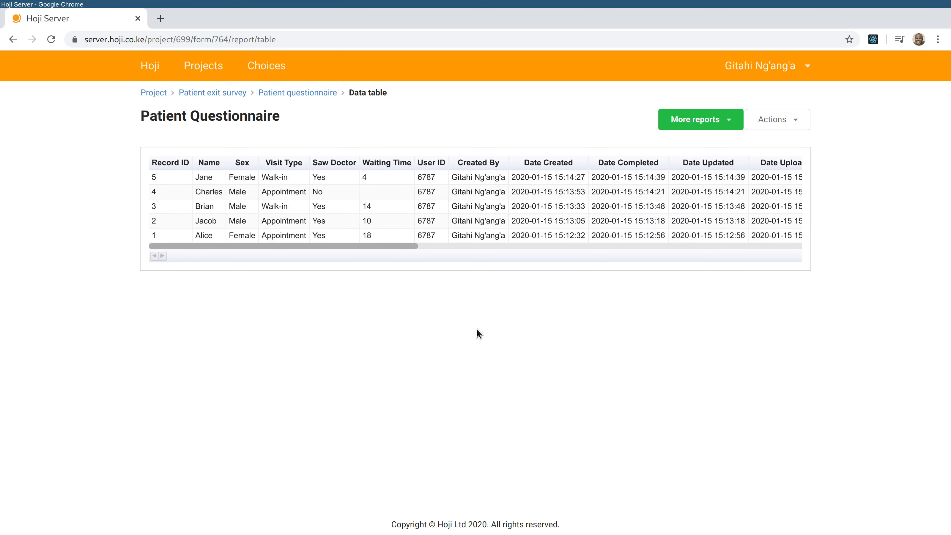
pyautogui.moveTo(327, 244); pyautogui.dragTo(404, 250)
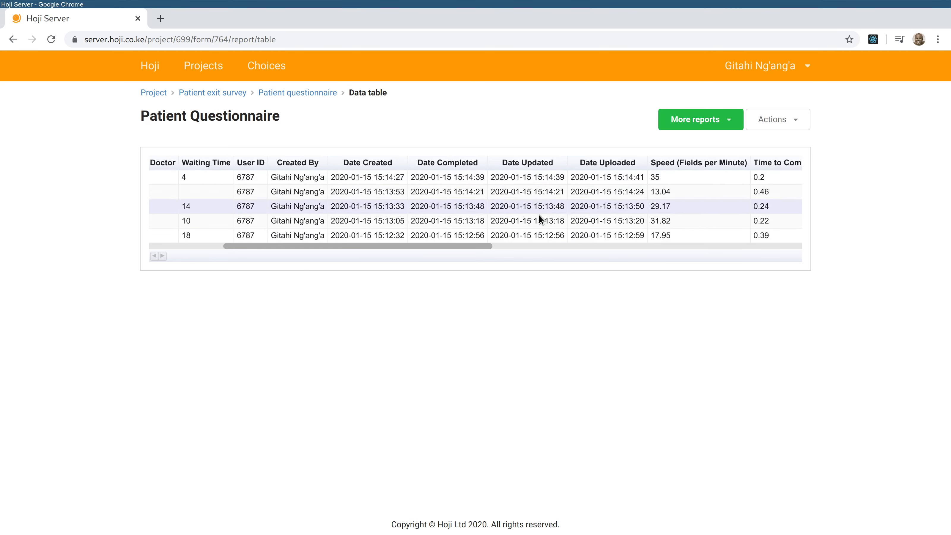
pyautogui.moveTo(490, 247); pyautogui.dragTo(566, 250)
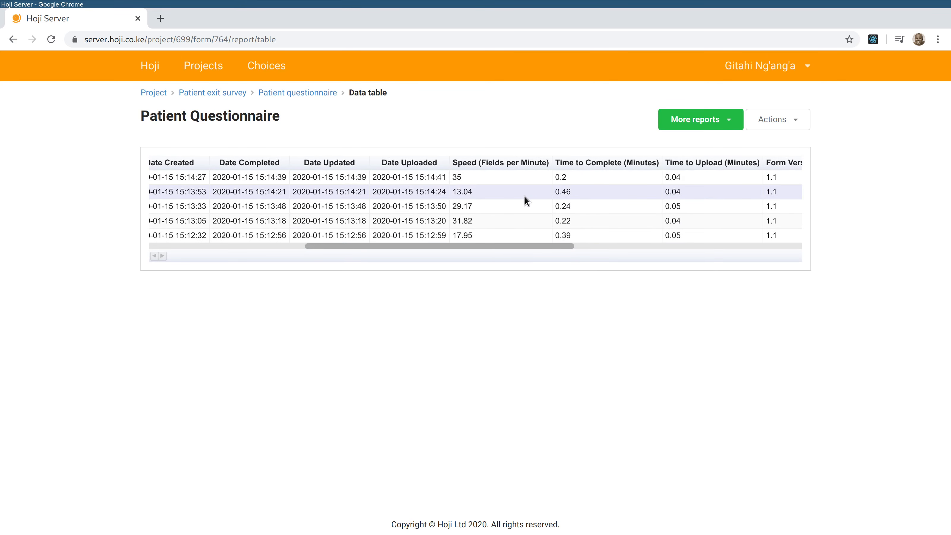
pyautogui.moveTo(561, 248); pyautogui.dragTo(719, 263)
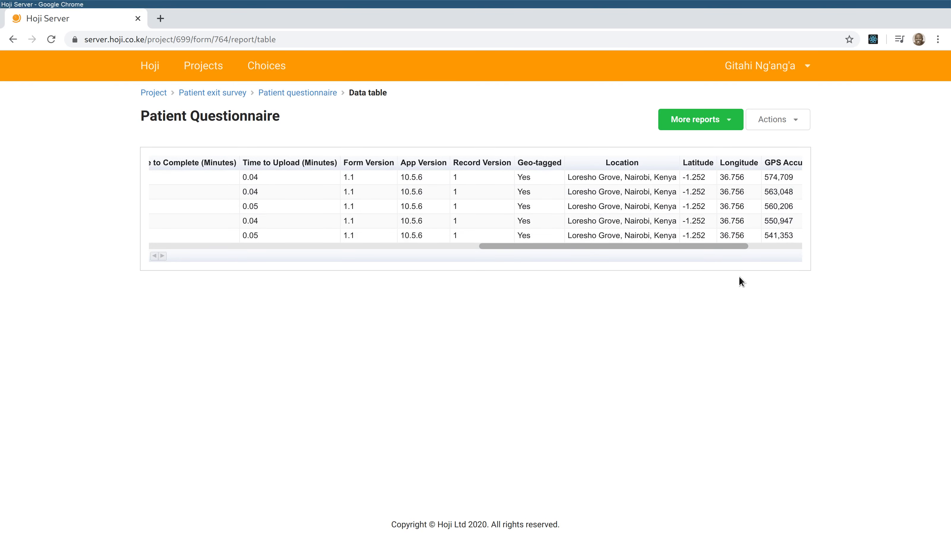
pyautogui.moveTo(737, 248); pyautogui.dragTo(251, 264)
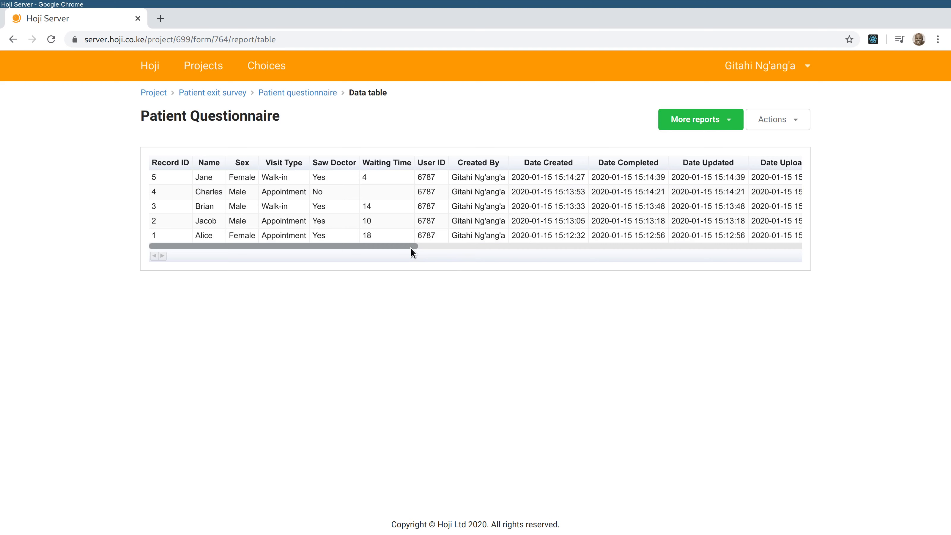
pyautogui.click(695, 121)
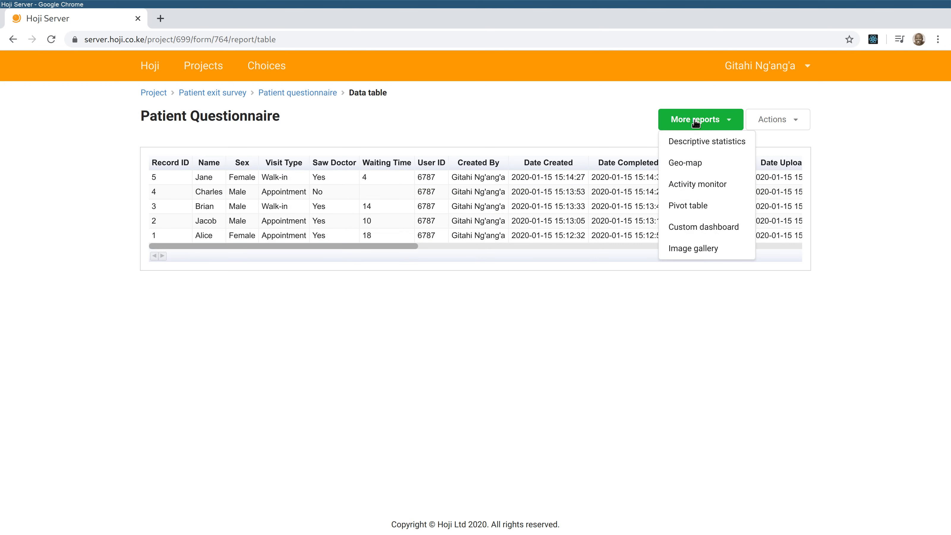
# - Open Descriptive statistics and scroll through the per-question charts, such as 3 male / 2 female
pyautogui.click(710, 138)
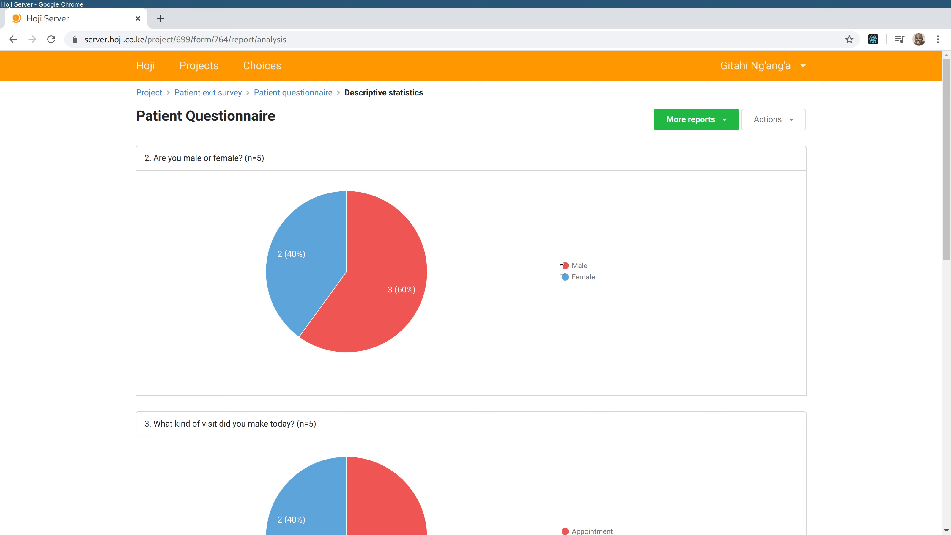
pyautogui.scroll(-1, 539, 288)
pyautogui.scroll(-2, 551, 296)
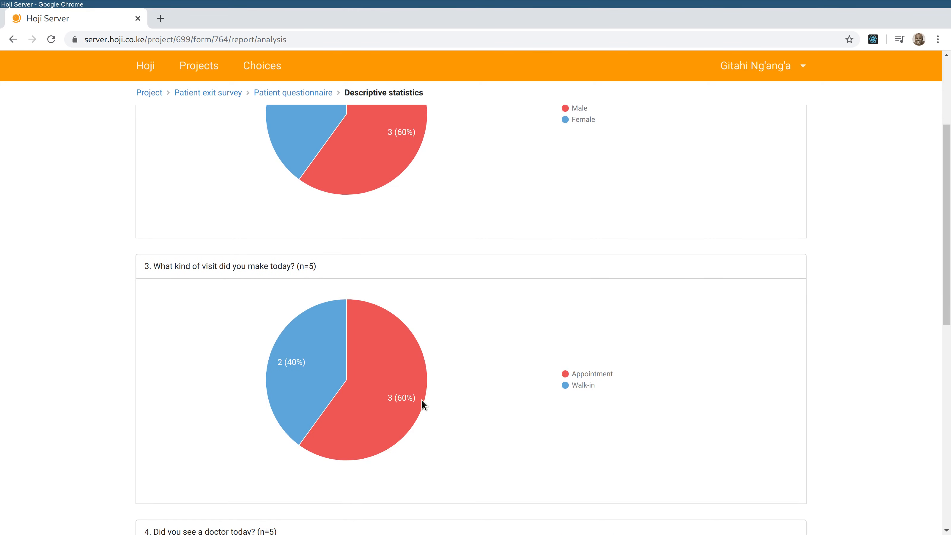
pyautogui.moveTo(309, 370)
pyautogui.scroll(-5, 523, 385)
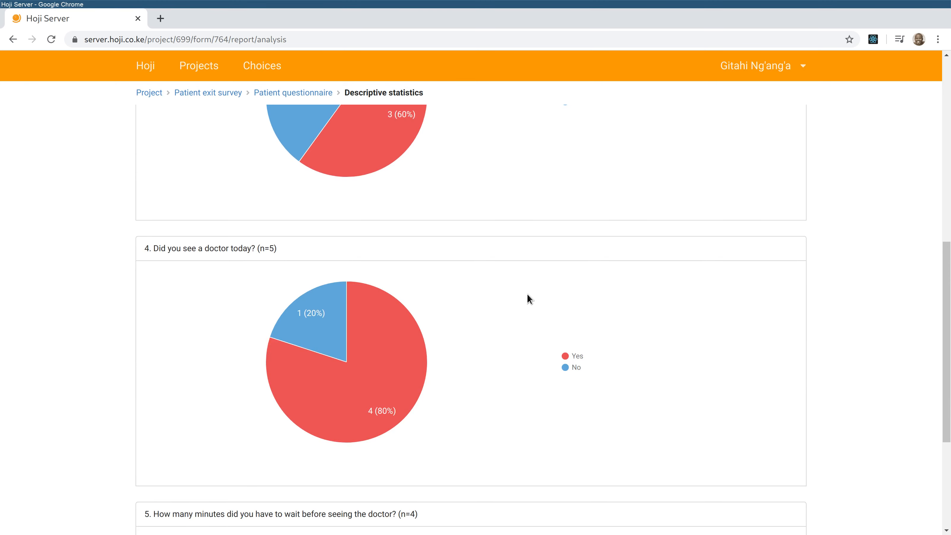
pyautogui.scroll(-4, 509, 303)
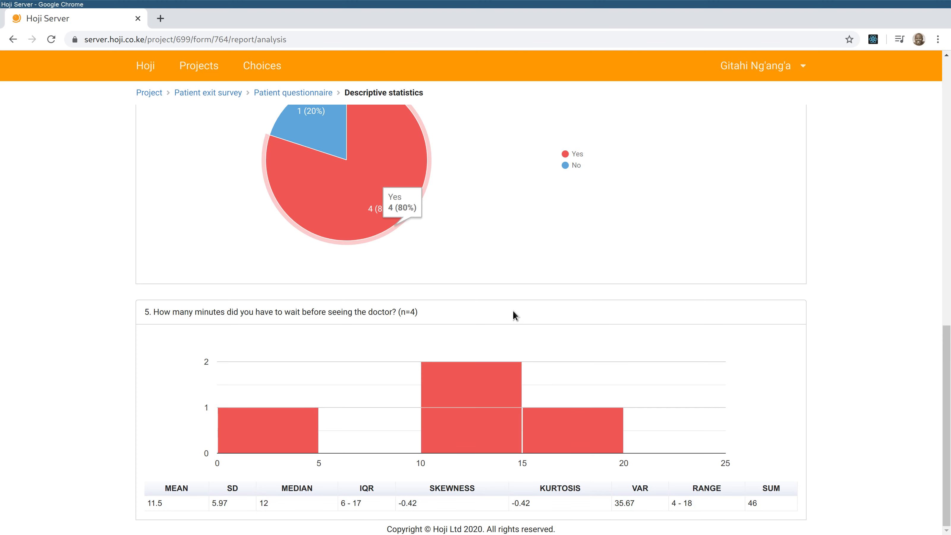
pyautogui.scroll(8, 483, 366)
pyautogui.scroll(5, 555, 356)
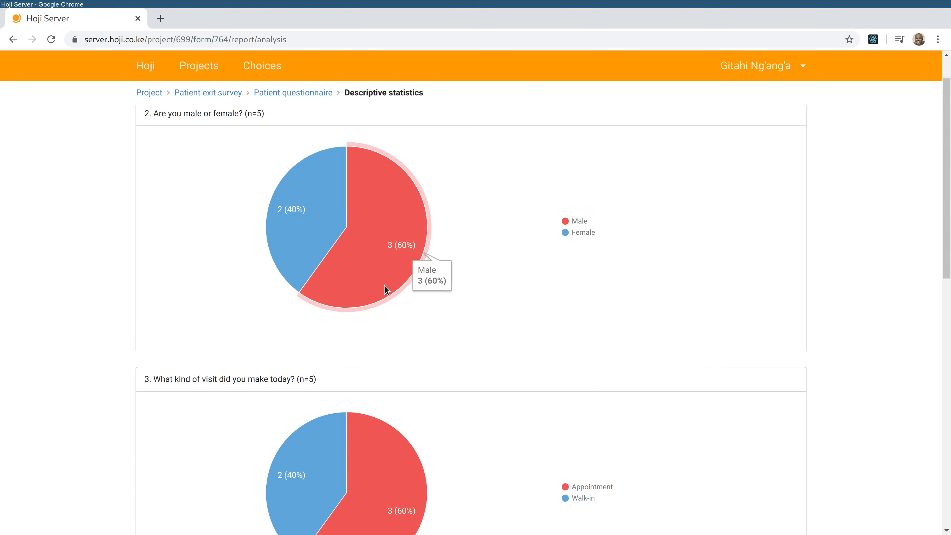
pyautogui.scroll(1, 448, 338)
pyautogui.moveTo(340, 246)
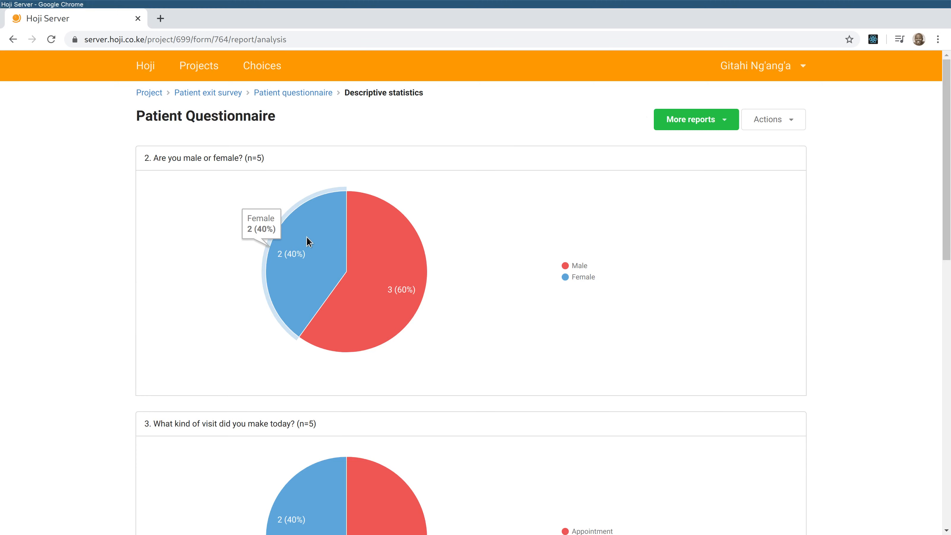
pyautogui.click(682, 119)
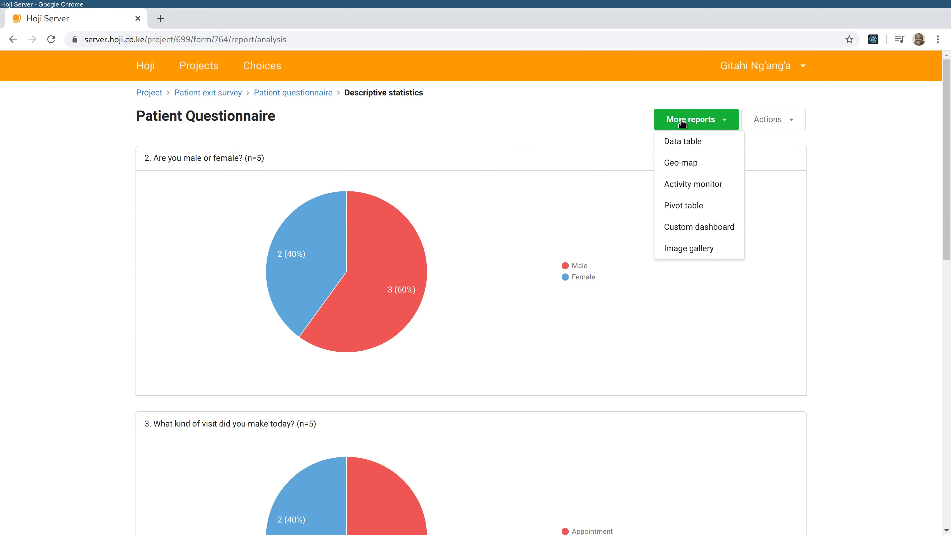
# - Open the Geo-map report showing the 5-record cluster near Loresho Shopping Centre
pyautogui.click(687, 163)
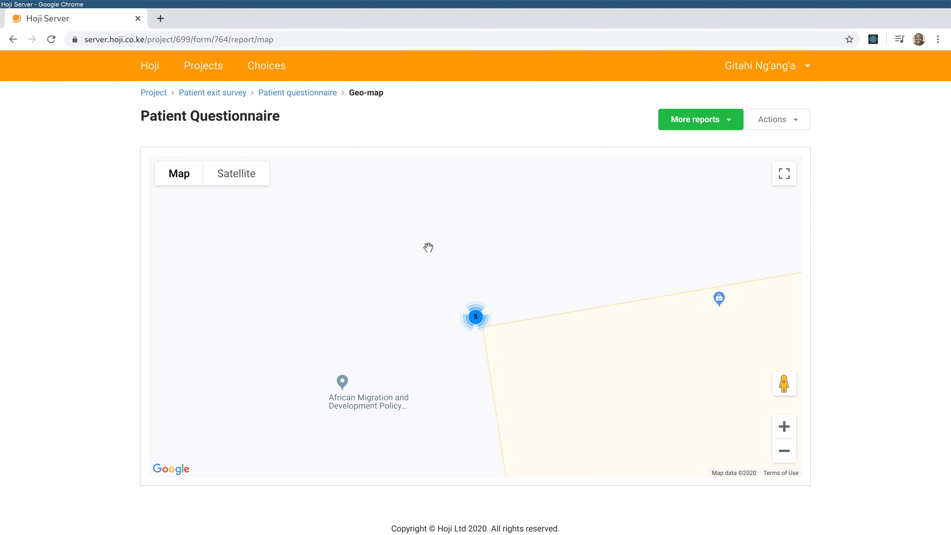
pyautogui.scroll(-1, 495, 331)
pyautogui.scroll(-2, 503, 332)
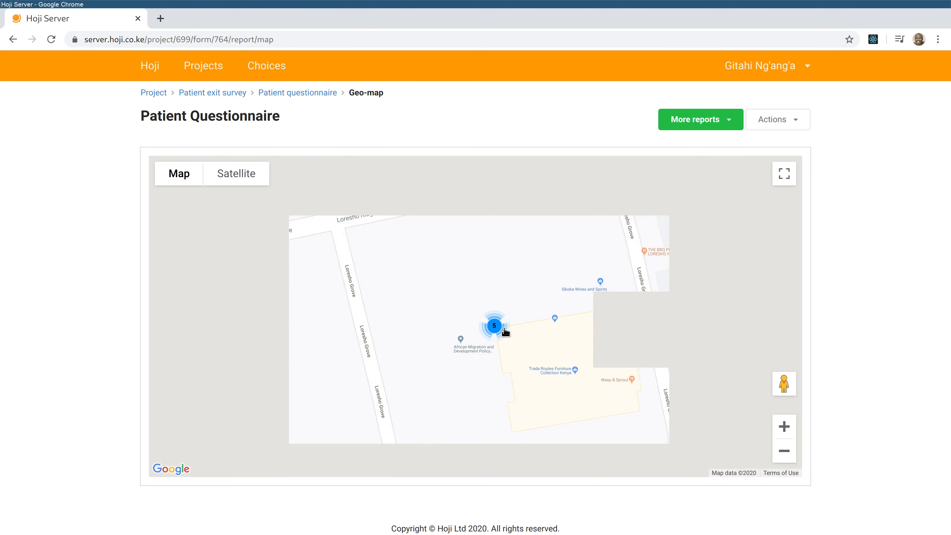
pyautogui.scroll(-1, 505, 329)
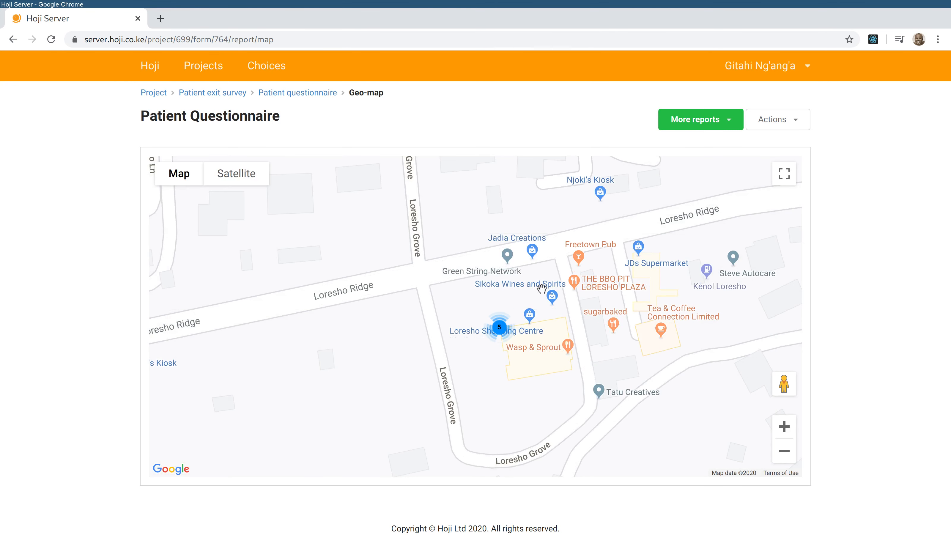
pyautogui.click(717, 120)
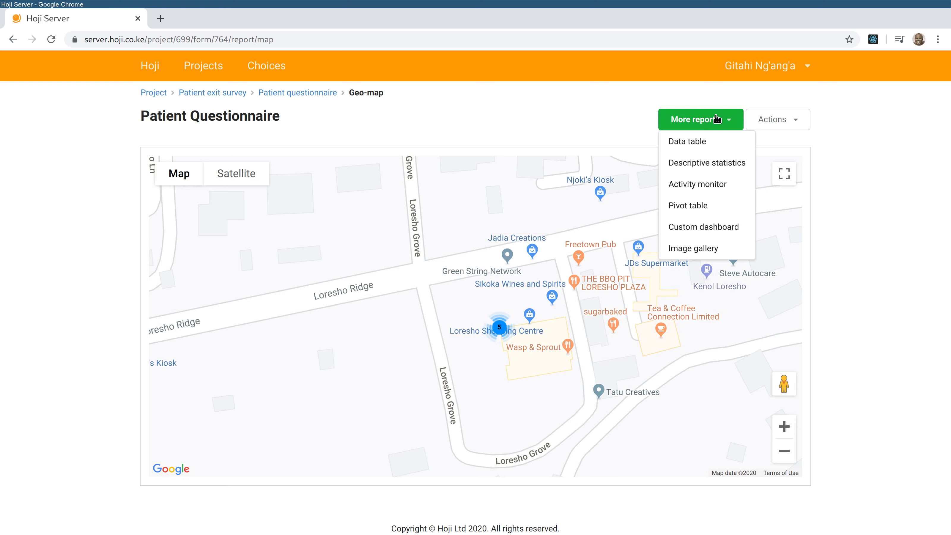
pyautogui.click(530, 380)
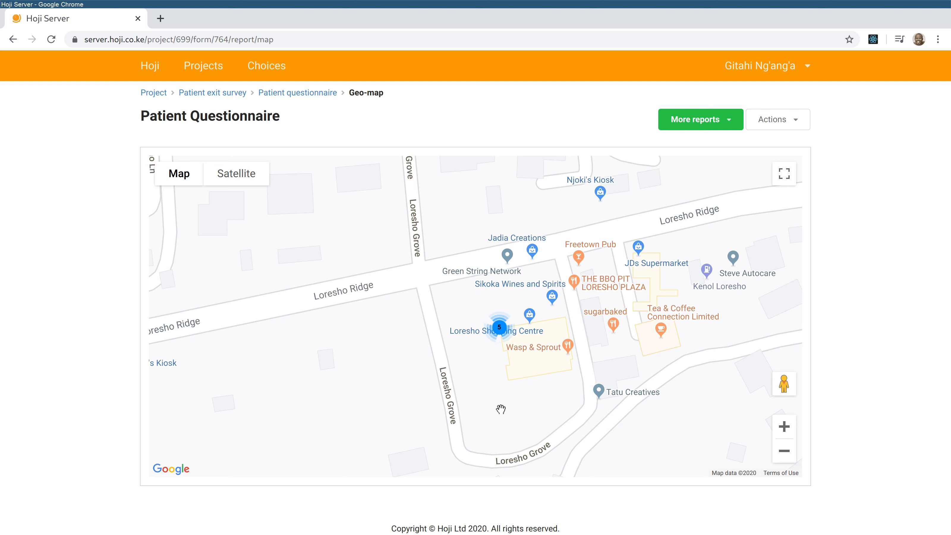
pyautogui.click(692, 121)
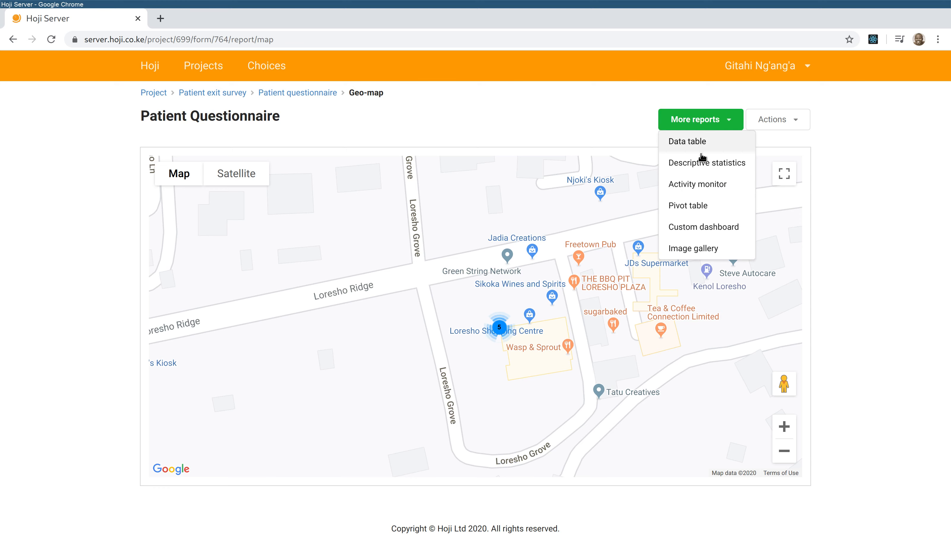
# - Open the Activity monitor and scroll through its speed-of-completion and GPS accuracy charts
pyautogui.click(704, 183)
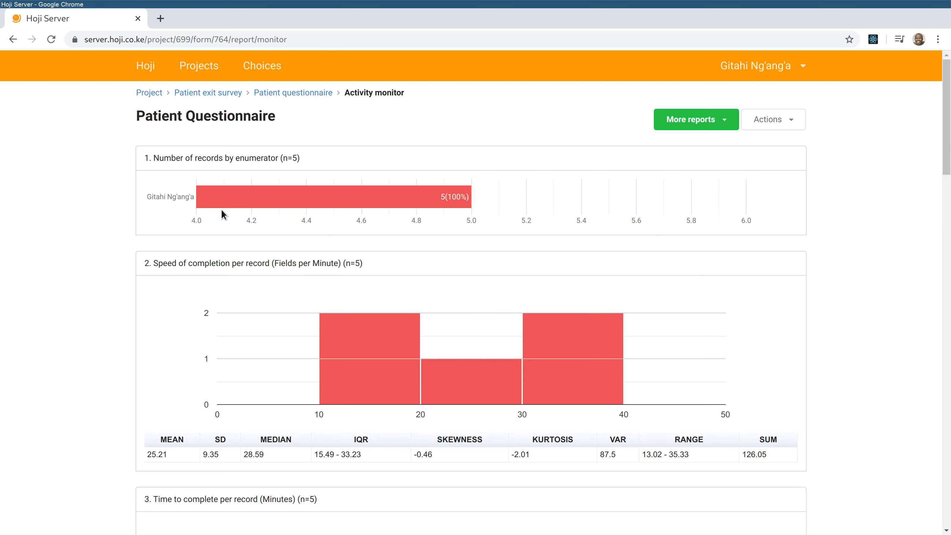
pyautogui.moveTo(354, 392)
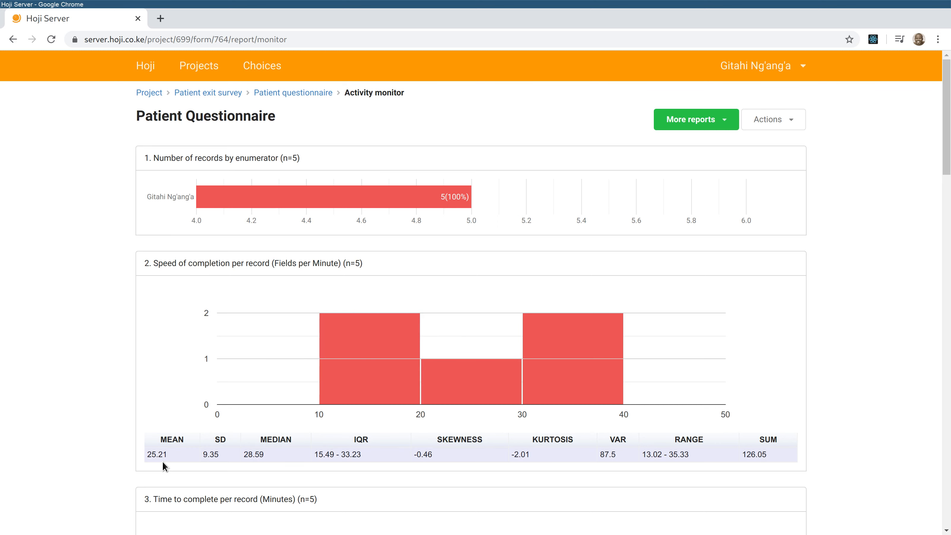
pyautogui.scroll(-4, 286, 279)
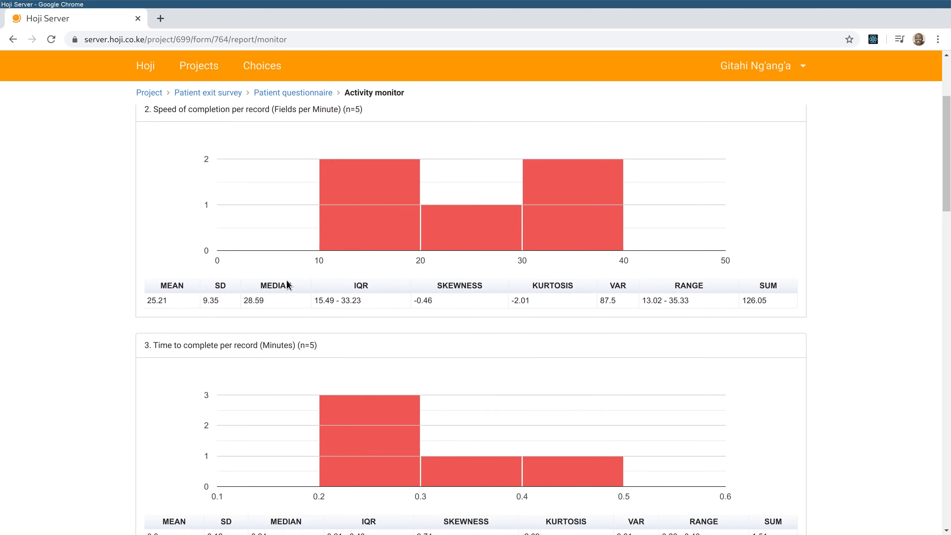
pyautogui.scroll(-3, 288, 281)
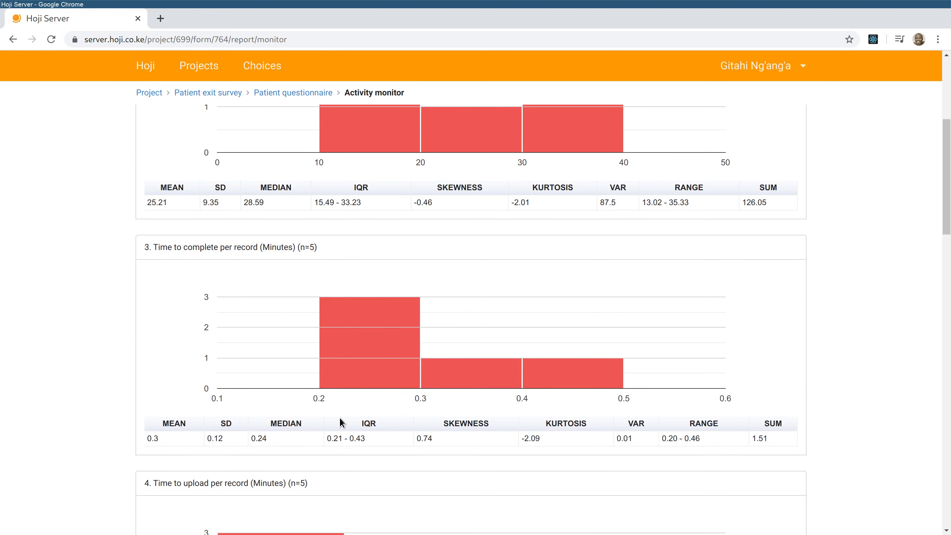
pyautogui.scroll(-7, 340, 417)
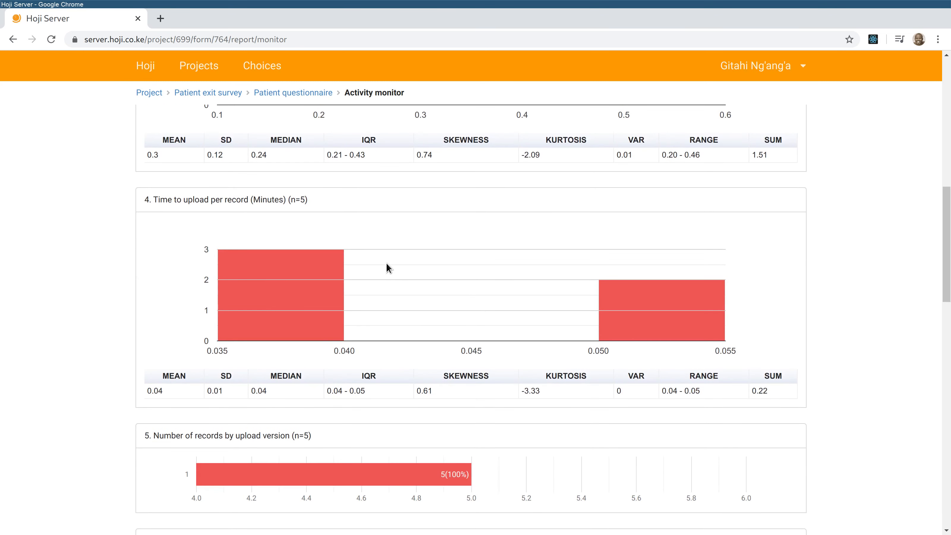
pyautogui.scroll(-3, 386, 263)
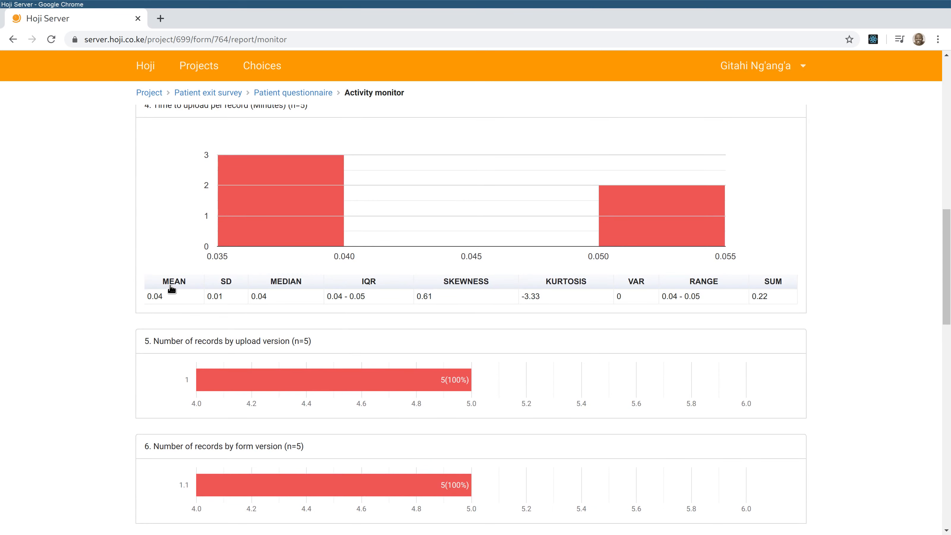
pyautogui.scroll(-20, 330, 286)
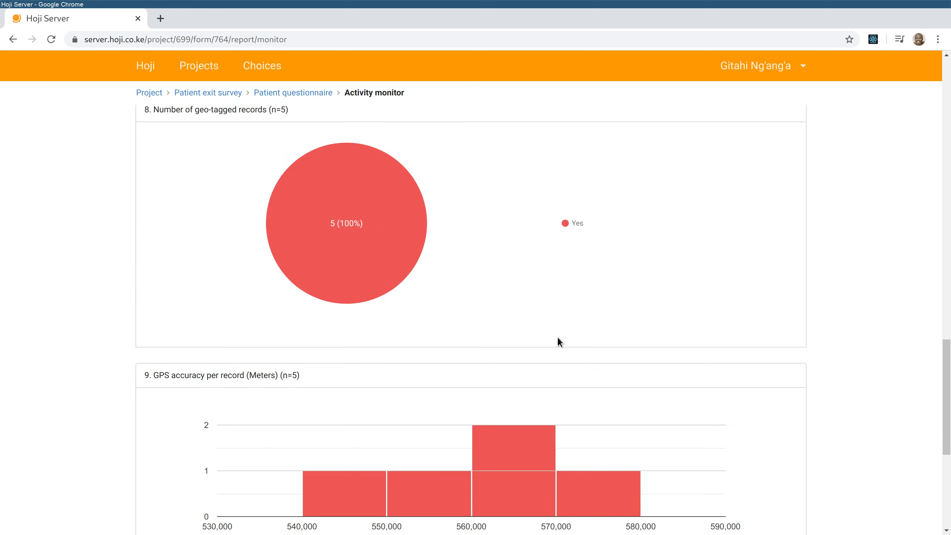
pyautogui.scroll(3, 665, 392)
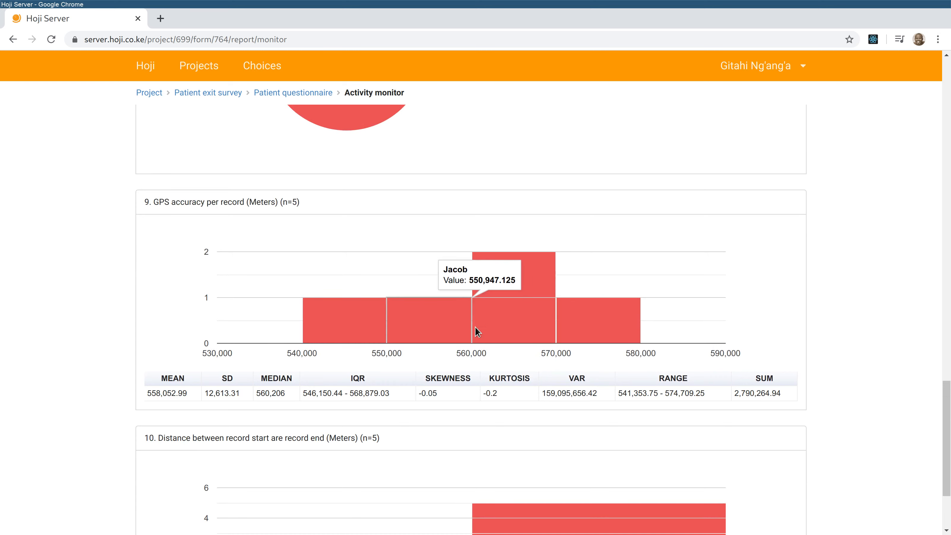
pyautogui.scroll(3, 412, 203)
pyautogui.scroll(-3, 412, 204)
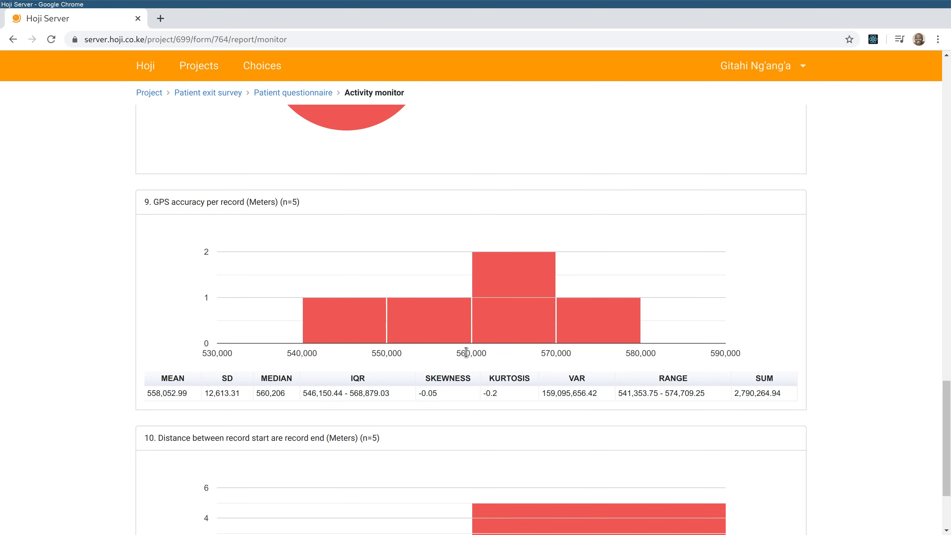
pyautogui.moveTo(483, 319)
pyautogui.scroll(20, 482, 318)
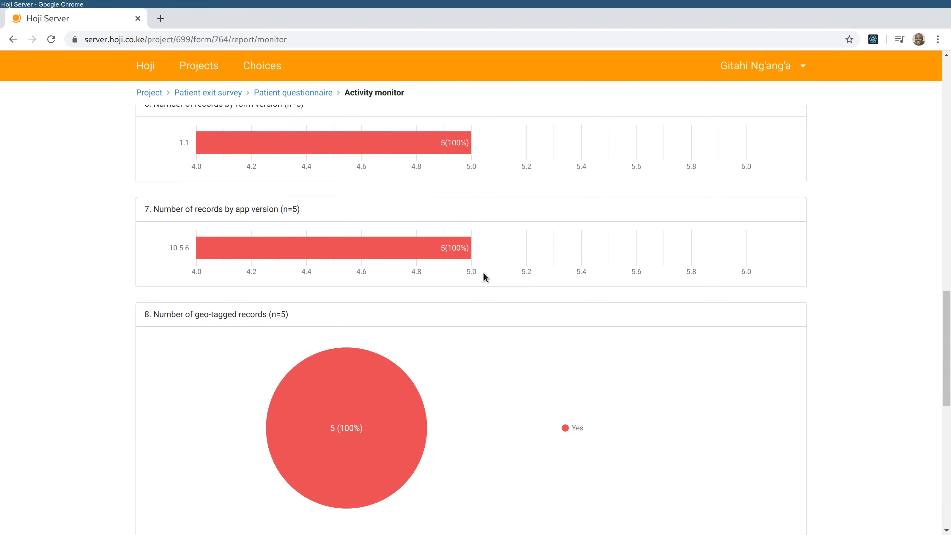
pyautogui.scroll(5, 510, 245)
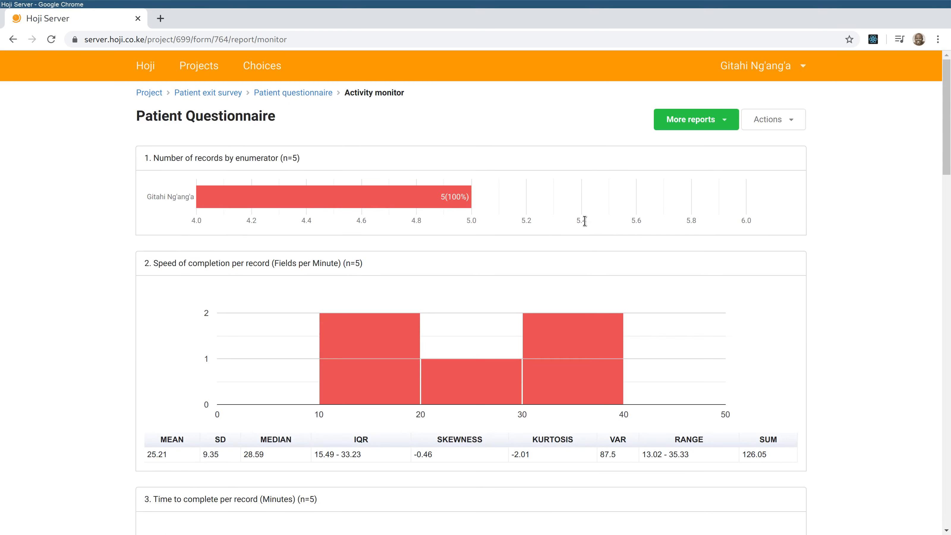
pyautogui.click(693, 119)
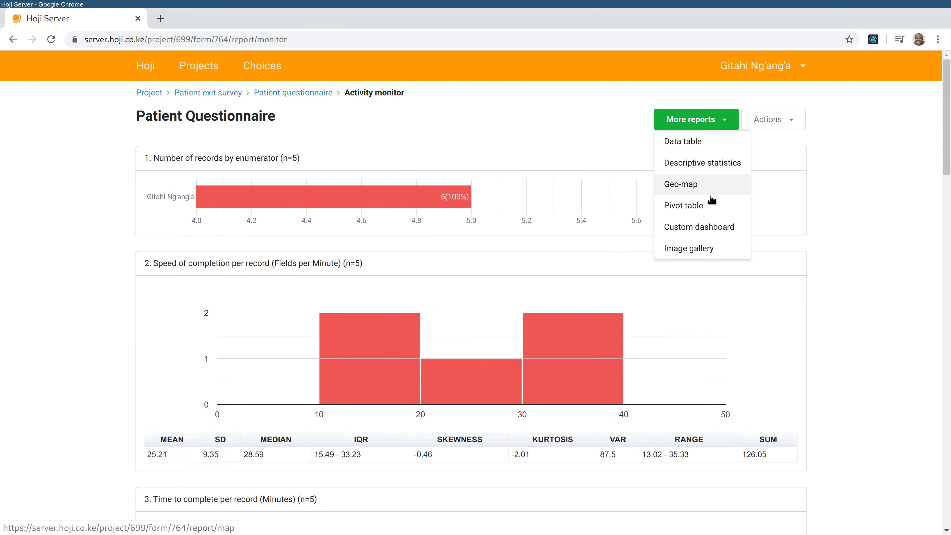
# - Open the Pivot table report and remove Sex from its fields
pyautogui.click(694, 206)
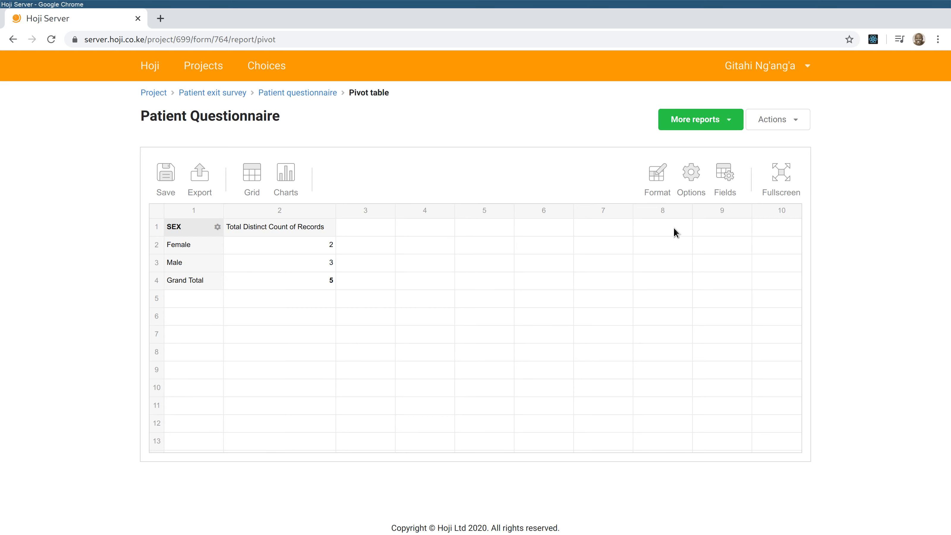
pyautogui.click(725, 174)
pyautogui.moveTo(423, 394); pyautogui.dragTo(380, 404)
pyautogui.scroll(-2, 333, 361)
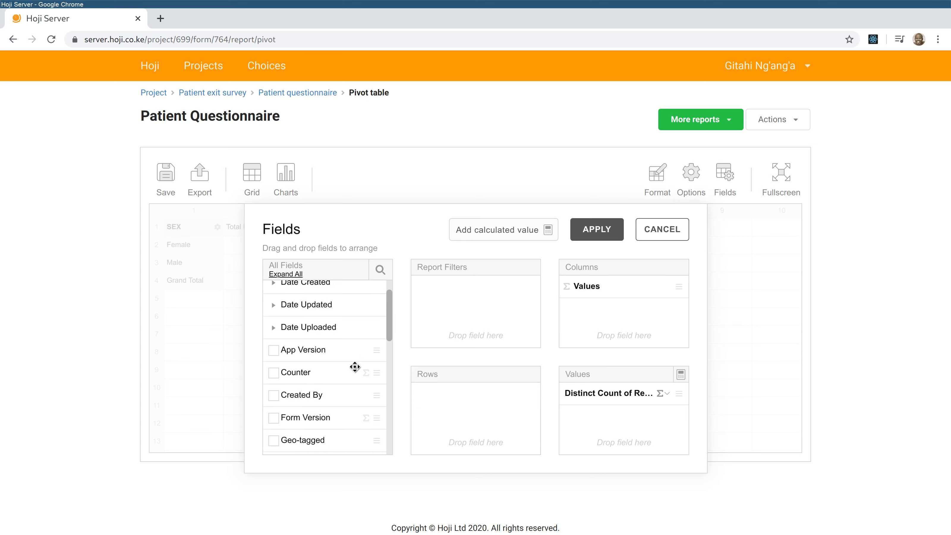
pyautogui.scroll(-4, 355, 367)
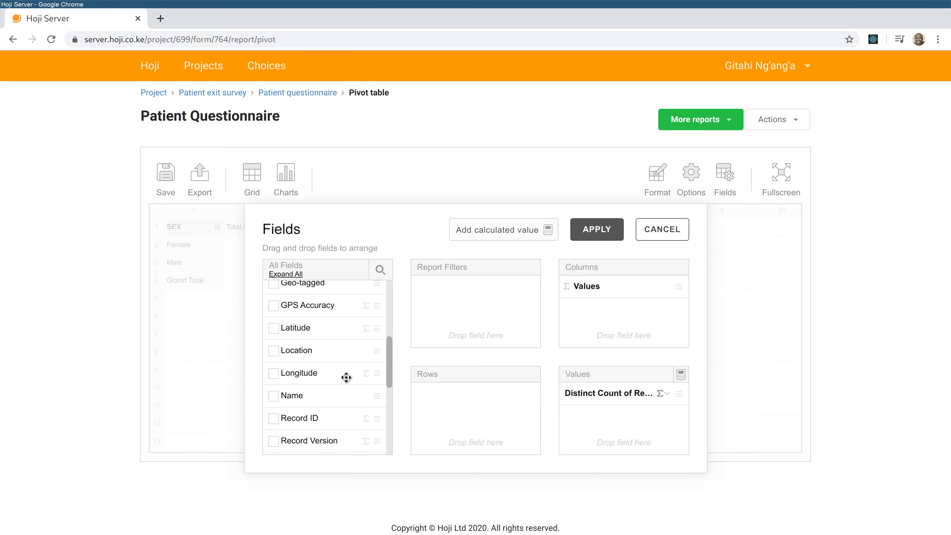
pyautogui.scroll(-4, 347, 377)
pyautogui.scroll(6, 346, 378)
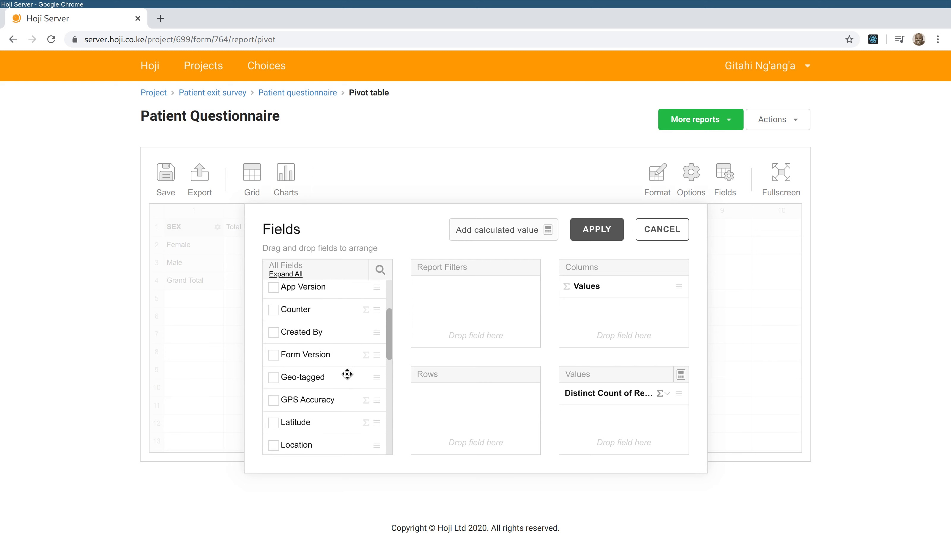
pyautogui.scroll(-6, 346, 369)
pyautogui.scroll(-2, 349, 370)
pyautogui.scroll(5, 349, 371)
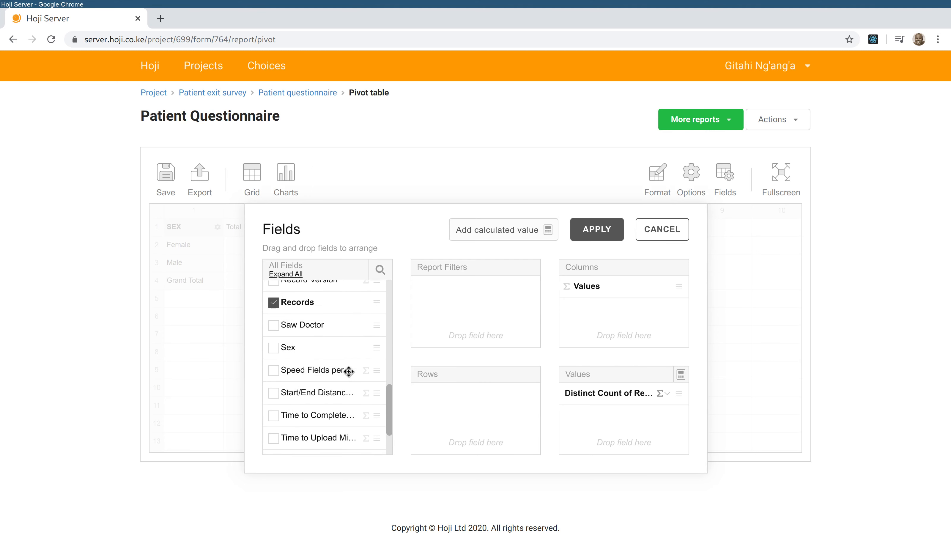
pyautogui.scroll(-5, 348, 372)
# - Put Visit Type in Rows and median Waiting Time in Values, then apply the layout
pyautogui.moveTo(310, 420); pyautogui.dragTo(498, 420)
pyautogui.scroll(4, 308, 363)
pyautogui.scroll(-2, 308, 364)
pyautogui.scroll(4, 309, 362)
pyautogui.scroll(-5, 313, 361)
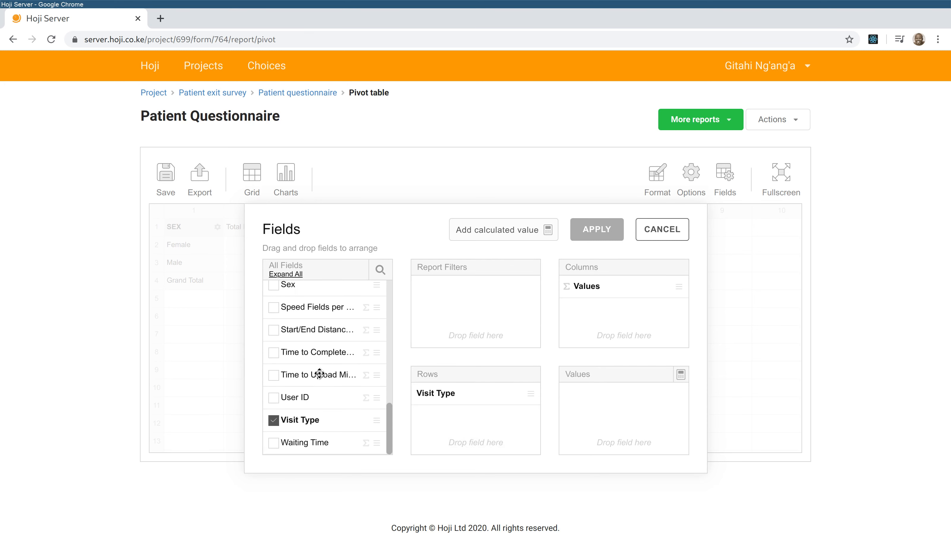
pyautogui.moveTo(317, 438); pyautogui.dragTo(599, 416)
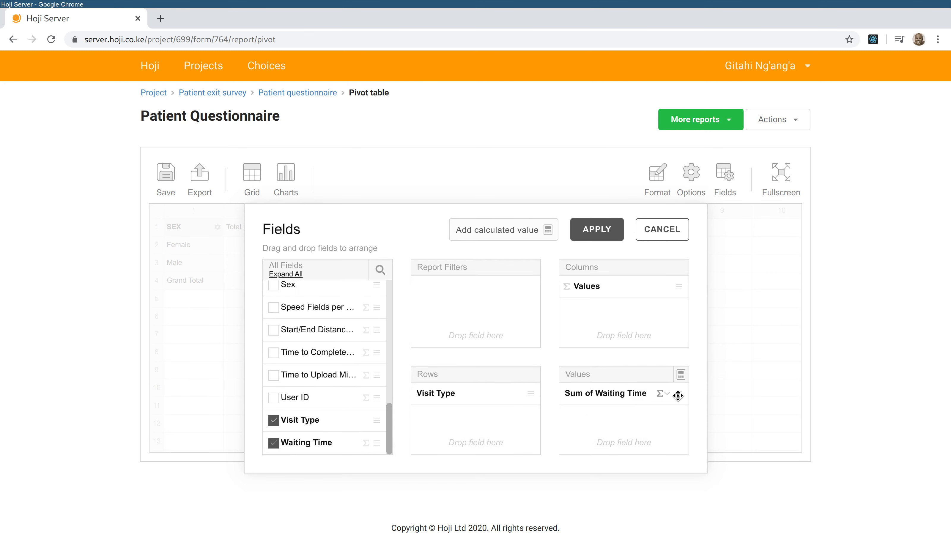
pyautogui.click(663, 394)
pyautogui.click(593, 401)
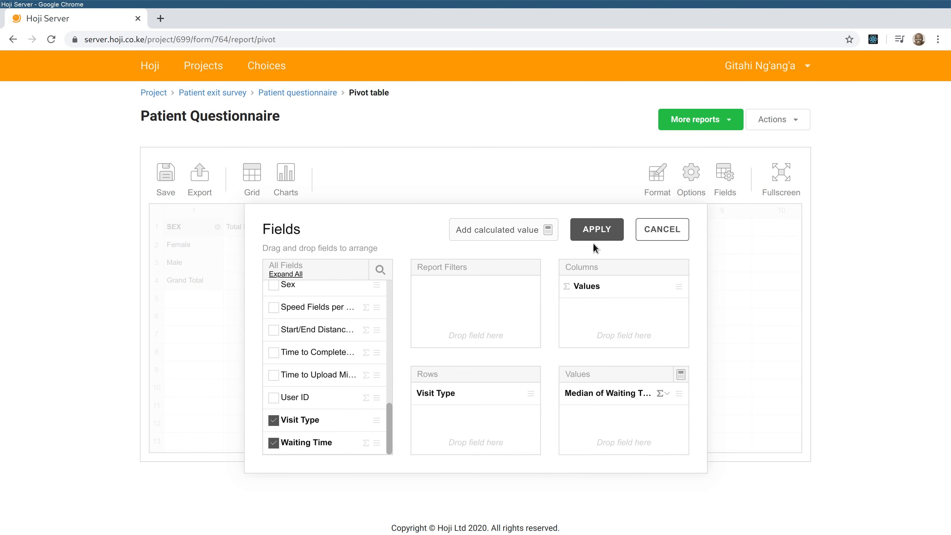
pyautogui.click(595, 232)
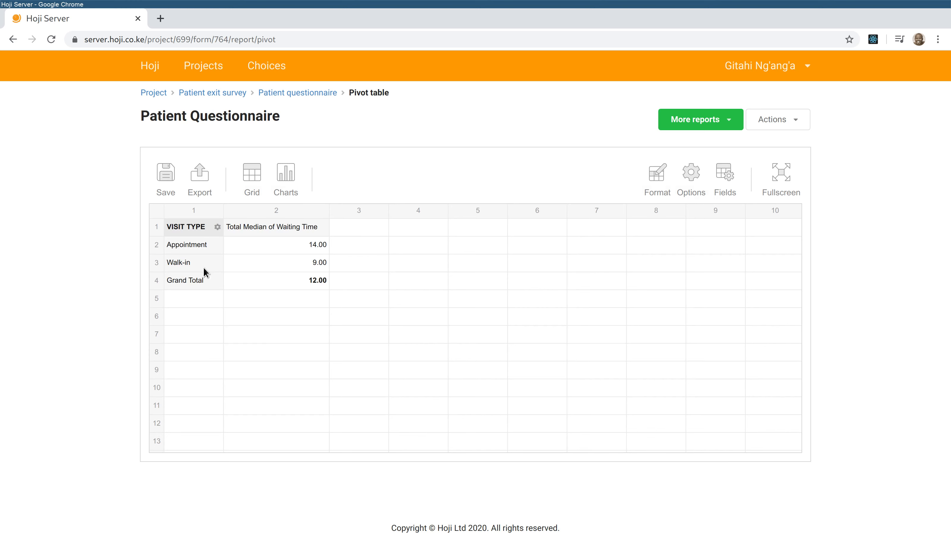
# - Switch the pivot to a horizontal bar chart and save it as 'Median Waiting Time by Visit Type'
pyautogui.moveTo(284, 181)
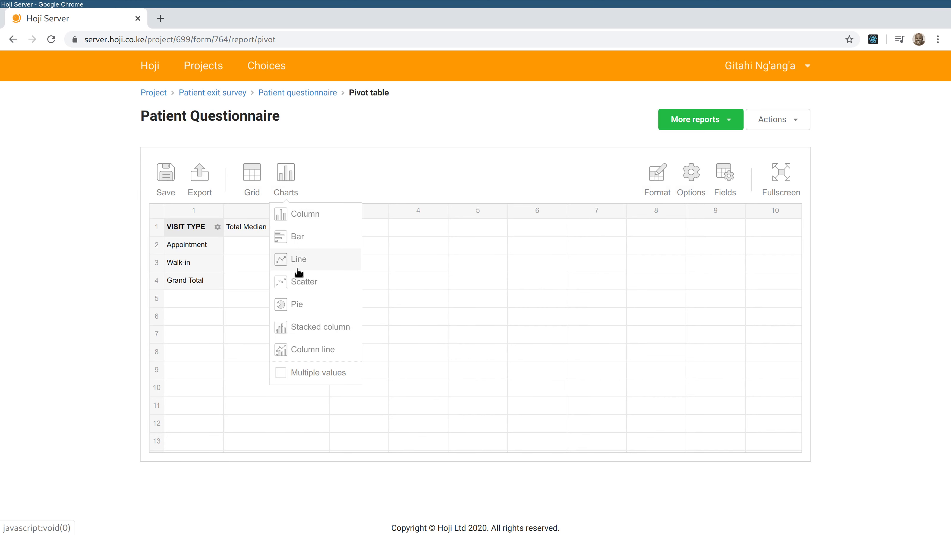
pyautogui.click(298, 236)
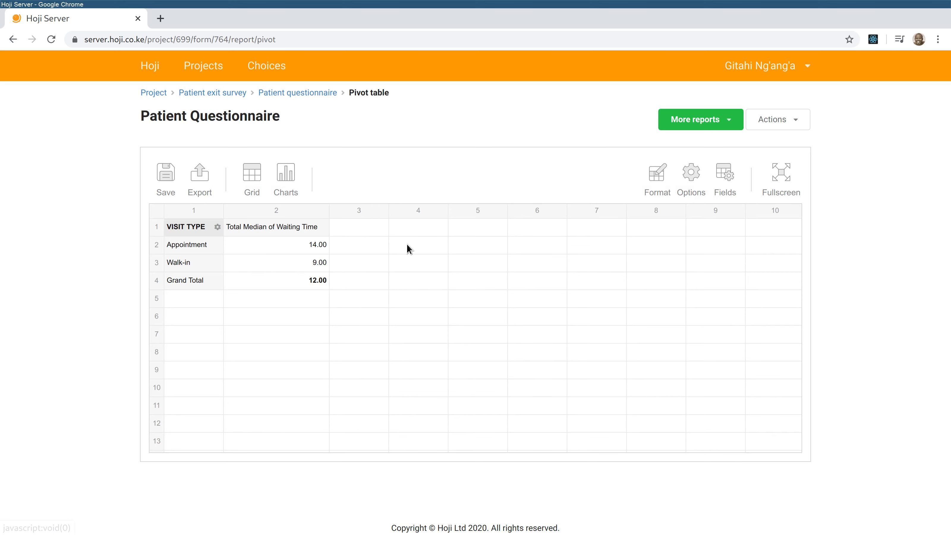
pyautogui.click(163, 178)
pyautogui.click(384, 288)
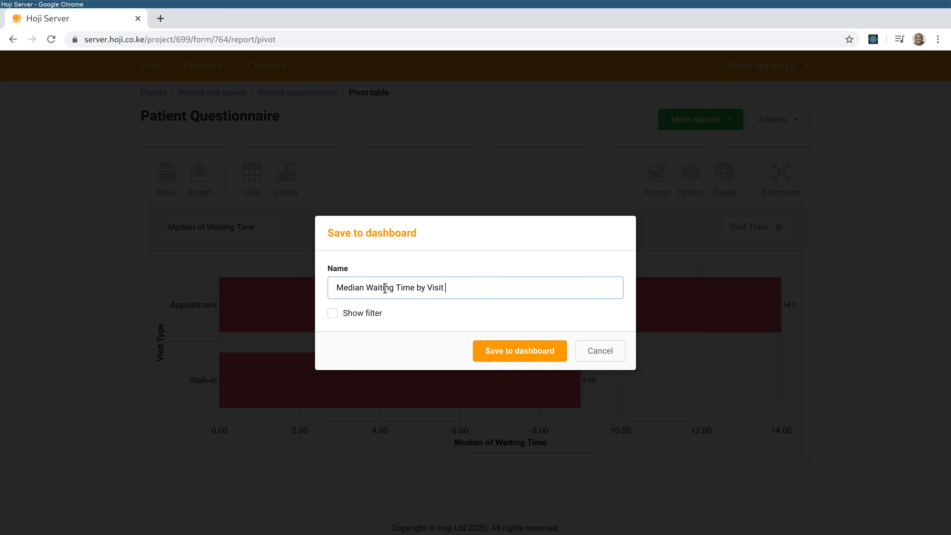
pyautogui.write('Median Waiting Time by Visit Type')
pyautogui.click(525, 354)
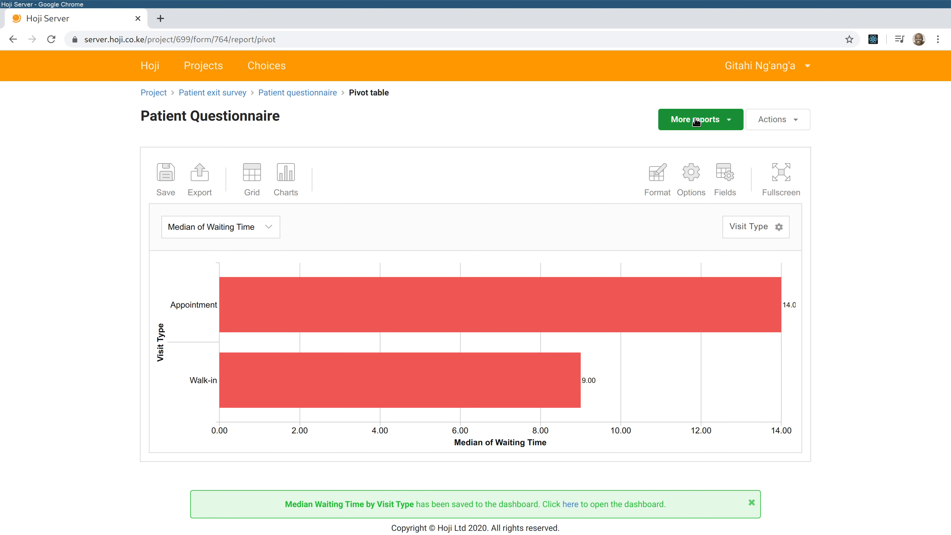
pyautogui.click(696, 121)
# - Open the Custom dashboard to view the saved 'Median Waiting Time by Visit Type' chart
pyautogui.click(691, 229)
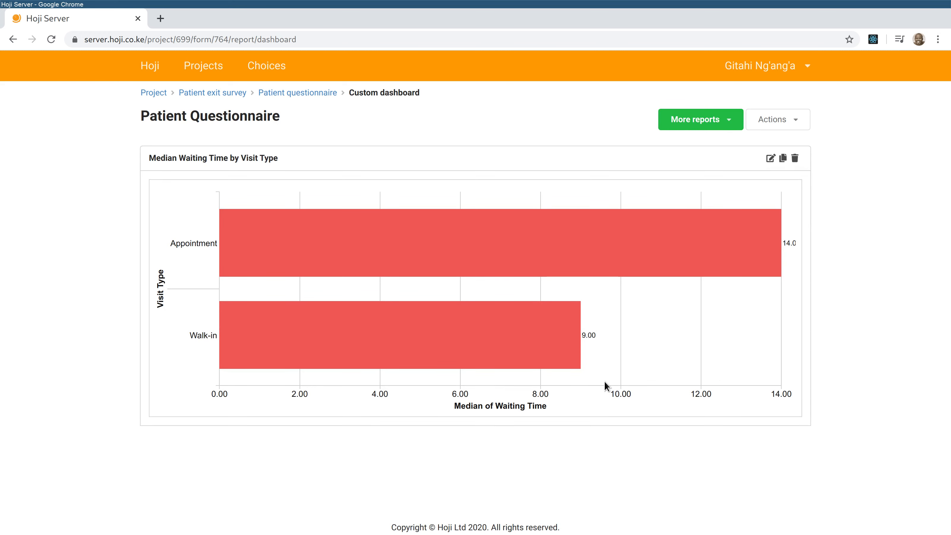
pyautogui.click(722, 120)
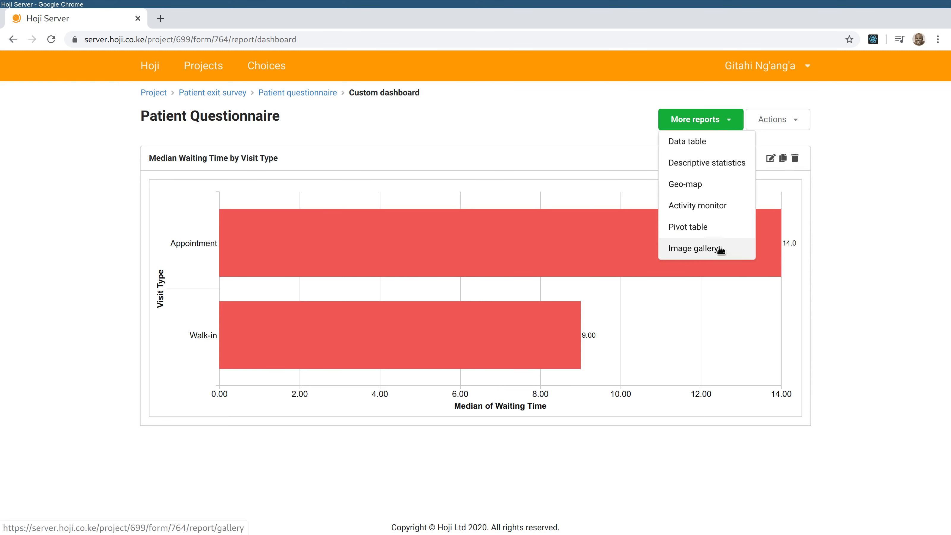
pyautogui.click(842, 269)
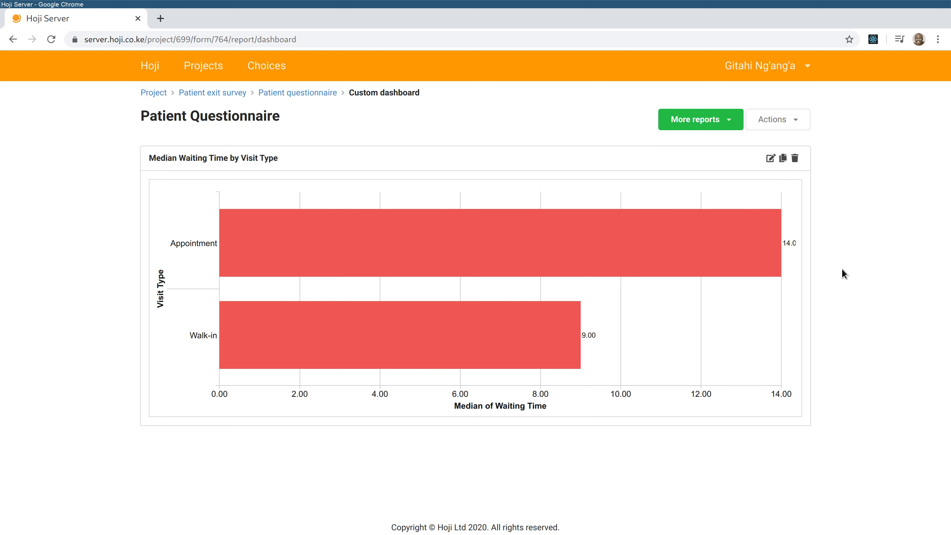